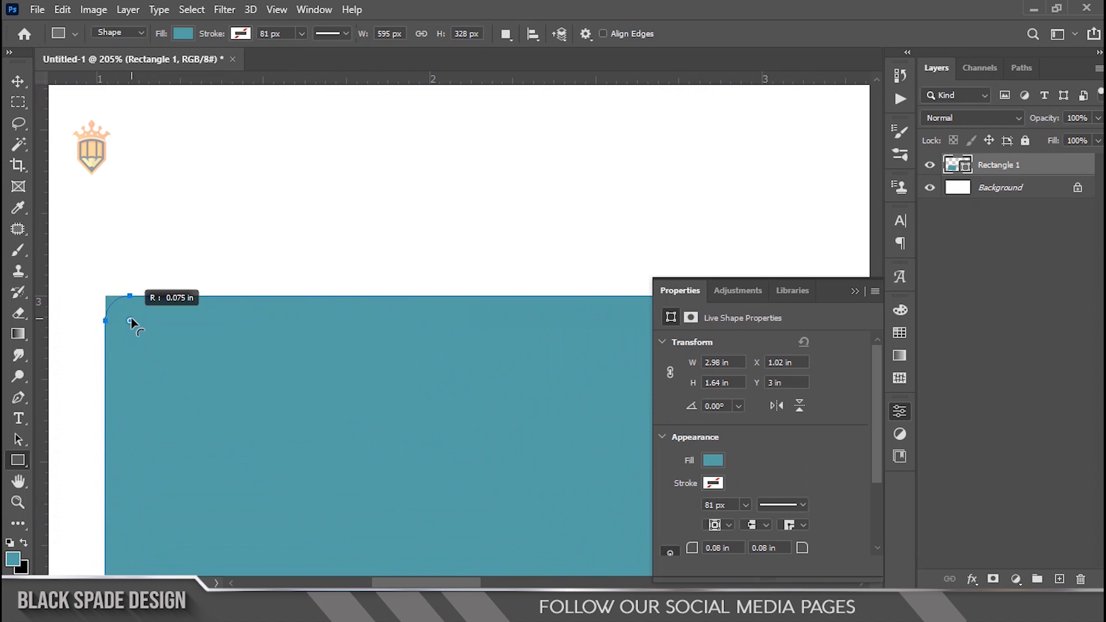
Step: Round all four corners of the teal rectangle to about 0.07 in and put away the shape properties
drag(130, 317, 128, 317)
scroll(138, 329, down, 5)
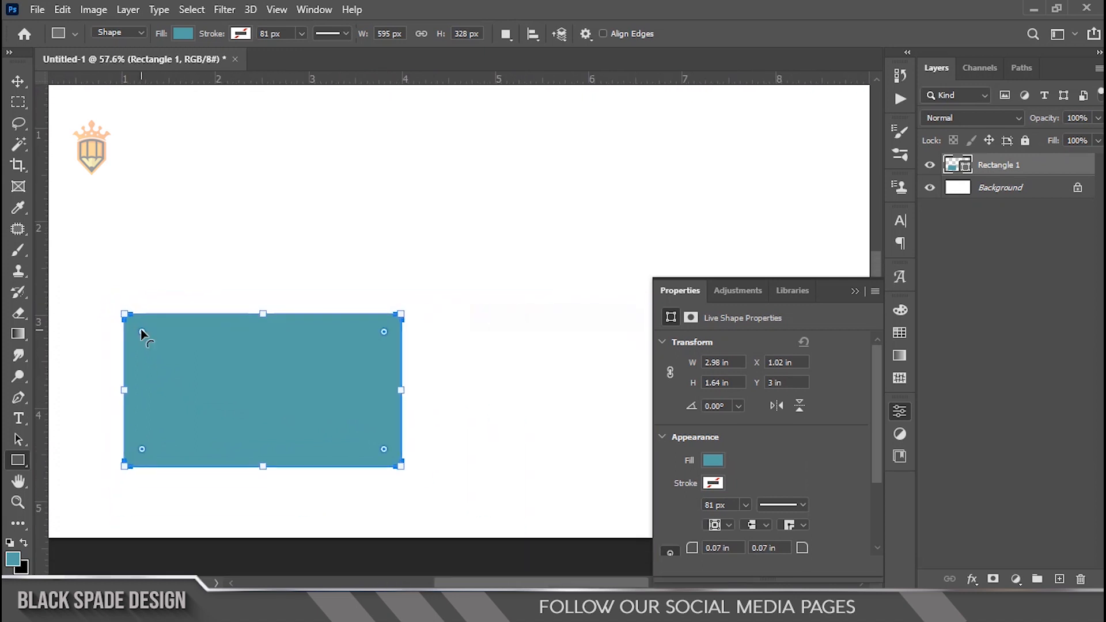
key(v)
scroll(213, 400, up, 2)
drag(213, 401, 240, 423)
click(861, 292)
scroll(420, 363, up, 2)
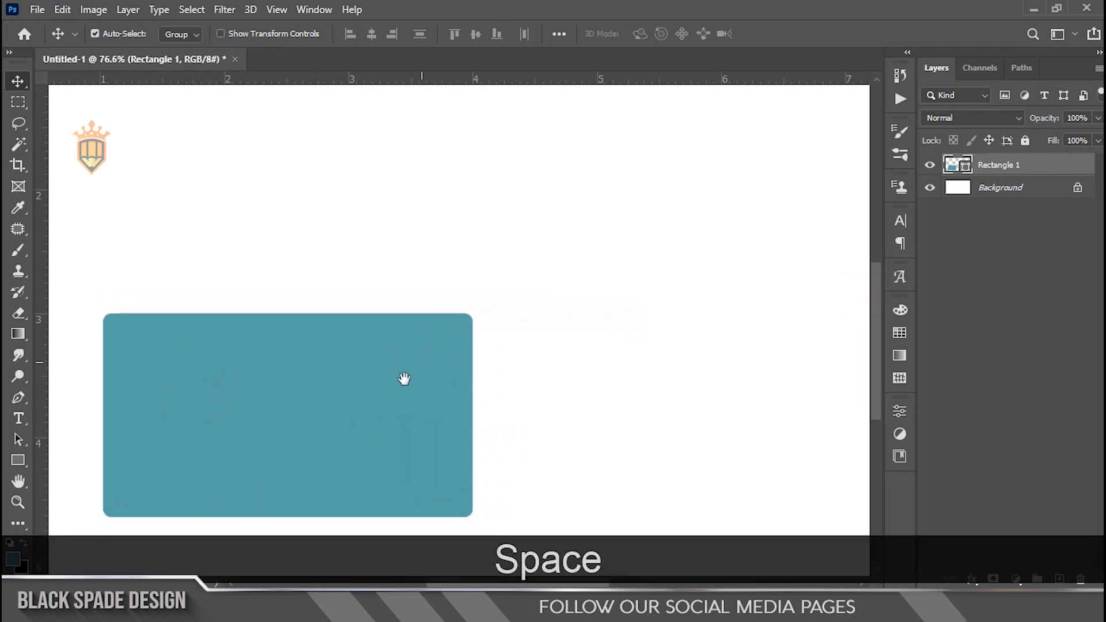
Step: Duplicate the rounded rectangle directly above the original, nudging the copy up to leave a narrow gap
drag(350, 403, 490, 392)
drag(370, 424, 316, 263)
scroll(363, 190, up, 2)
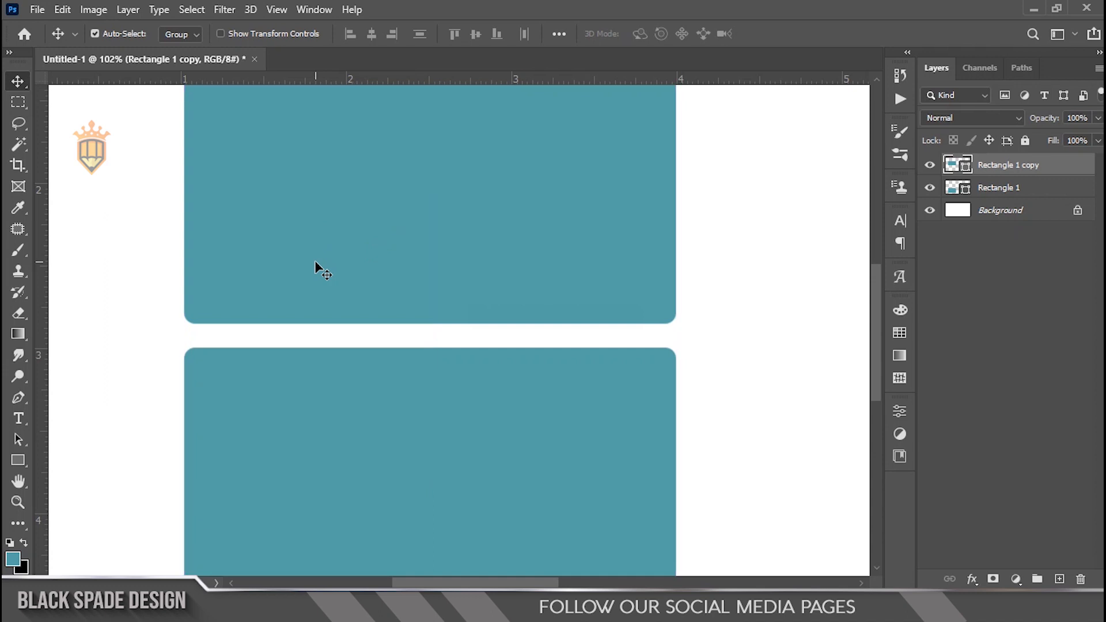
key(Up)
key(Up)
key(Up)
scroll(321, 268, down, 2)
Step: Shorten the upper rectangle by lowering its top edge while its bottom edge stays in place
key(ctrl+t)
drag(388, 136, 388, 176)
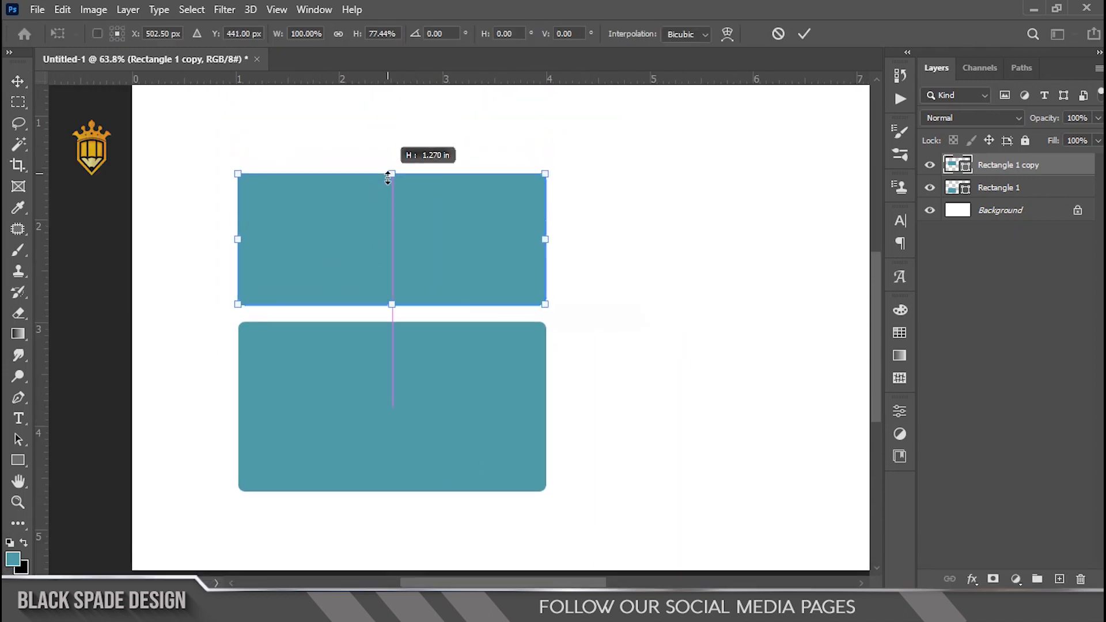
key(Return)
scroll(355, 239, up, 1)
drag(356, 240, 363, 225)
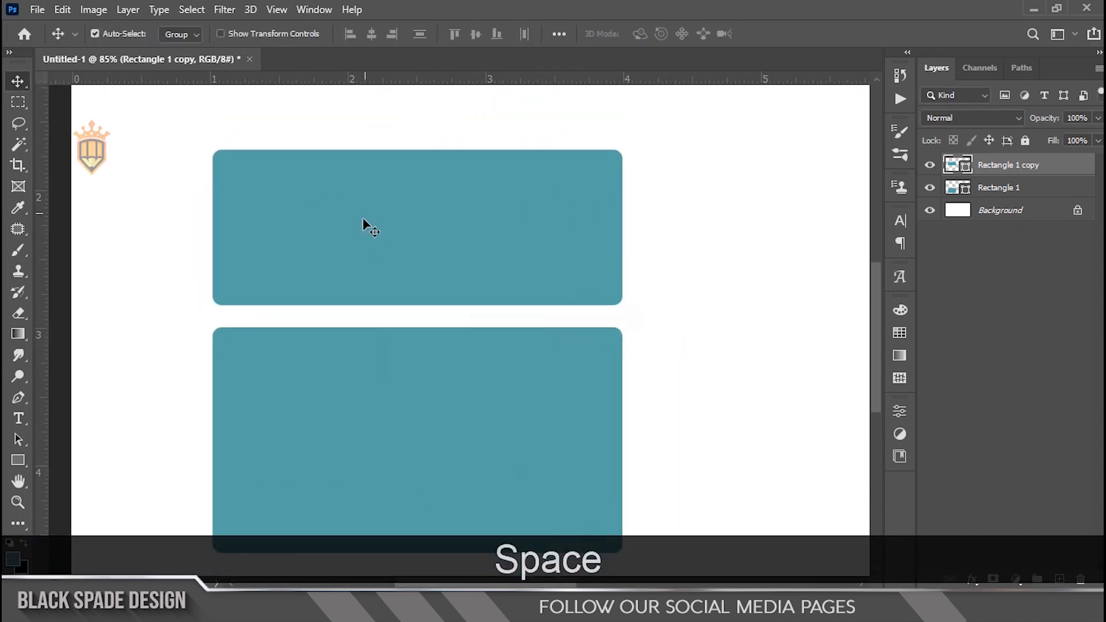
Step: Duplicate the upper rectangle and recolour the copy black
key(ctrl+j)
double_click(965, 167)
click(615, 514)
click(978, 301)
Step: Transform the black rectangle into a thin full-width horizontal bar by reducing its height
key(ctrl+t)
drag(417, 150, 442, 311)
scroll(389, 291, up, 2)
scroll(410, 310, up, 3)
mouse_move(443, 364)
mouse_down()
mouse_move(442, 354)
mouse_move(443, 363)
mouse_up()
scroll(332, 370, down, 2)
key(Return)
Step: Increase the black bar's corner radius until both ends are fully rounded
scroll(66, 343, up, 5)
drag(67, 343, 497, 225)
scroll(461, 355, down, 7)
key(v)
scroll(575, 351, down, 3)
scroll(548, 348, up, 3)
Step: Make two shortened upright copies of the black bar, side by side across the upper rectangle's lower edge
key(ctrl+t)
drag(340, 207, 550, 186)
drag(549, 185, 551, 323)
drag(550, 276, 487, 288)
scroll(527, 325, up, 4)
key(Return)
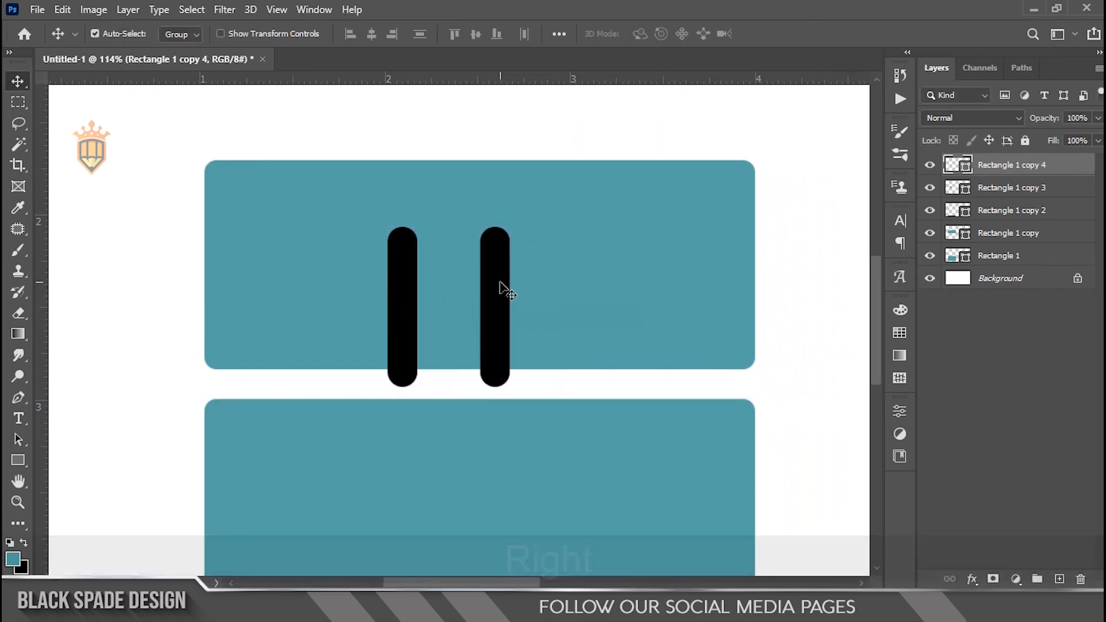
Step: Nudge the second vertical bar to the right to widen the space between the two vertical bars
key(Right)
key(Right)
key(Right)
key(Right)
key(Right)
key(Right)
scroll(501, 288, down, 4)
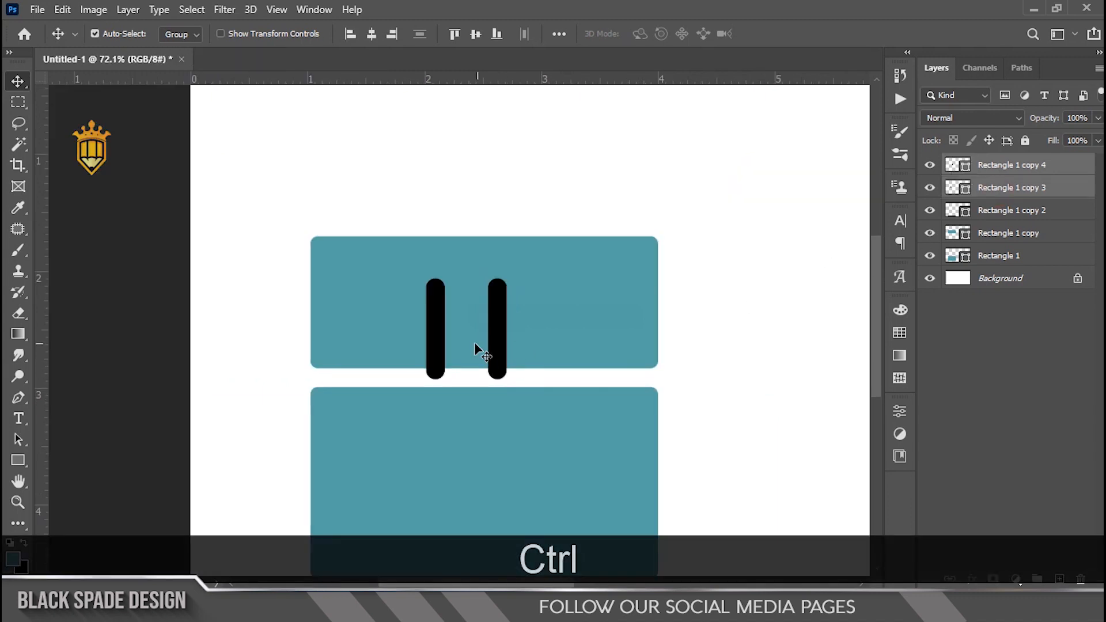
Step: Nudge both vertical bars together to the left over the upper rectangle
scroll(474, 348, up, 1)
key(Left)
key(Left)
key(Left)
key(Left)
key(Left)
key(Left)
key(Left)
key(Left)
key(Left)
key(Left)
scroll(475, 348, down, 3)
Step: Select both teal rectangles and narrow them from the right edge to about 2.62 in wide
drag(478, 350, 472, 295)
drag(693, 425, 582, 276)
key(ctrl+t)
drag(618, 344, 594, 340)
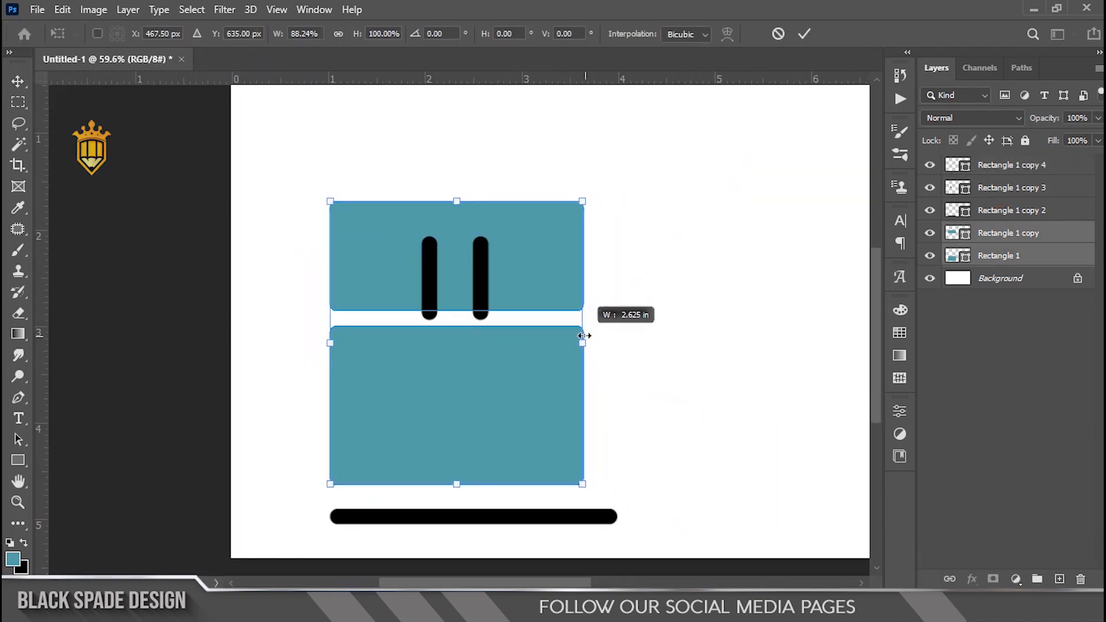
key(Return)
Step: Reduce the height of the lower teal rectangle by raising its bottom edge
click(492, 420)
key(ctrl+t)
scroll(496, 471, up, 1)
drag(460, 491, 461, 478)
key(Return)
Step: Nudge the lower rectangle up to tighten the gap beneath the upper one
scroll(456, 322, up, 8)
key(space)
scroll(463, 372, down, 7)
key(space)
scroll(511, 316, up, 1)
scroll(511, 316, up, 2)
key(Up)
key(Up)
key(Up)
key(Up)
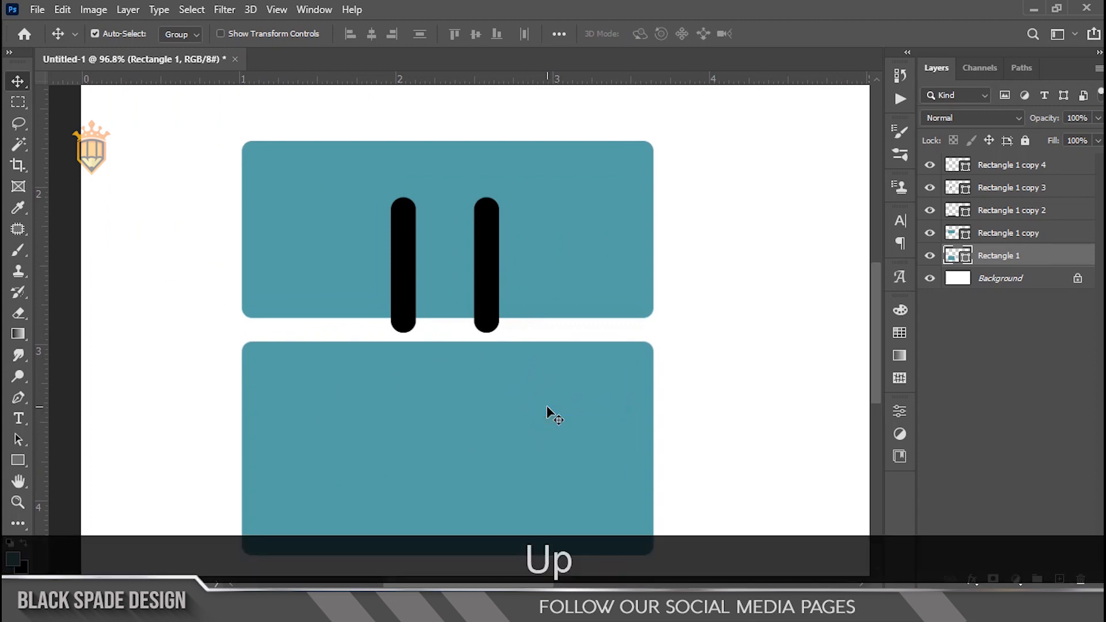
Step: Duplicate the black horizontal bar just above the original
scroll(548, 412, down, 4)
key(space)
drag(523, 423, 514, 370)
scroll(499, 333, up, 2)
scroll(496, 334, up, 1)
scroll(498, 336, down, 3)
right_click(488, 517)
click(501, 528)
drag(483, 520, 482, 485)
Step: Rotate the duplicated bar to -45° and place it diagonally across the lower rectangle
key(ctrl+t)
drag(301, 456, 556, 359)
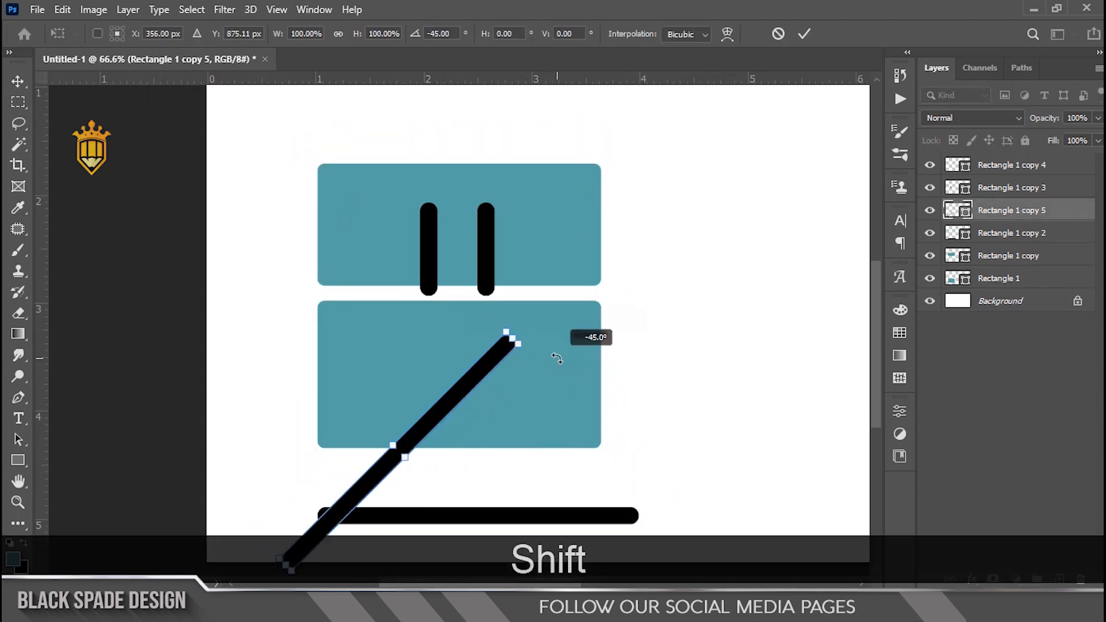
drag(470, 408, 486, 416)
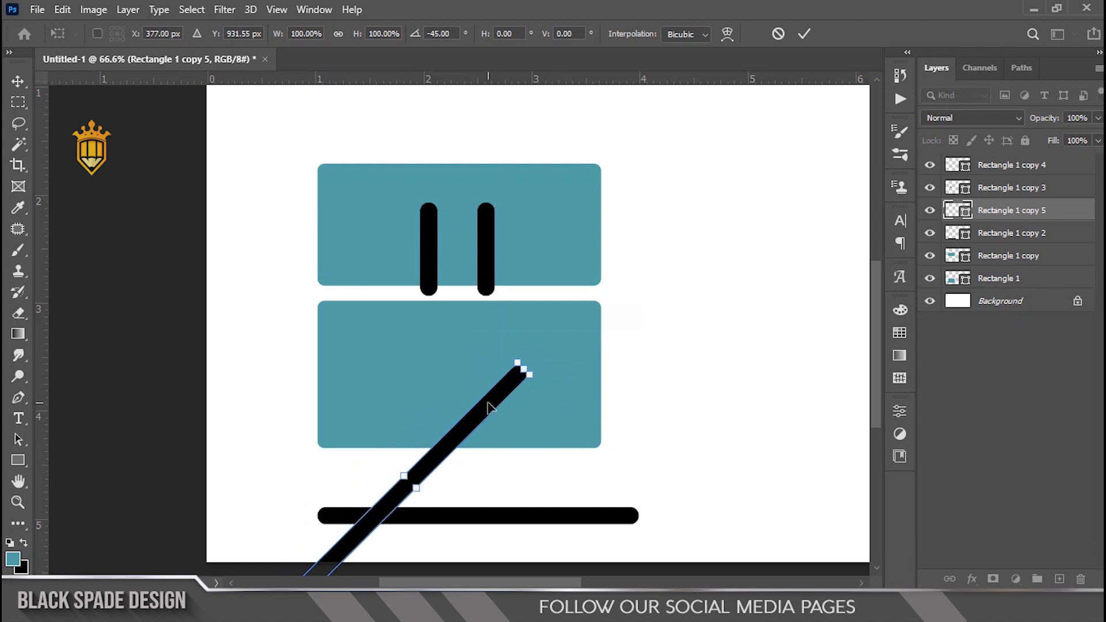
mouse_move(537, 379)
mouse_down()
mouse_move(569, 375)
mouse_move(539, 368)
mouse_up()
key(Return)
scroll(510, 398, down, 1)
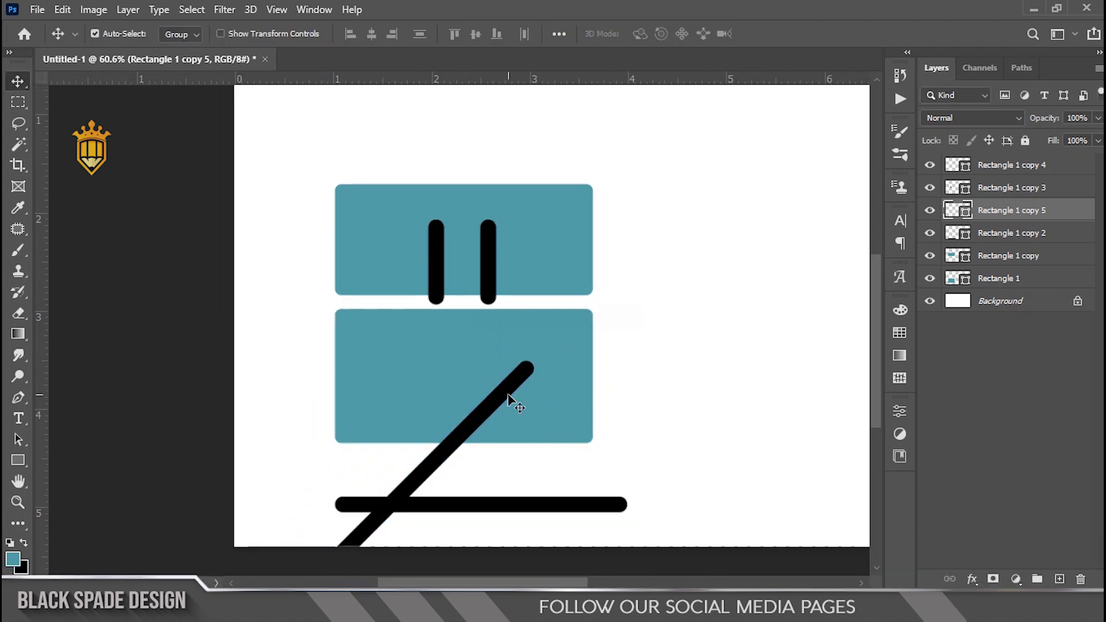
Step: Slide the diagonal bar down and to the left, fine-tuning its position with small nudges
scroll(470, 428, up, 1)
drag(470, 427, 450, 445)
key(Left)
key(Up)
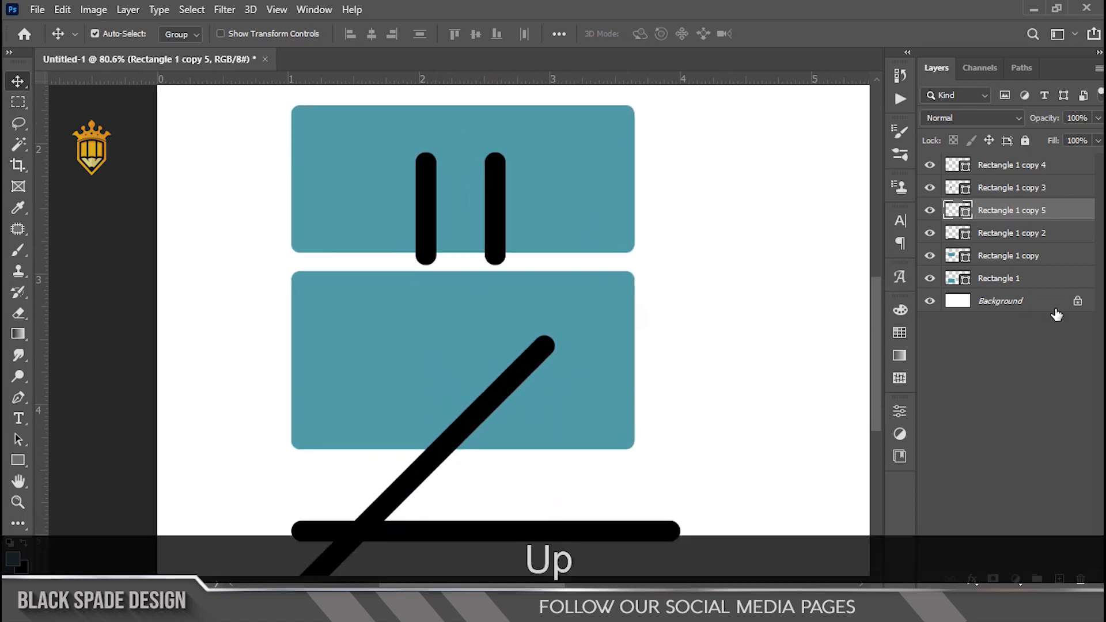
Step: Reduce the upper rectangle's height to about 1.1 in by lowering its top edge
scroll(487, 212, down, 1)
scroll(574, 201, up, 2)
right_click(574, 200)
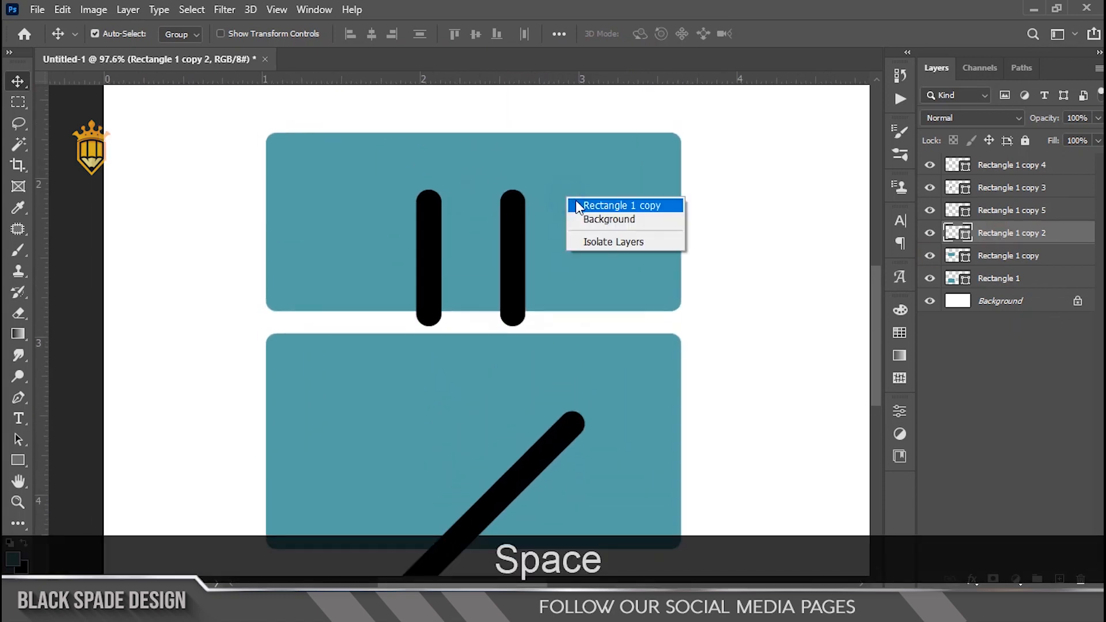
click(611, 209)
key(ctrl+t)
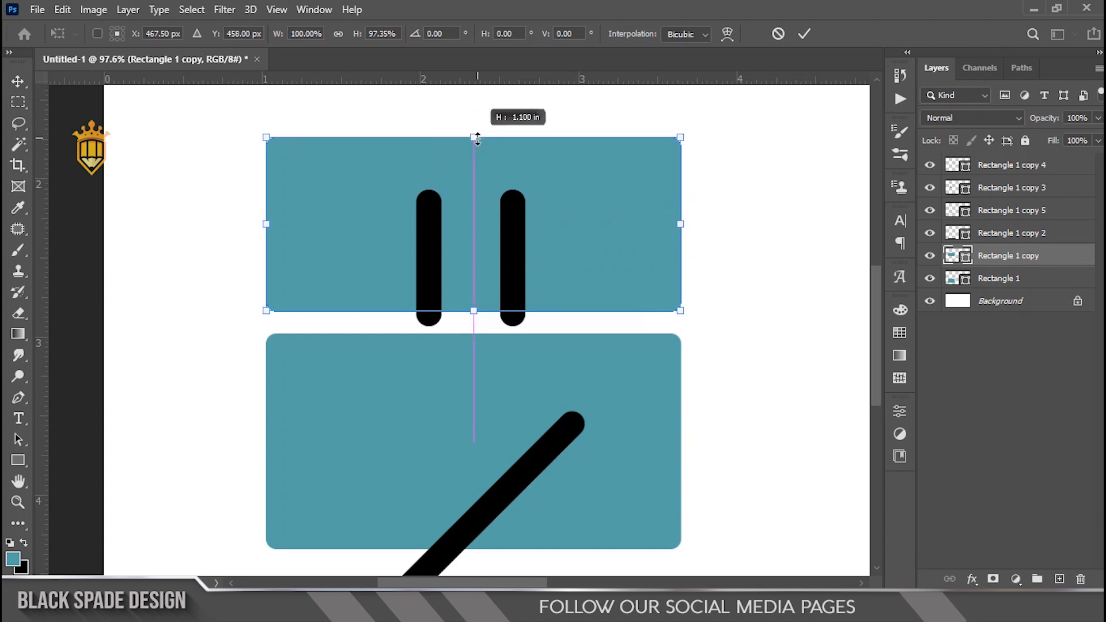
key(Return)
Step: Move the horizontal black bar's layer below both teal rectangle layers
right_click(515, 254)
click(530, 263)
right_click(430, 242)
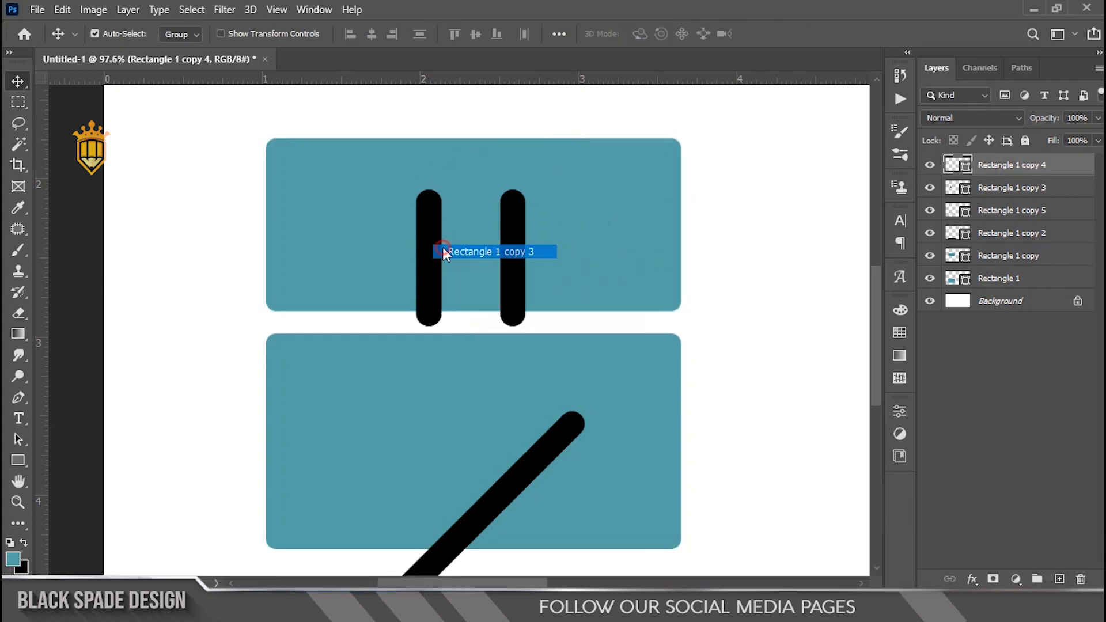
click(445, 251)
ctrl+click(994, 167)
click(987, 233)
scroll(634, 403, down, 2)
drag(651, 547, 592, 455)
drag(981, 235, 981, 286)
Step: Merge the diagonal bar and the two vertical bars into a single shape layer
click(991, 212)
shift+click(993, 169)
key(ctrl+e)
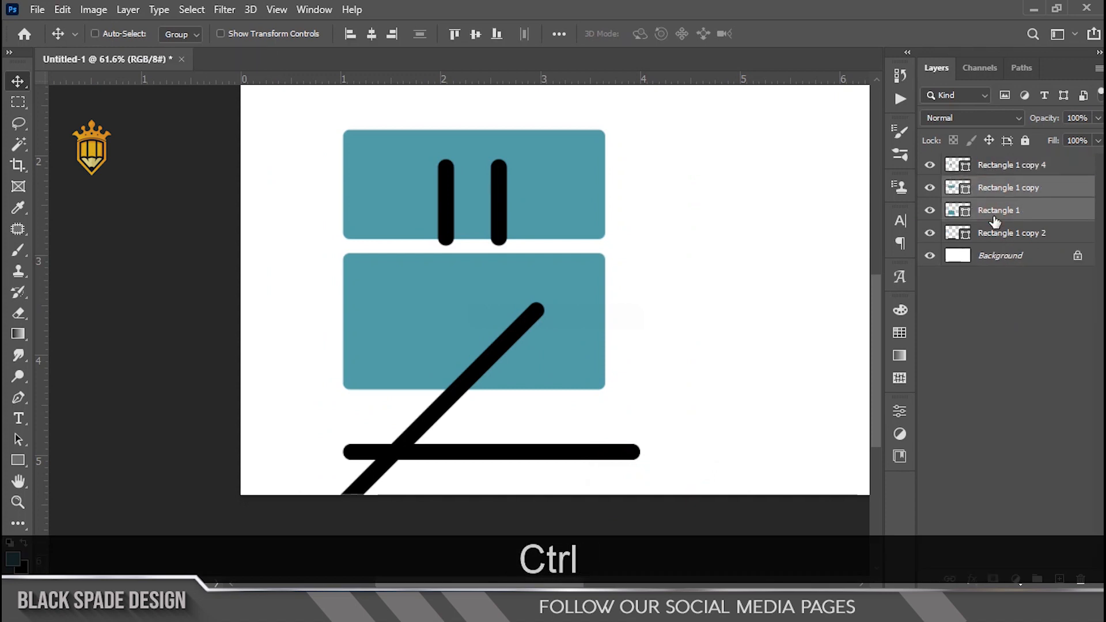
Step: Duplicate the lower rectangle's layer, and hide its original and the horizontal bar's layer
scroll(573, 228, up, 1)
drag(574, 224, 552, 243)
key(ctrl+j)
click(991, 232)
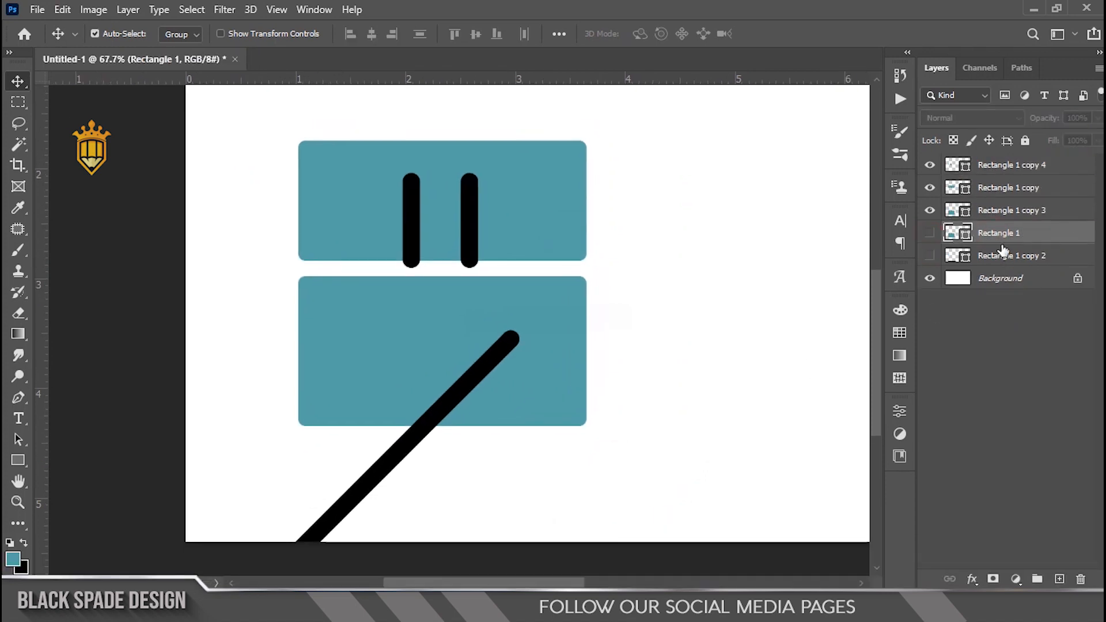
Step: Merge the lower rectangle's duplicate with the upper rectangle
ctrl+click(994, 217)
key(ctrl+e)
Step: Cut the merged bars out of the teal shape with a layer mask from their inverted selection, hiding the bars' layer
click(991, 168)
ctrl+click(953, 166)
click(930, 166)
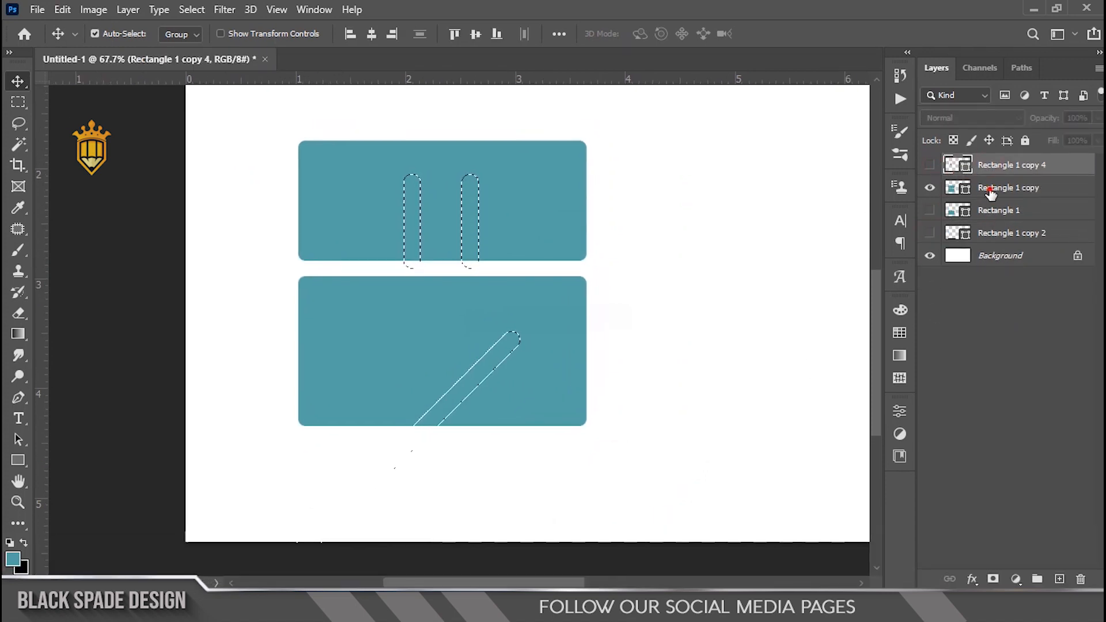
click(991, 193)
key(ctrl+shift+i)
click(993, 579)
scroll(459, 255, down, 1)
scroll(459, 254, up, 3)
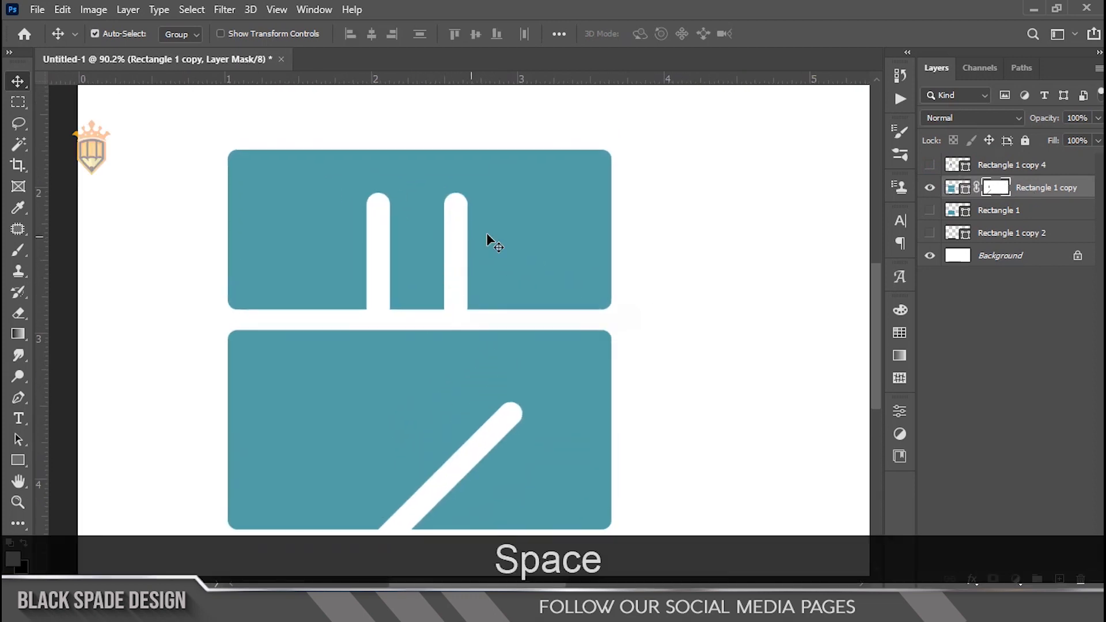
Step: Show the spare lower rectangle and resize it to about 0.93 in wide, bridging the gap right of the second slot
click(930, 211)
click(997, 212)
key(ctrl+t)
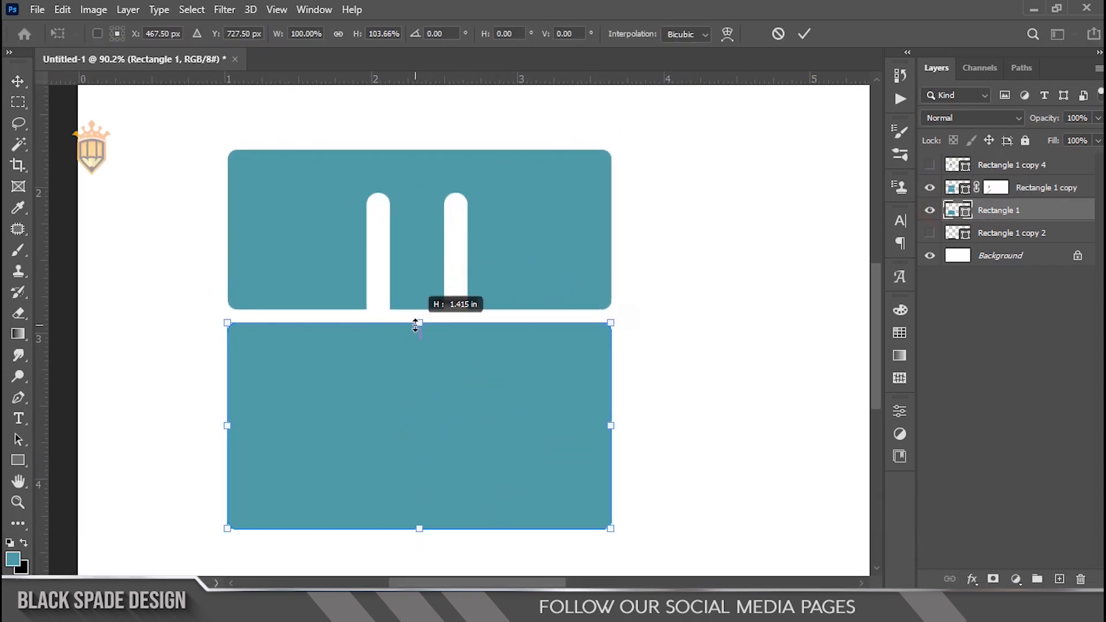
drag(226, 410, 472, 335)
scroll(512, 362, up, 1)
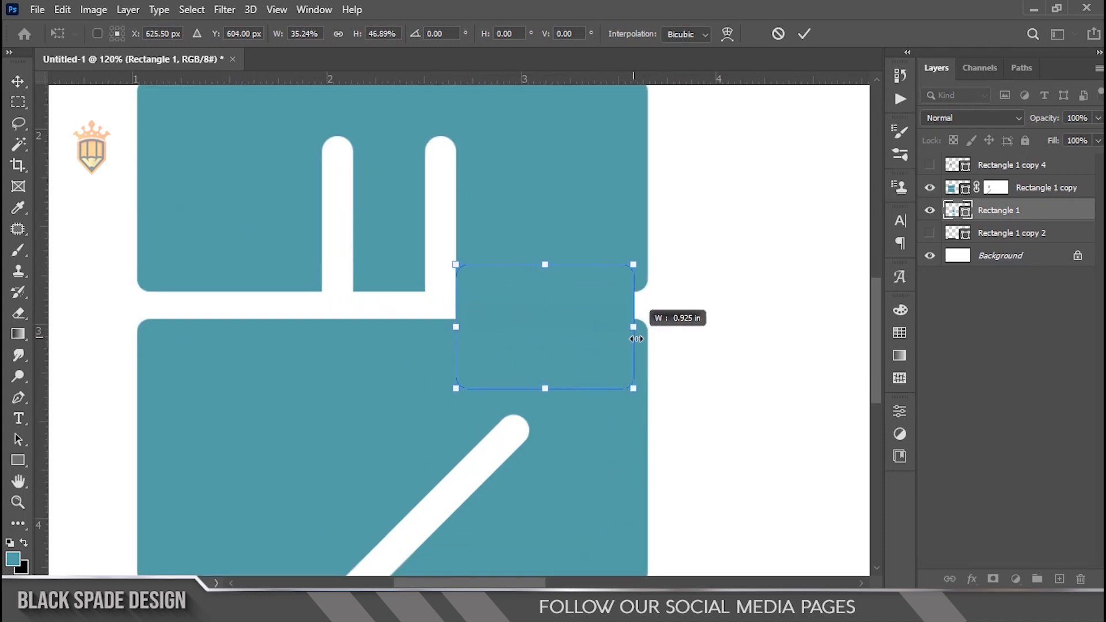
key(Return)
Step: Draw a circular selection spanning both vertical slots and touching the right and lower edges of the gap's corner
scroll(523, 292, down, 4)
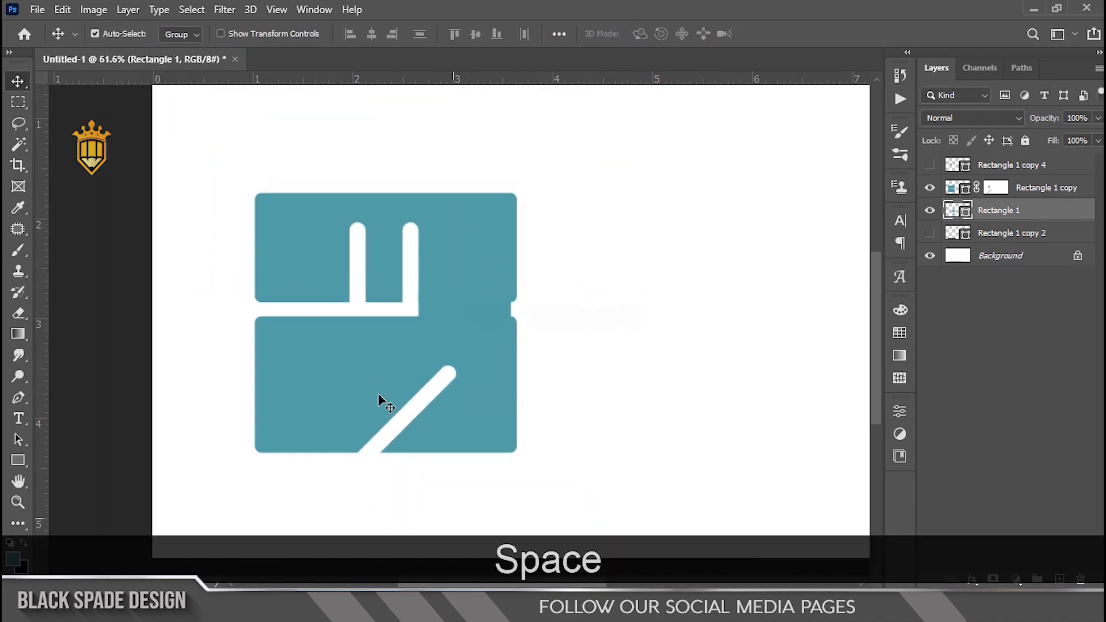
scroll(358, 309, up, 3)
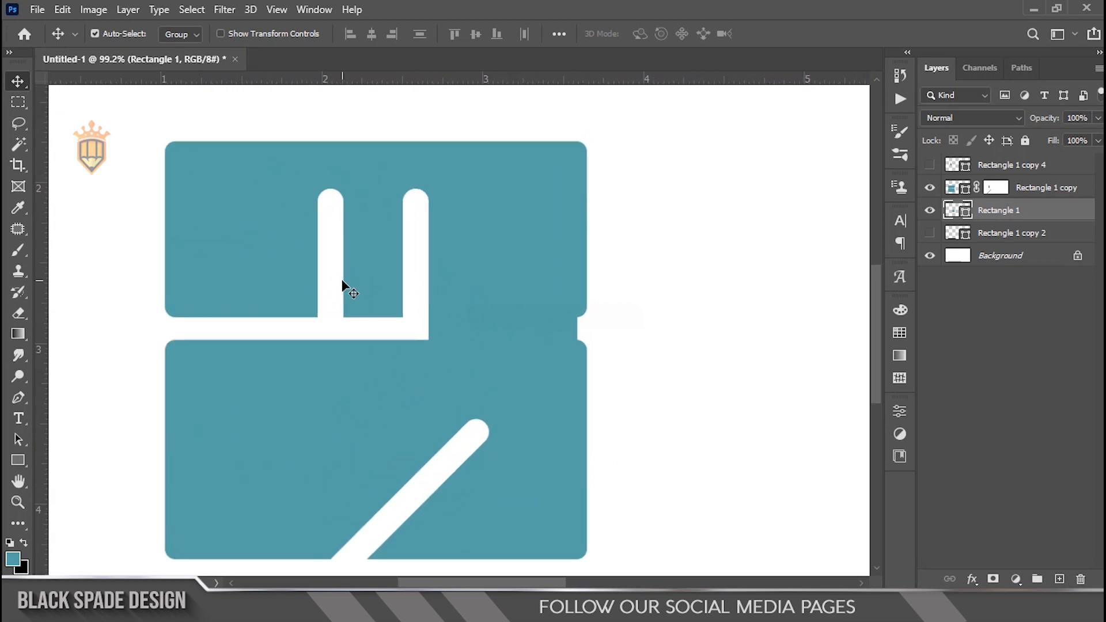
scroll(345, 286, down, 2)
click(383, 313)
scroll(383, 313, up, 3)
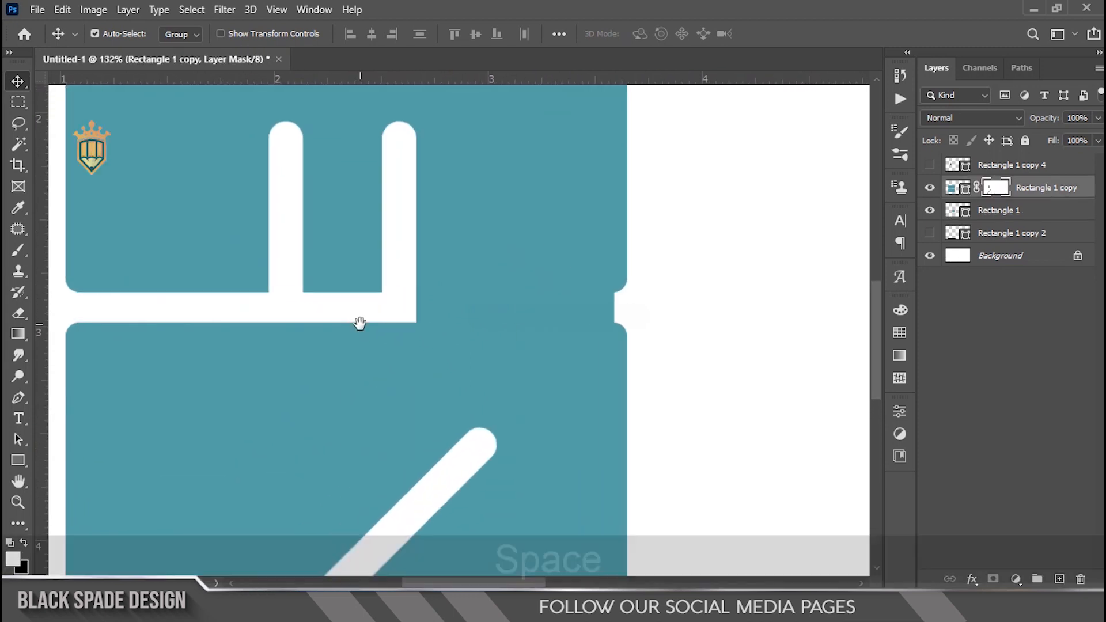
drag(359, 324, 428, 325)
scroll(449, 324, down, 1)
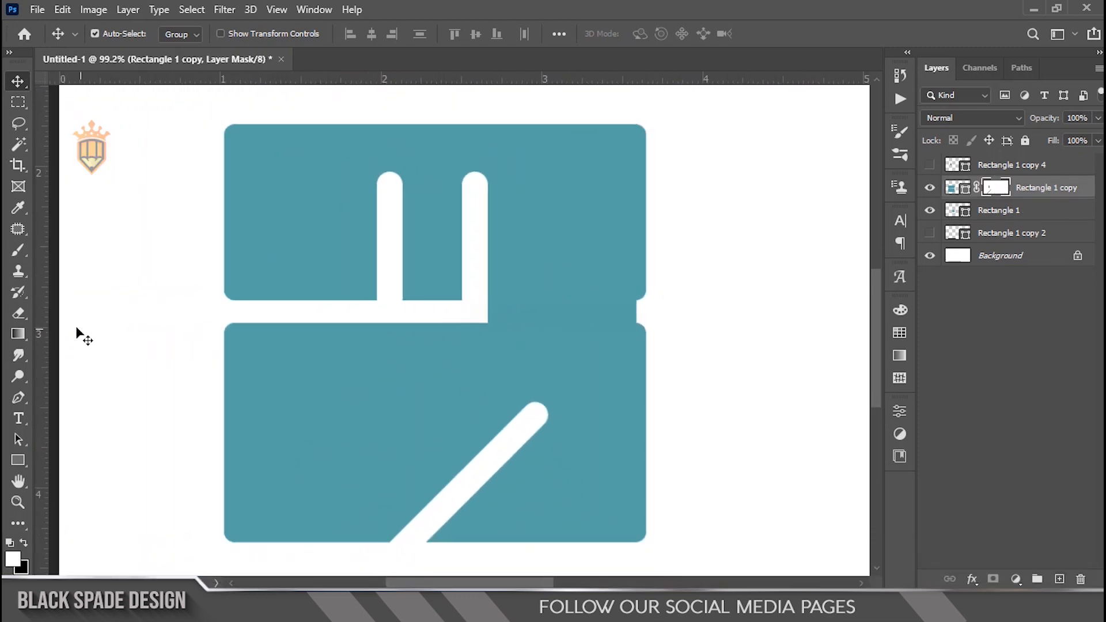
click(23, 102)
click(64, 118)
drag(410, 227, 418, 265)
scroll(455, 294, up, 2)
scroll(418, 265, up, 10)
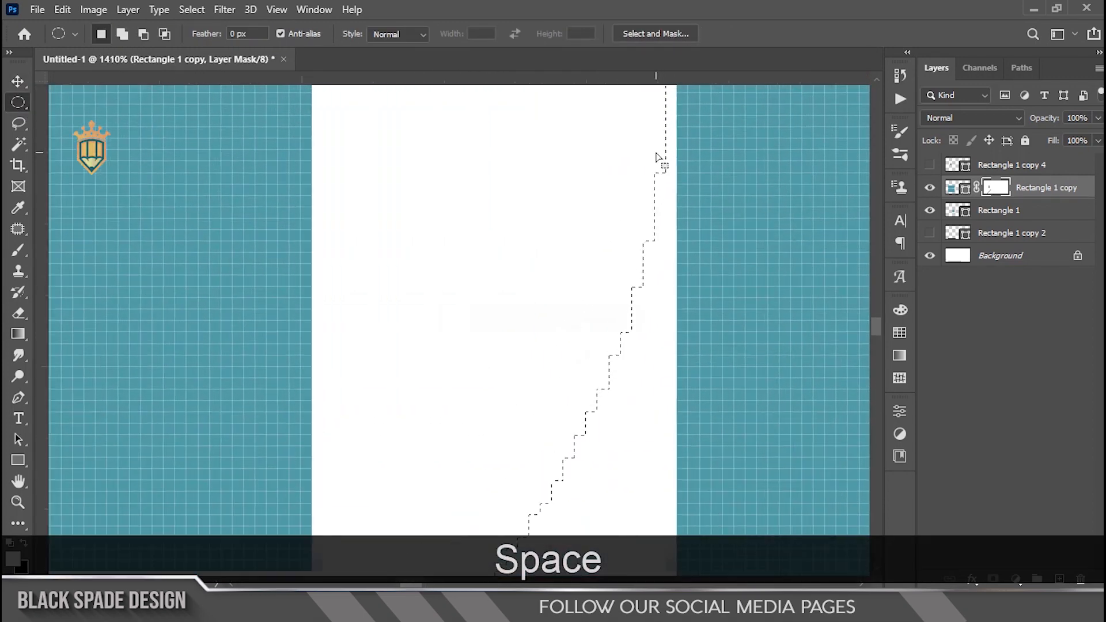
scroll(657, 157, down, 9)
drag(656, 157, 512, 332)
Step: Invert the circular selection and paint the gap's outer corner teal on a new layer to round it
key(ctrl+shift+i)
click(1059, 579)
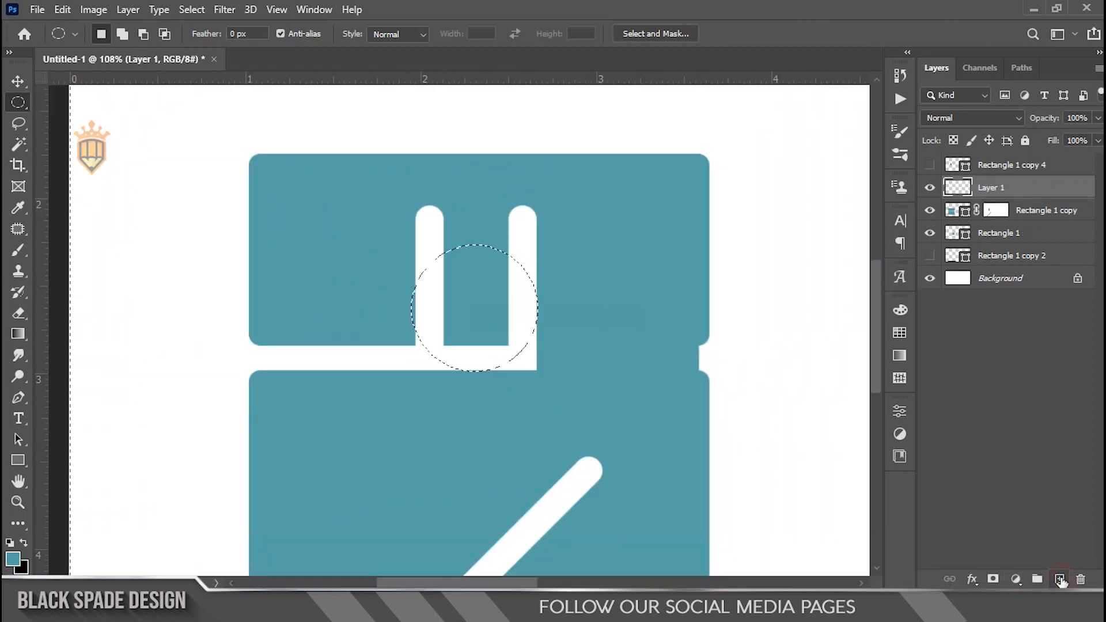
key(b)
scroll(440, 436, up, 3)
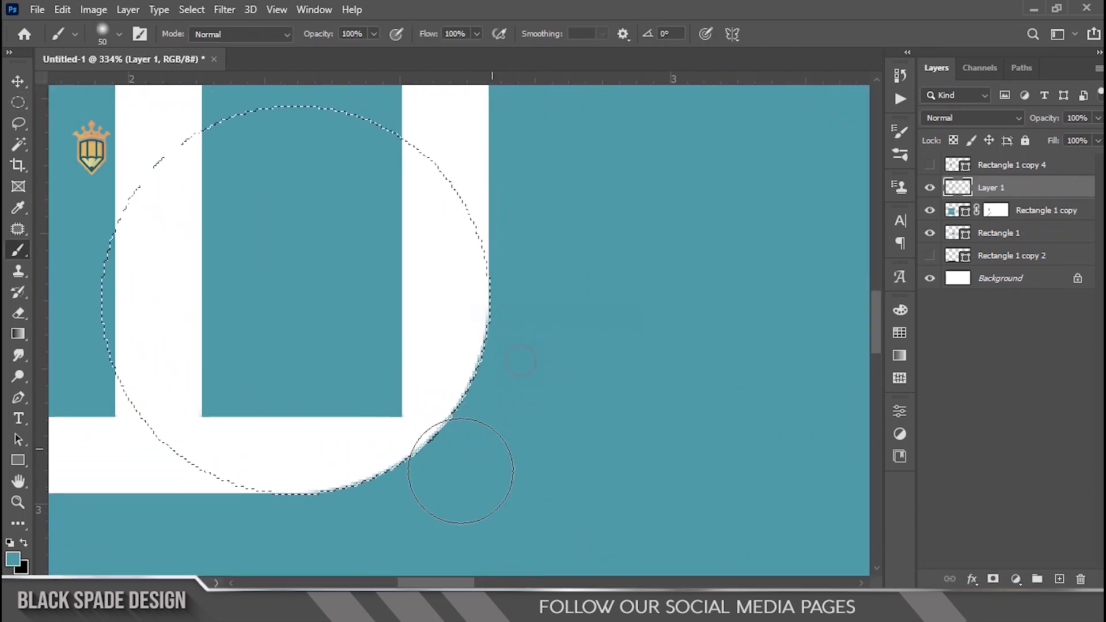
scroll(457, 440, down, 2)
click(18, 104)
key(ctrl+t)
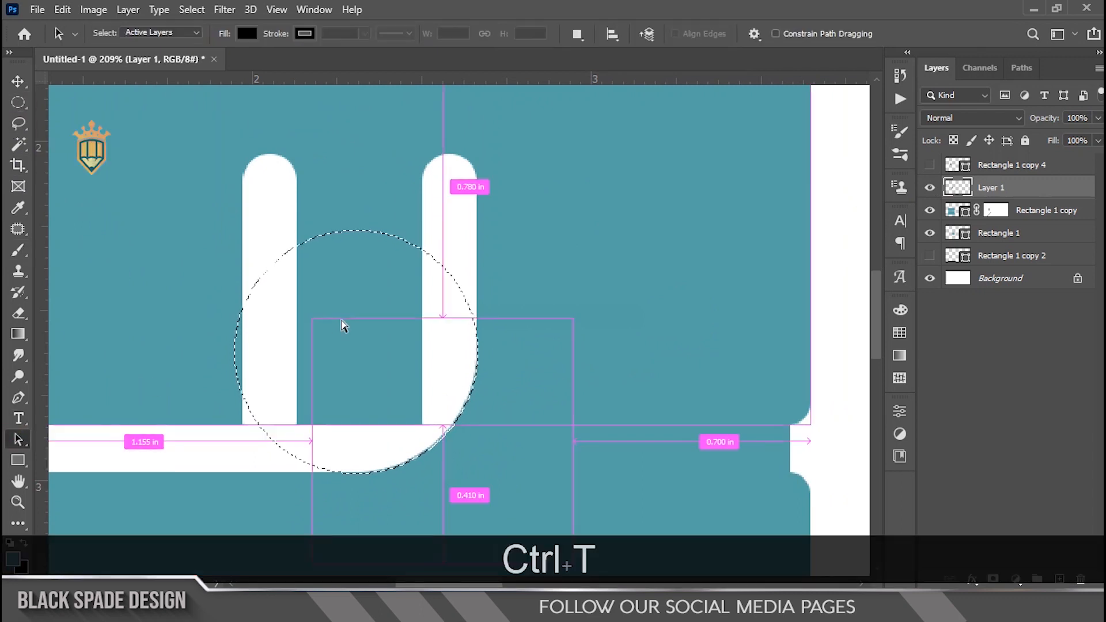
scroll(344, 321, up, 1)
drag(383, 334, 470, 456)
key(ctrl+z)
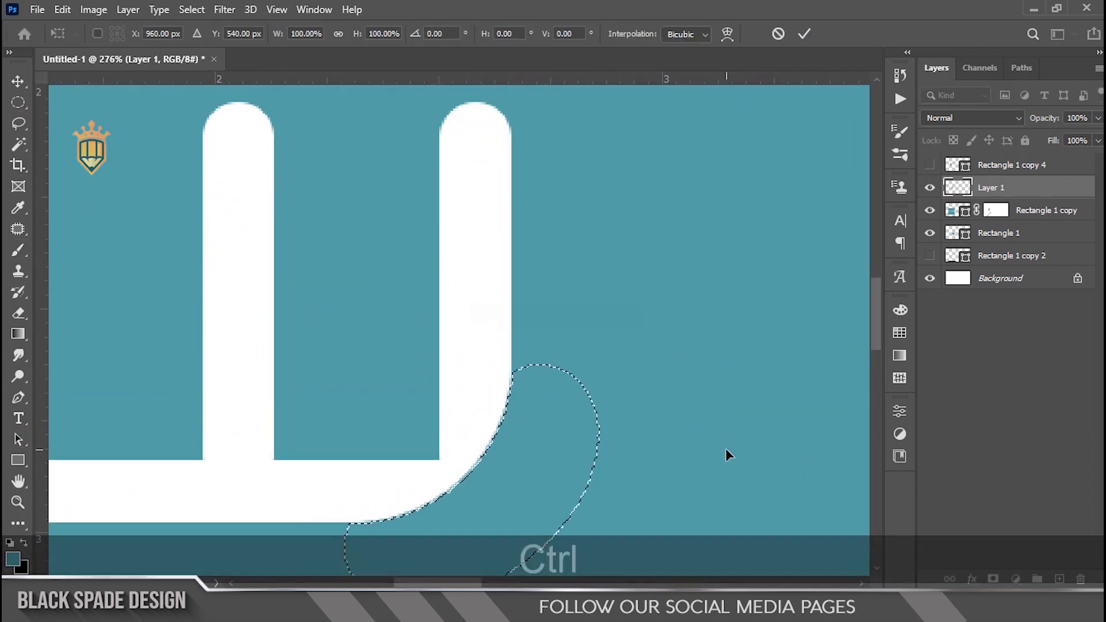
scroll(725, 449, down, 3)
key(ctrl+d)
scroll(249, 226, down, 1)
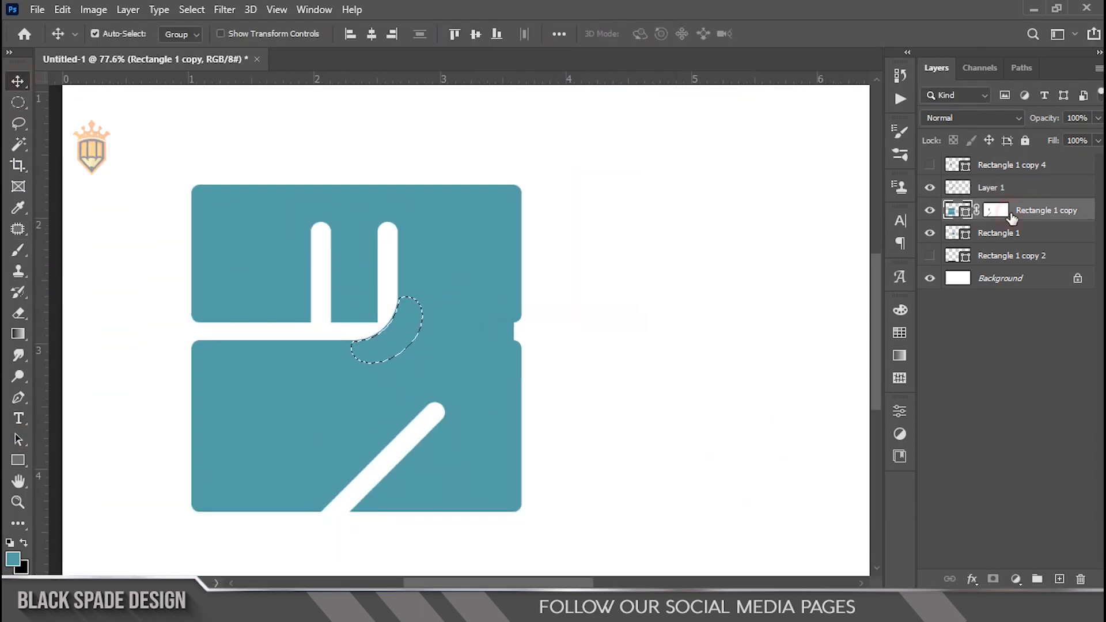
click(1012, 215)
key(ctrl+d)
Step: Round the gap's inner corner by deleting a selection made from a curved pen path on the Rectangle 1 copy layer mask
scroll(384, 255, up, 5)
key(p)
scroll(472, 213, up, 2)
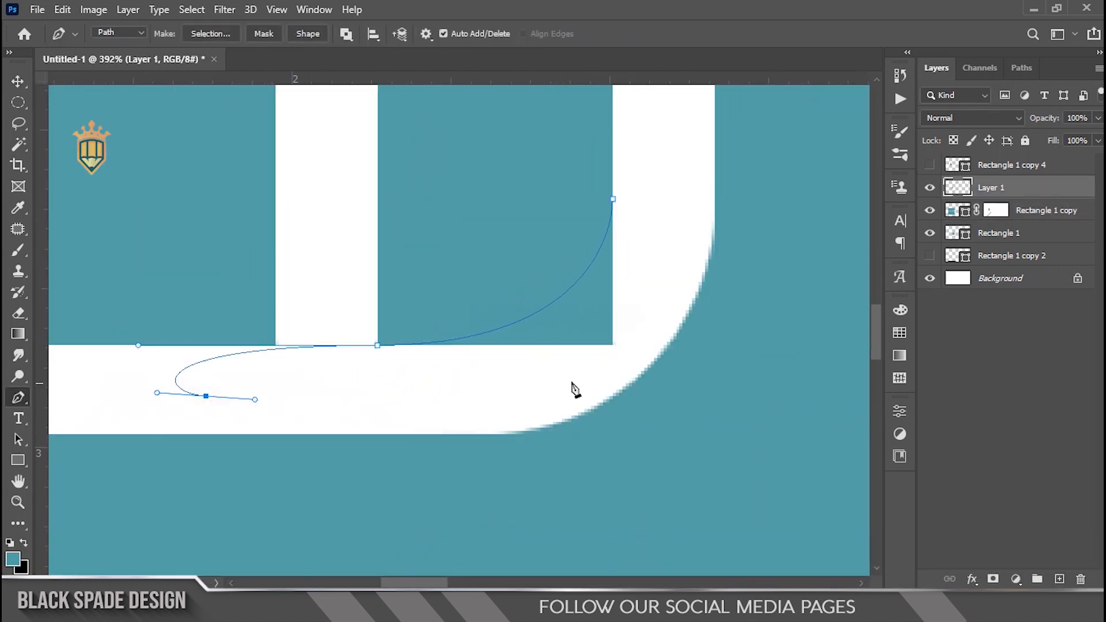
right_click(621, 267)
click(657, 300)
key(Return)
click(996, 211)
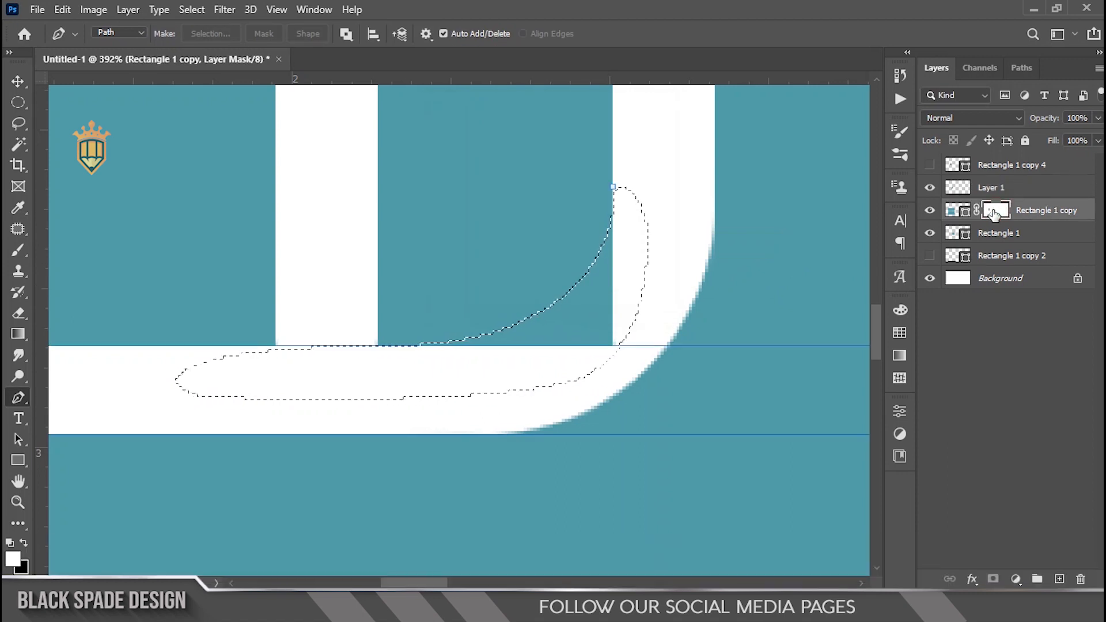
key(Delete)
key(ctrl+d)
scroll(634, 311, down, 8)
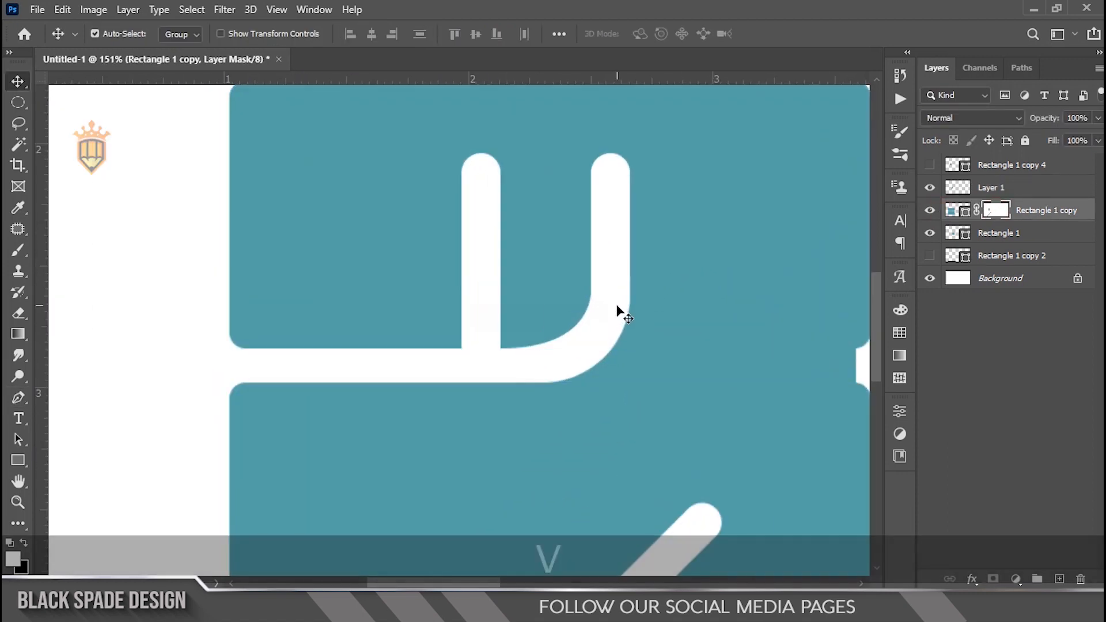
Step: Select the Rectangle 1 layer that bridges the gap and hide it, switching the lasso to its polygonal variant
key(v)
key(space)
scroll(640, 318, up, 5)
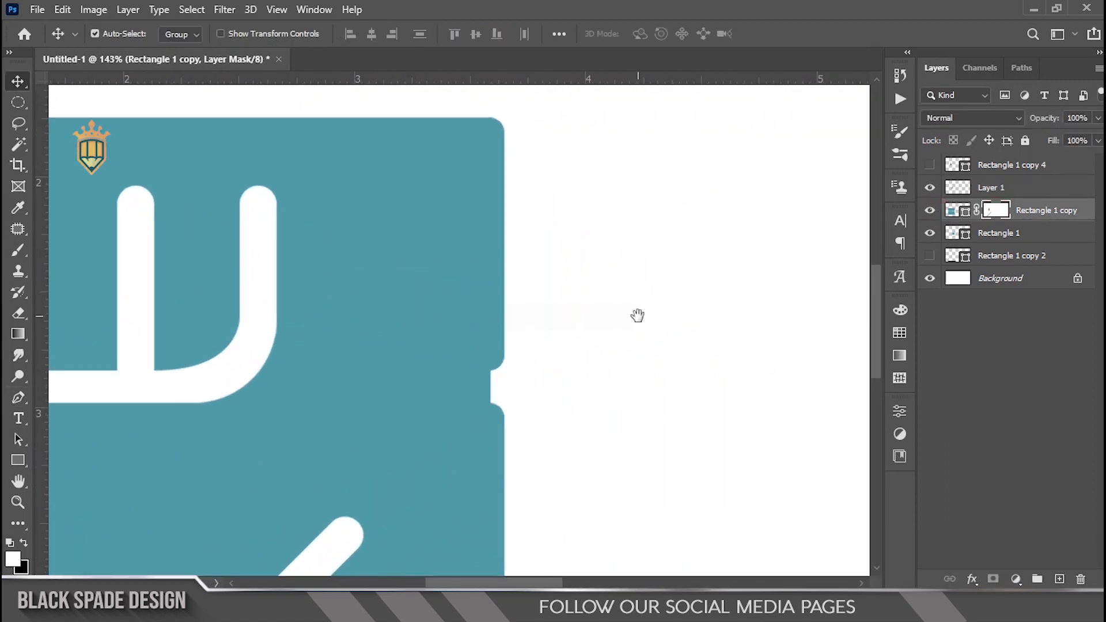
right_click(493, 353)
click(516, 360)
scroll(482, 353, up, 3)
right_click(17, 124)
click(52, 138)
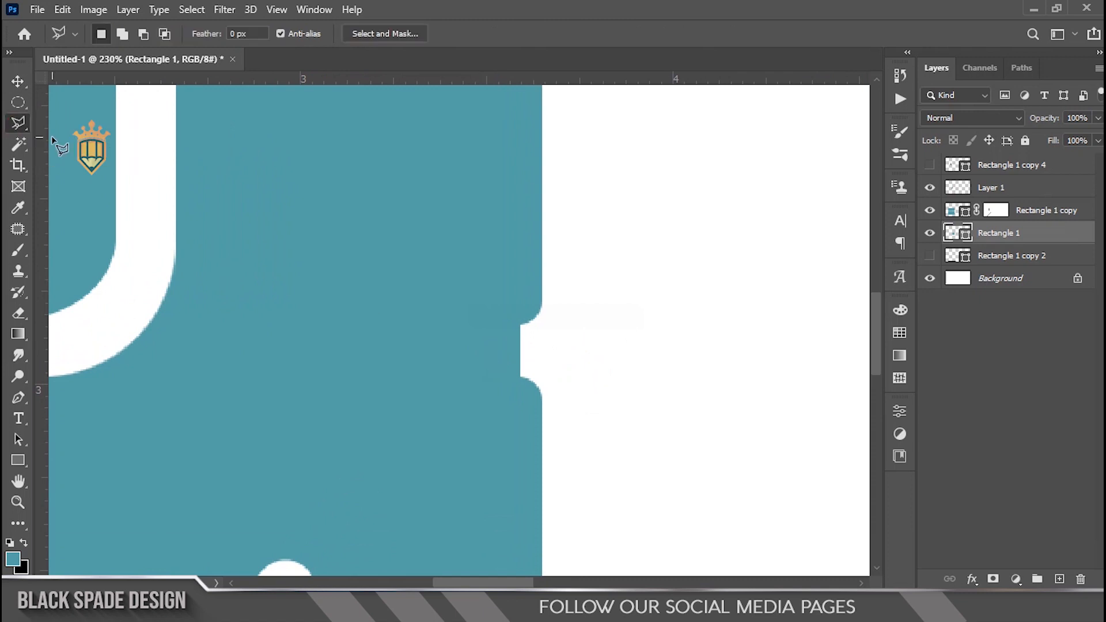
key(v)
scroll(698, 397, down, 2)
click(932, 233)
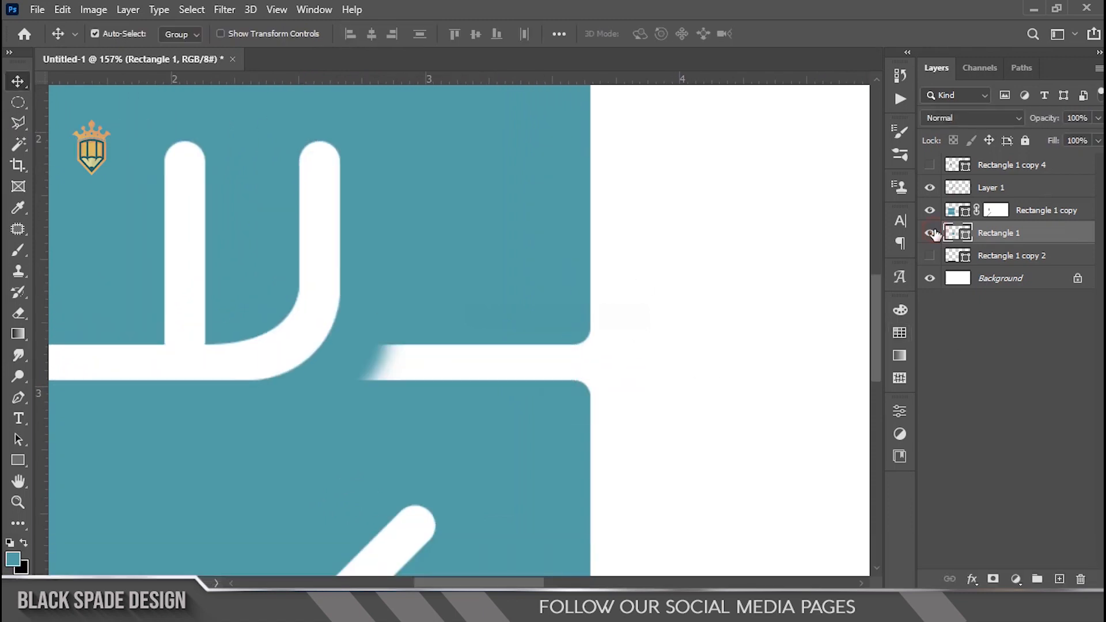
Step: Outline the gap's inner stretch with an angled polygonal lasso selection and paint it teal on Layer 1
key(l)
scroll(657, 388, up, 4)
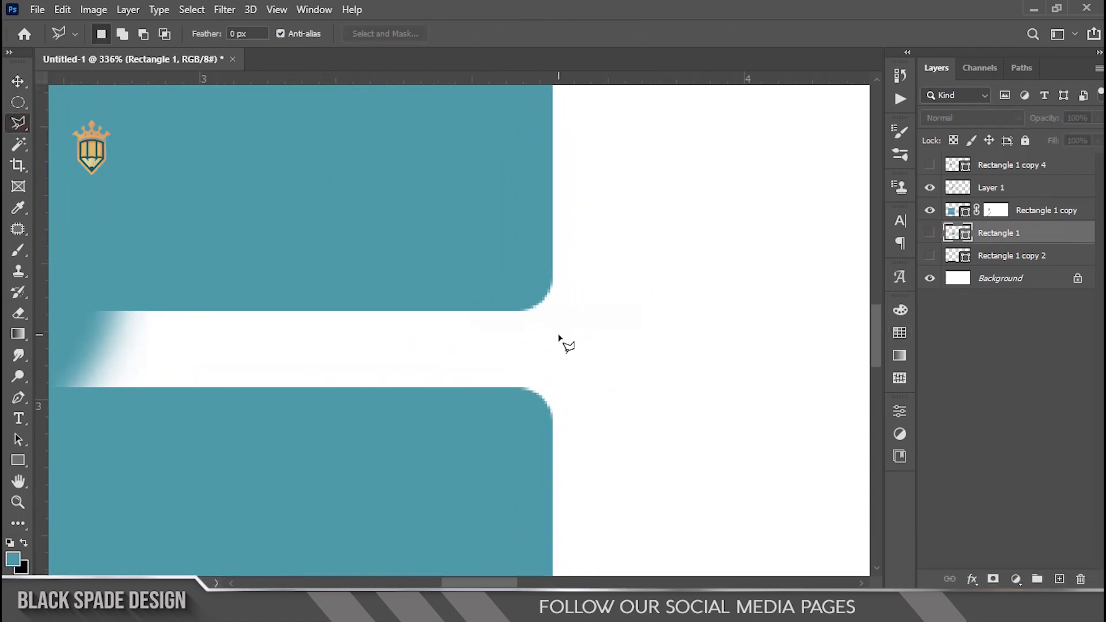
scroll(441, 382, down, 2)
click(322, 483)
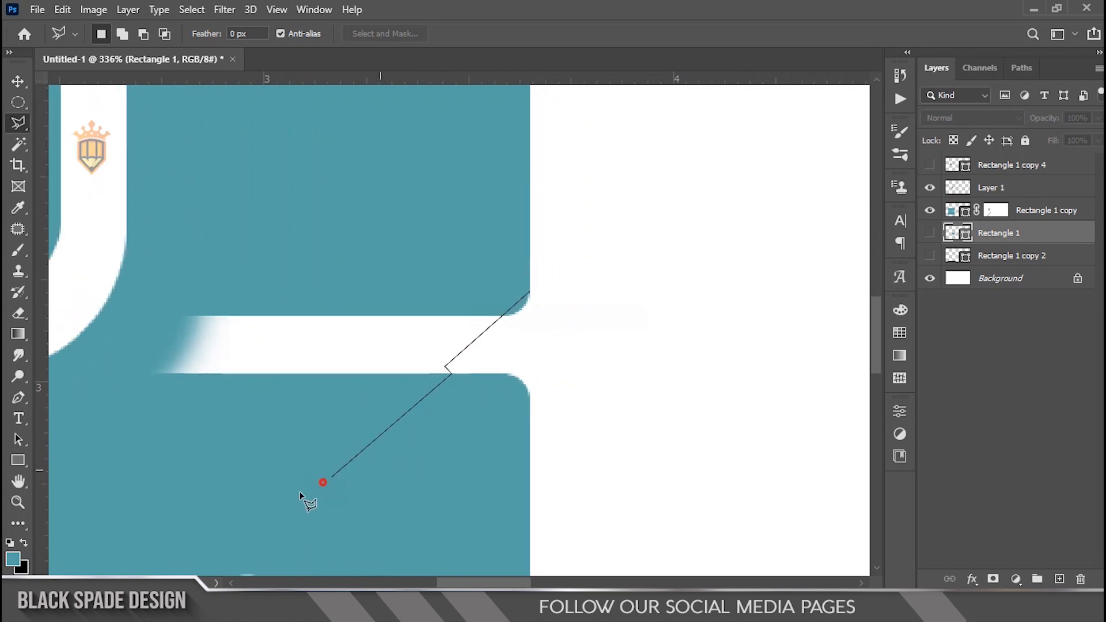
click(991, 188)
key(b)
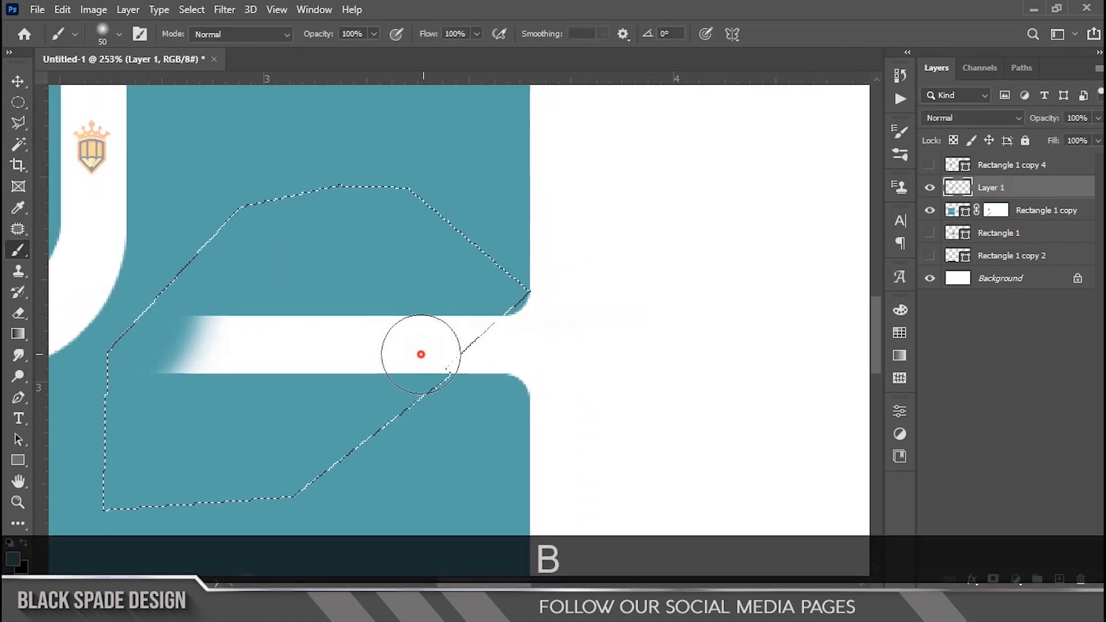
drag(421, 353, 330, 344)
key(ctrl+d)
Step: Square off the rounded corner above the notch by filling a rectangular selection about 0.19 by 0.18 in with teal
scroll(437, 440, up, 4)
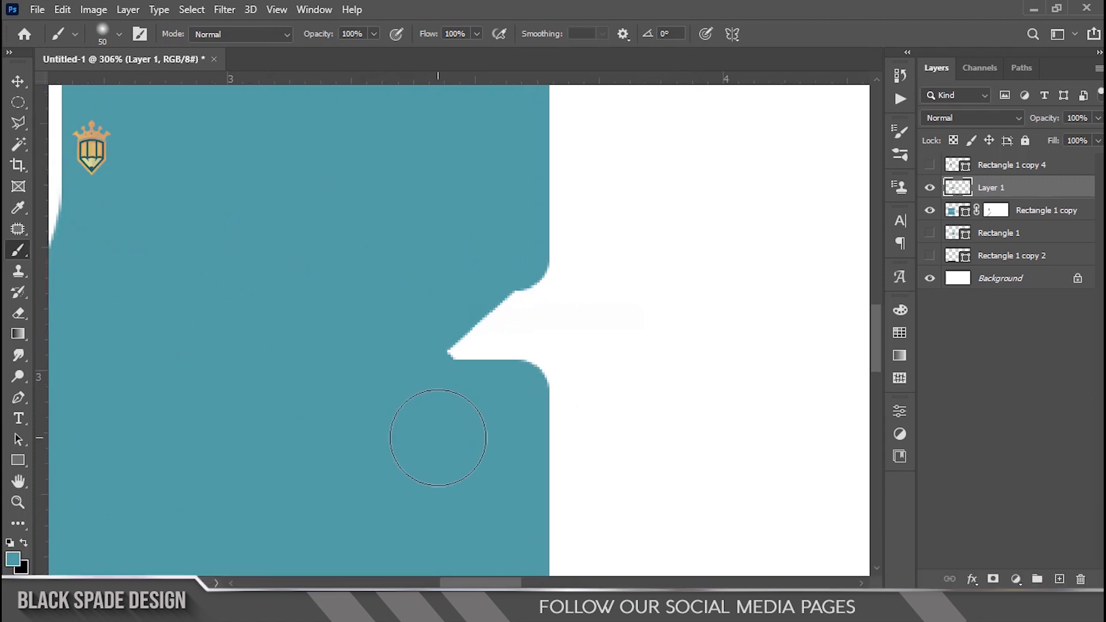
key(l)
key(m)
drag(412, 126, 560, 267)
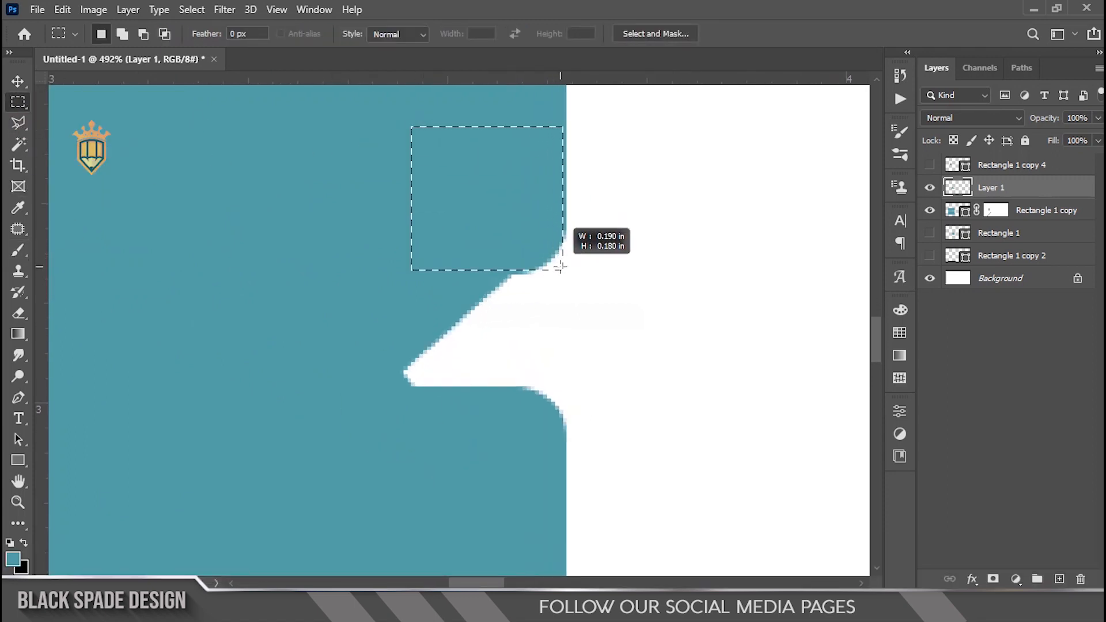
key(ctrl+BackSpace)
key(ctrl+d)
Step: Fill a polygonal lasso selection with teal so the notch's upper edge runs diagonally to the outer corner
key(l)
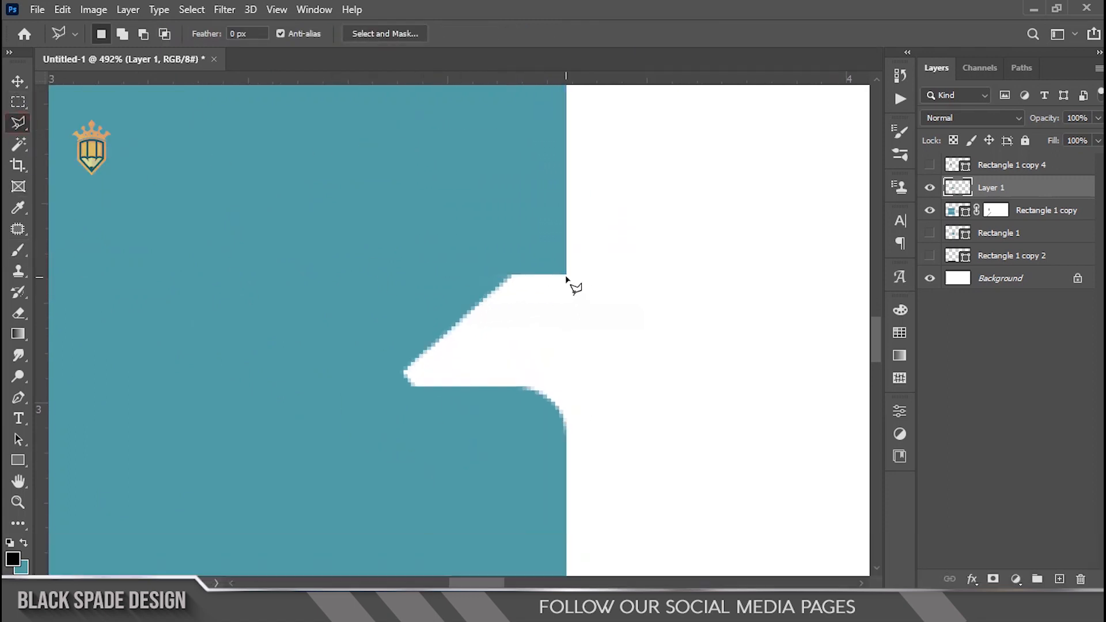
click(566, 275)
key(ctrl+BackSpace)
key(ctrl+d)
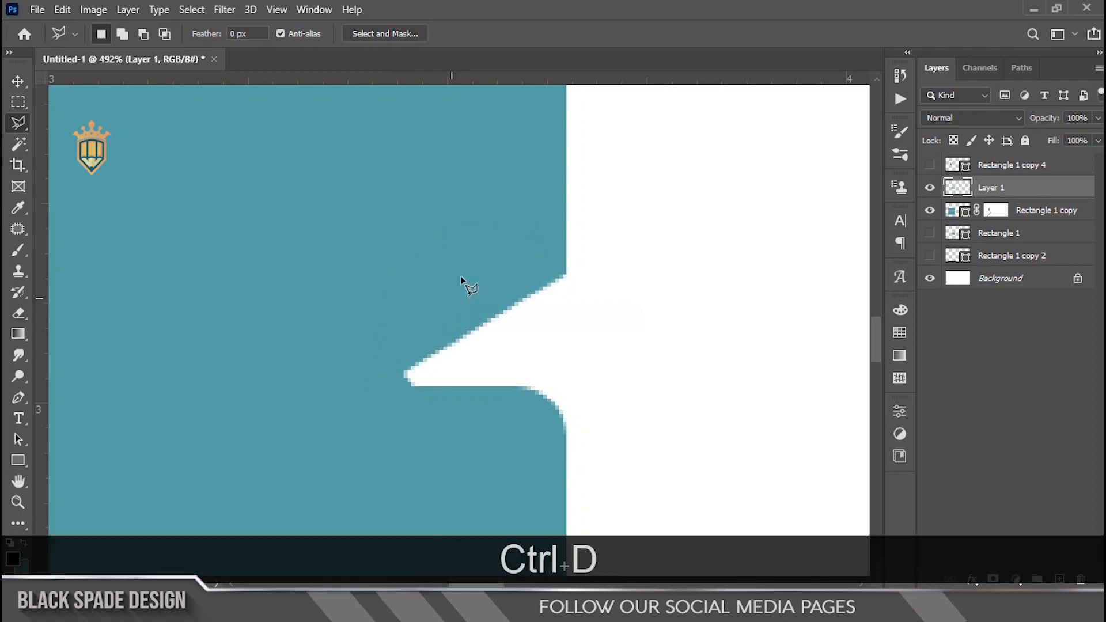
Step: Draw a small pen path at the notch's inner tip, convert it to a selection and fill it with teal
scroll(442, 395, up, 1)
key(p)
click(409, 333)
drag(418, 358, 433, 363)
click(410, 333)
right_click(379, 355)
click(420, 304)
key(Return)
key(ctrl+BackSpace)
key(ctrl+d)
scroll(409, 369, down, 5)
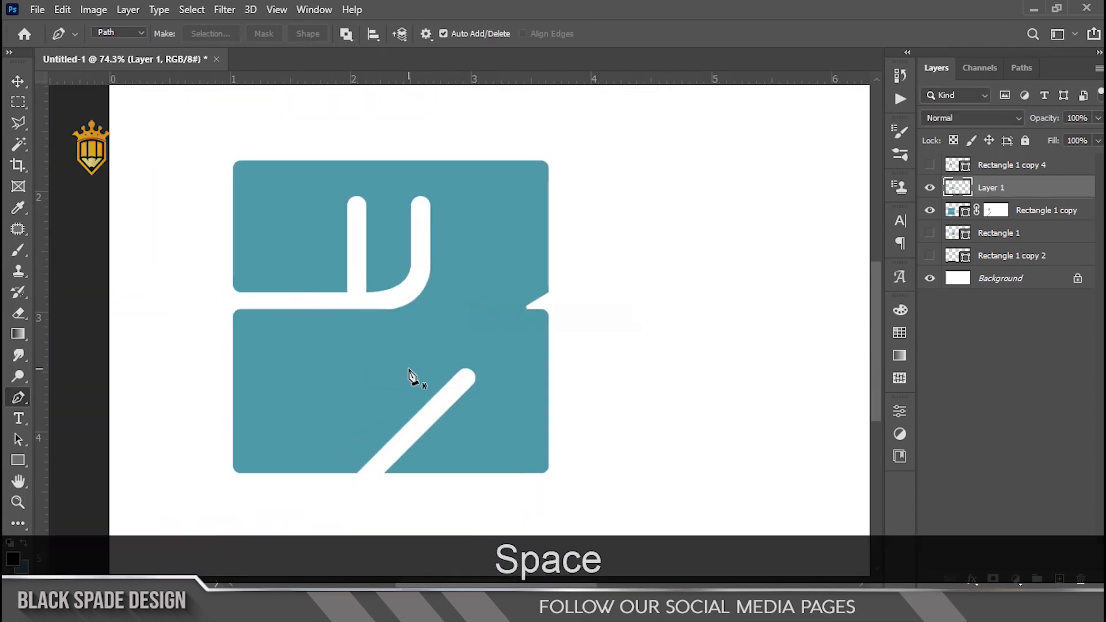
Step: Show Rectangle 1, move it beside the logo and resize it to the logo's height and about 1.9 in wide
scroll(410, 374, down, 3)
key(v)
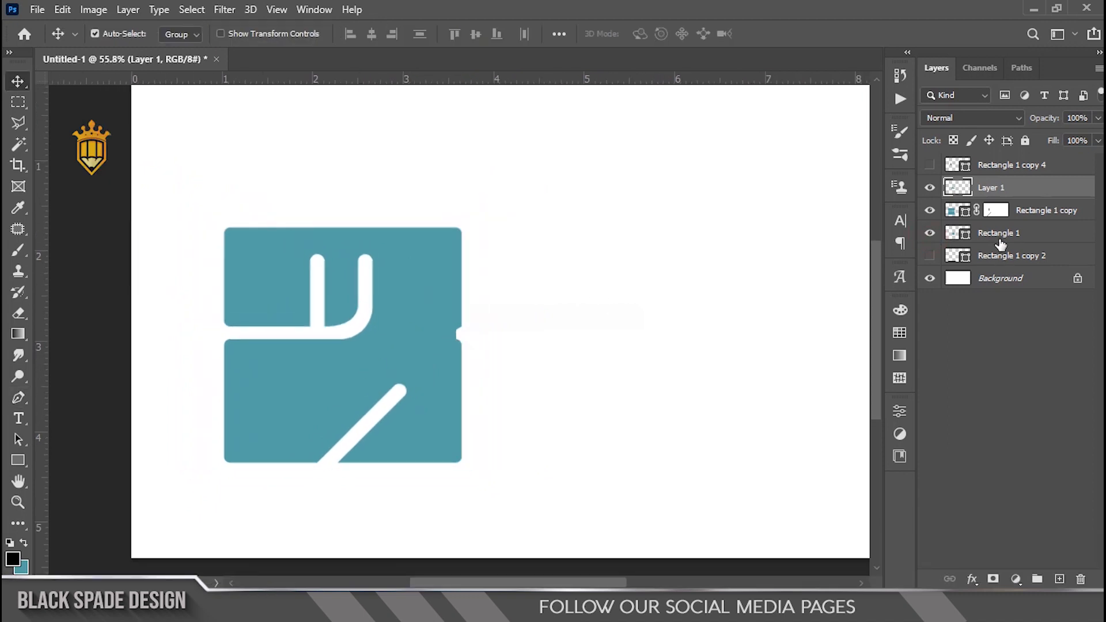
click(998, 237)
key(ctrl+t)
drag(425, 344, 516, 237)
drag(524, 283, 525, 466)
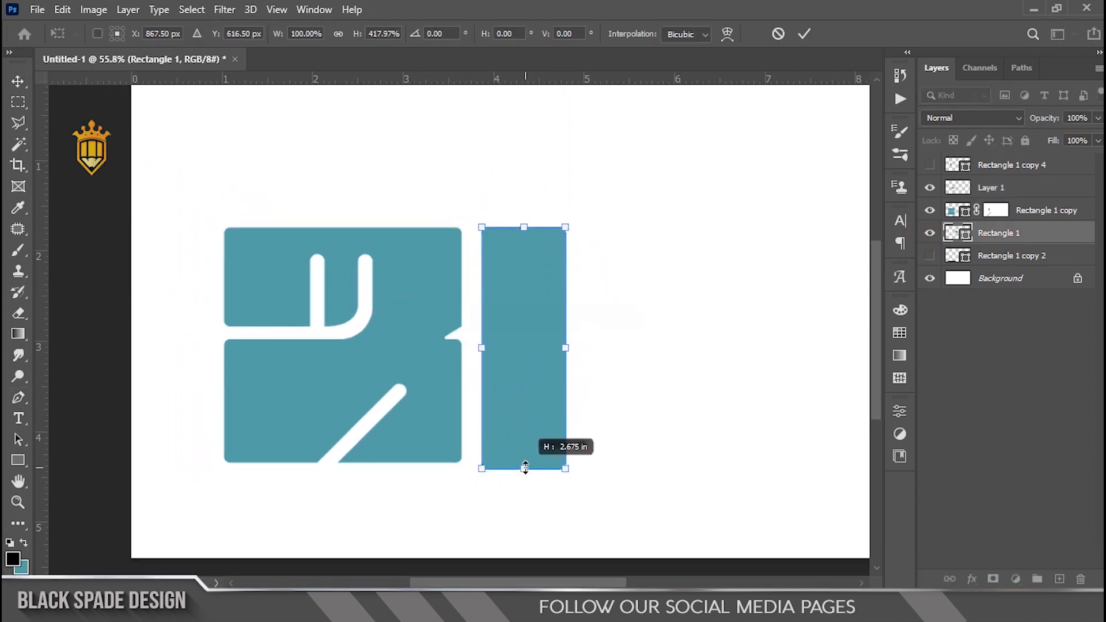
drag(565, 345, 649, 340)
key(Return)
Step: Duplicate the tall rectangle and recolour the copy black
scroll(573, 344, up, 3)
drag(572, 337, 533, 324)
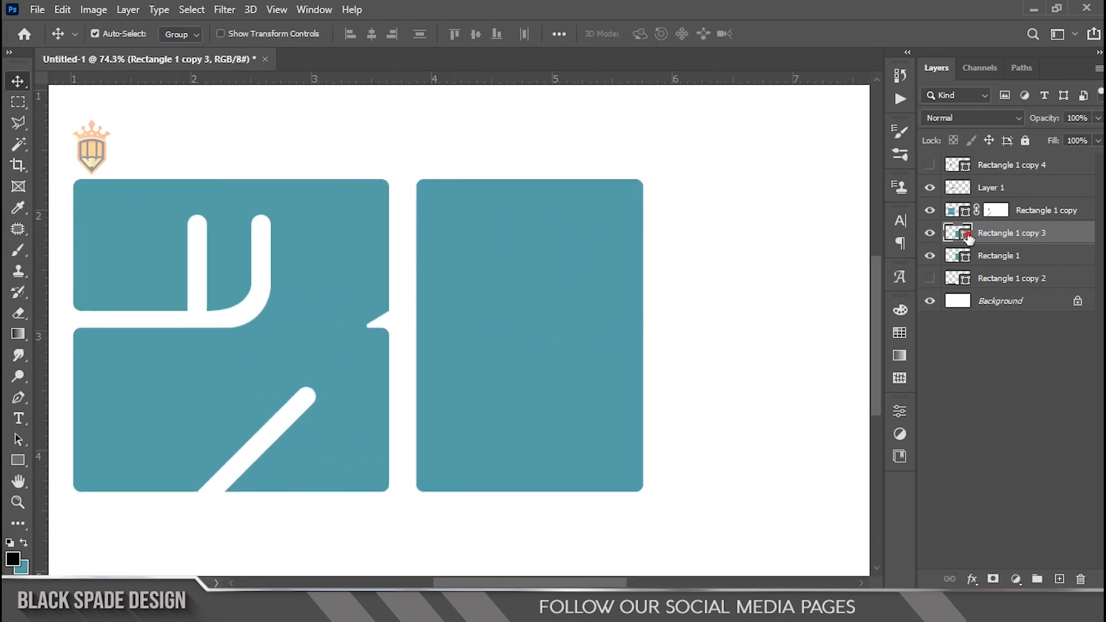
double_click(968, 235)
click(612, 511)
click(968, 308)
Step: Resize the black copy to a vertical bar about 0.37 in wide and 1.9 in tall, overlapping the rectangle's top edge
key(ctrl+t)
drag(419, 337, 445, 337)
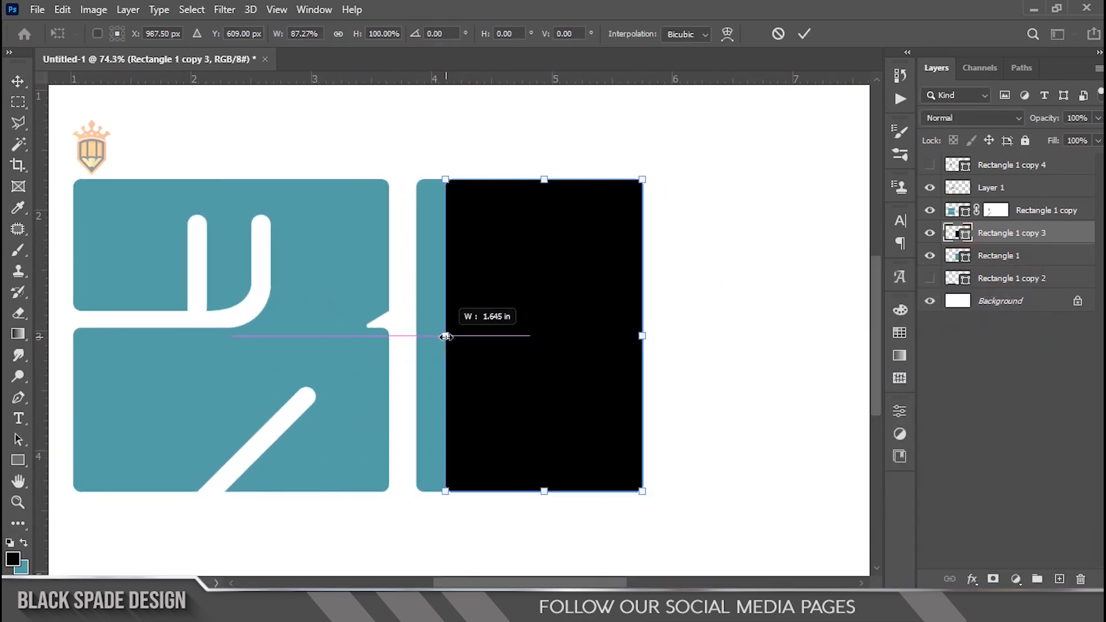
drag(643, 325, 499, 336)
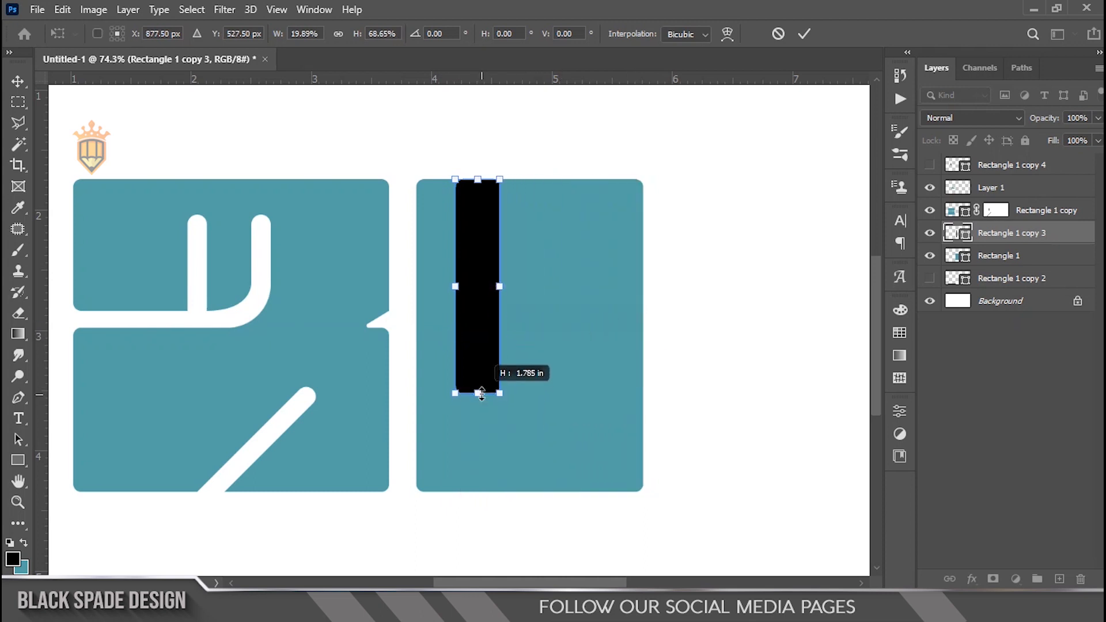
scroll(498, 301, up, 2)
scroll(462, 93, down, 3)
key(Return)
key(Right)
key(Right)
key(Right)
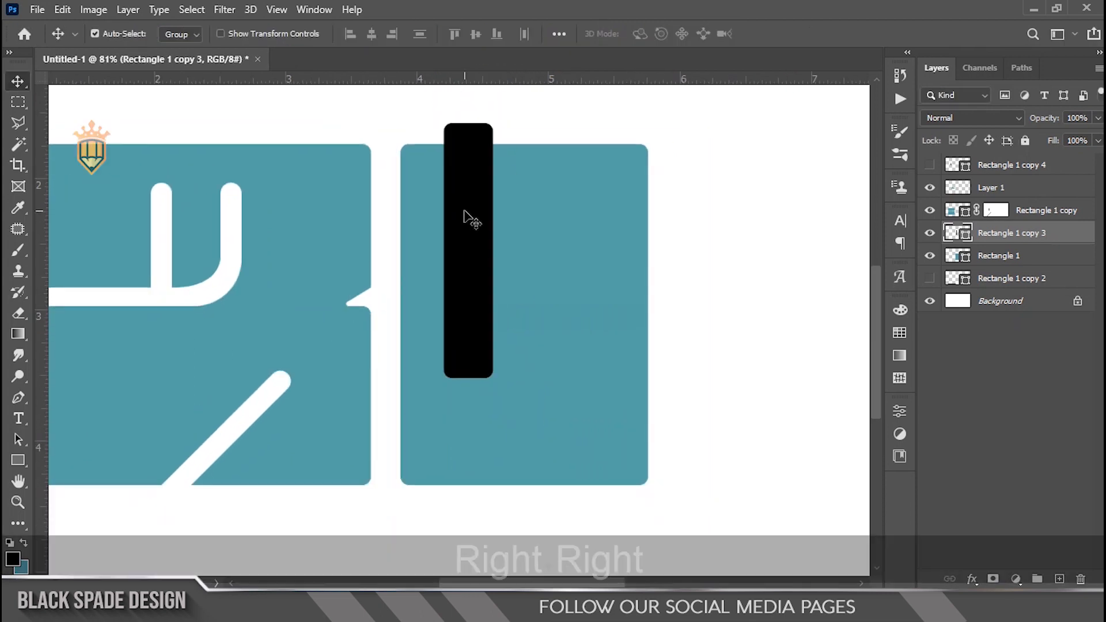
drag(483, 253, 483, 262)
Step: Narrow the tall teal rectangle behind the bar to about 1.4 in wide
click(583, 326)
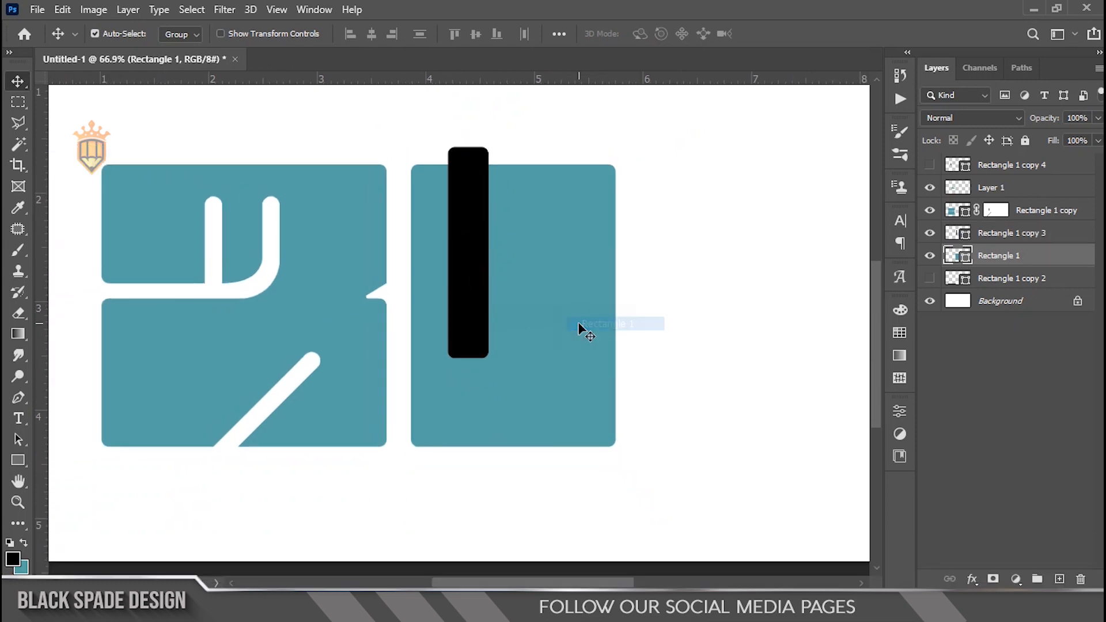
key(ctrl+t)
drag(614, 305, 579, 305)
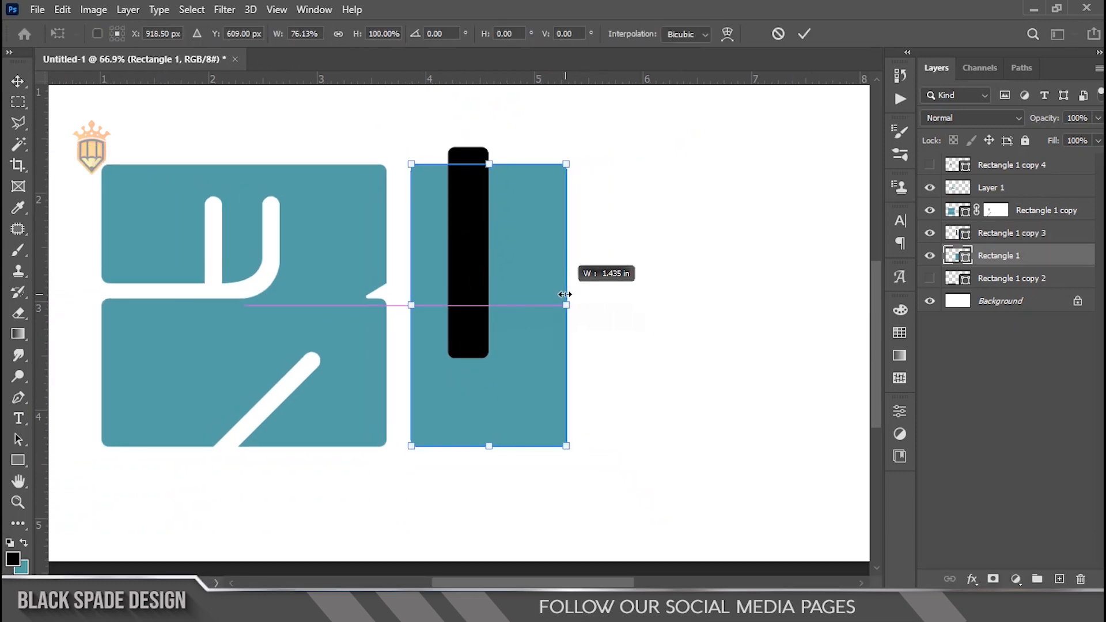
key(Return)
Step: Nudge the black bar to the right and widen it to about 0.4 in
scroll(489, 306, up, 2)
click(476, 296)
key(Right)
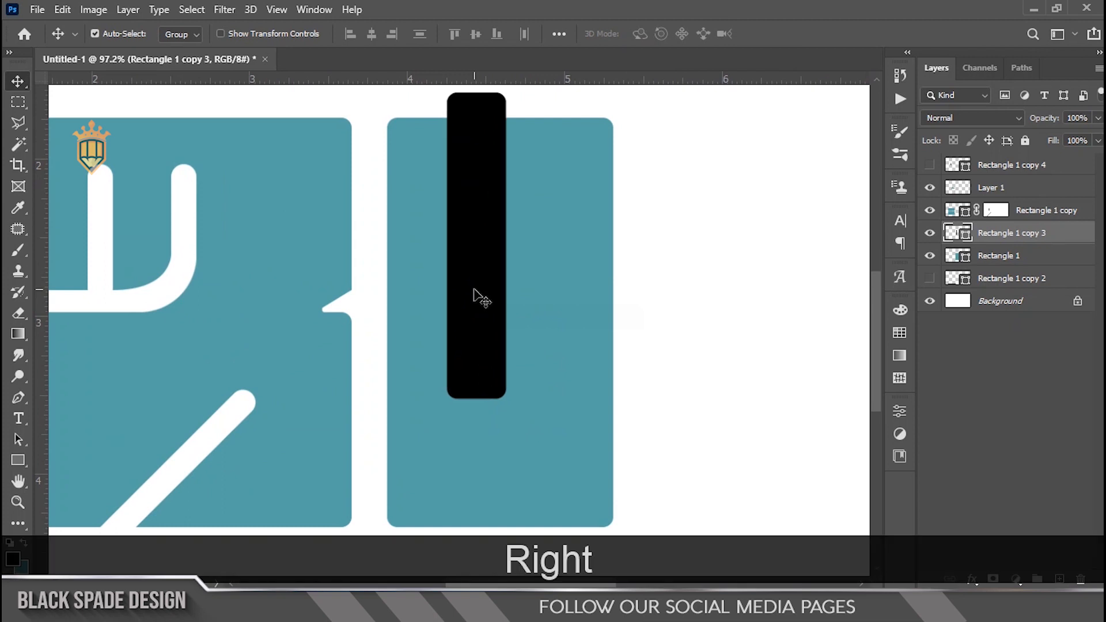
key(ctrl+t)
drag(504, 245, 511, 245)
key(Return)
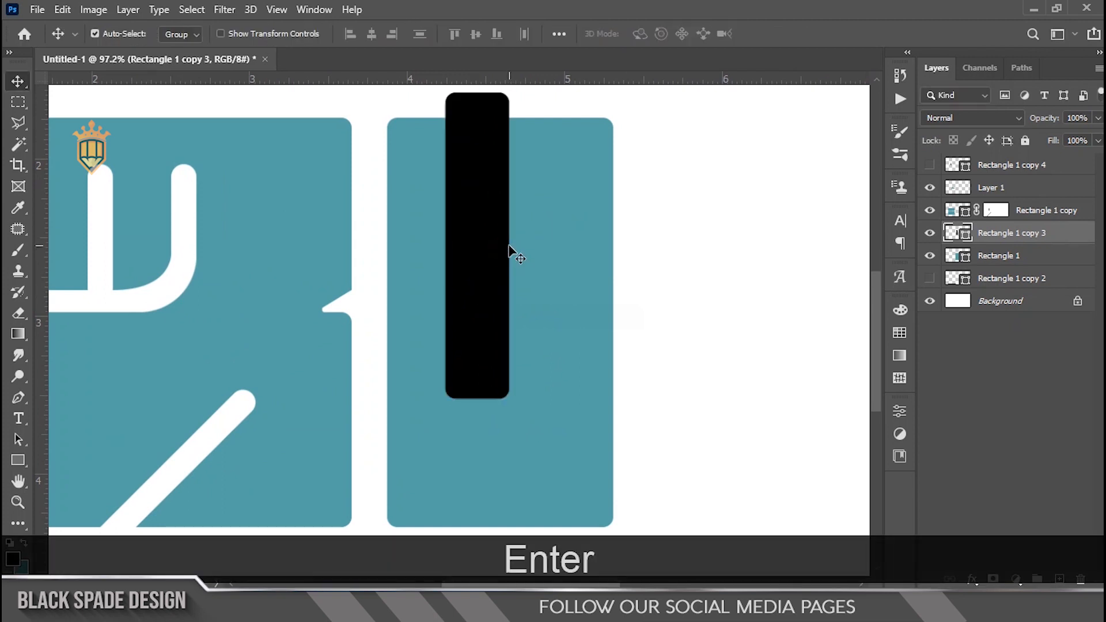
Step: Fine-position the black bar horizontally so it sits centred over the tall teal rectangle
scroll(544, 244, down, 3)
scroll(437, 333, up, 2)
key(Right)
key(Right)
key(Right)
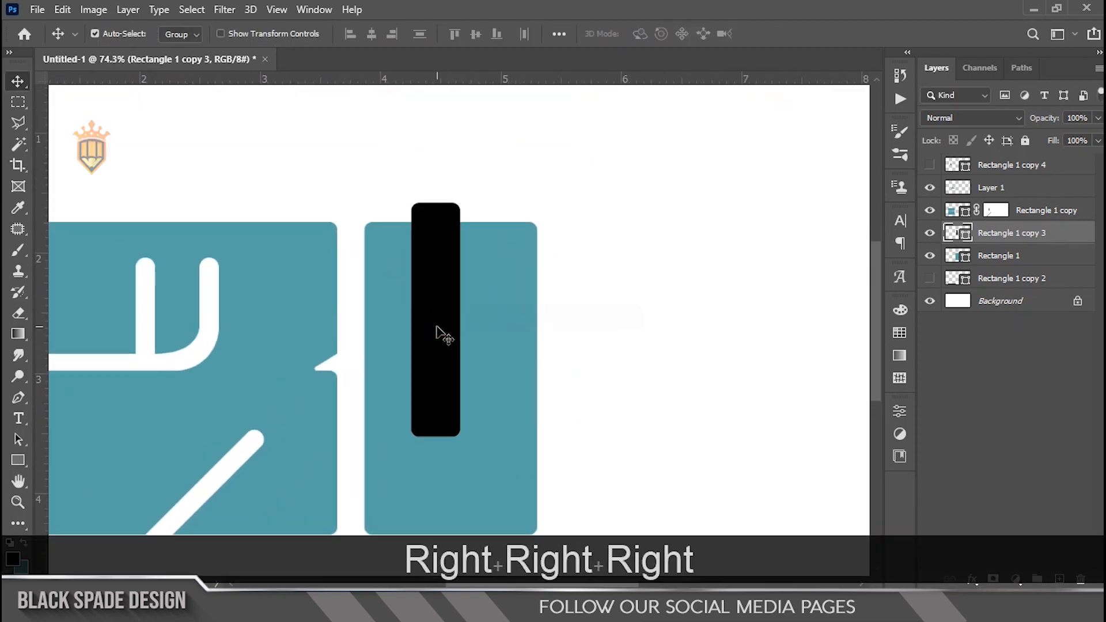
scroll(436, 333, up, 1)
key(Right)
key(Left)
key(Left)
scroll(436, 333, up, 1)
key(ctrl+t)
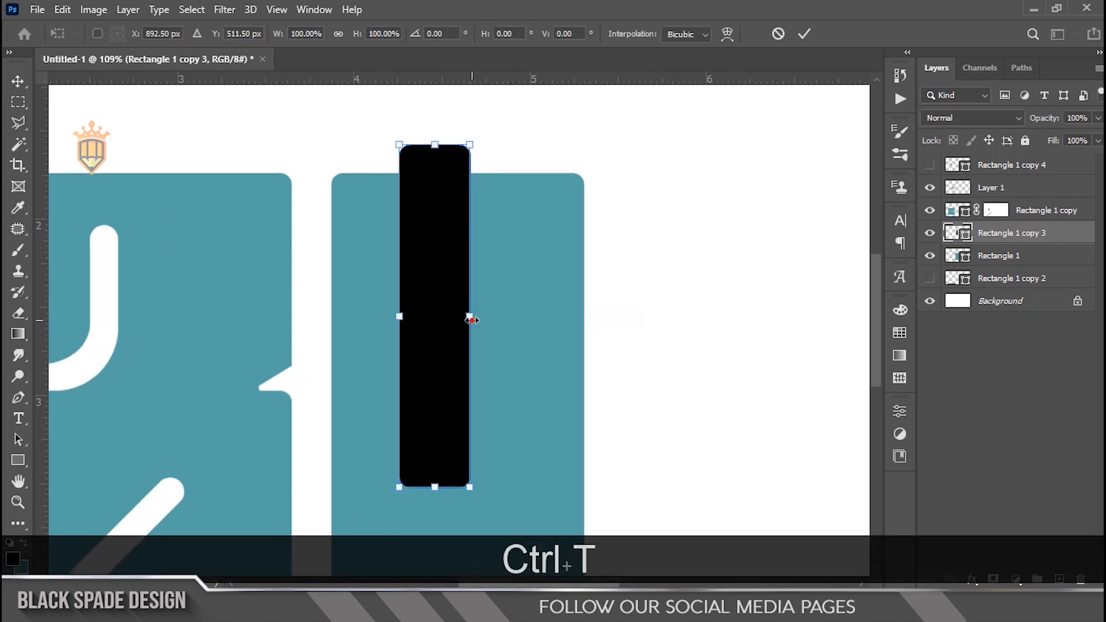
key(Return)
scroll(476, 323, down, 2)
Step: Widen the tall teal rectangle slightly, to 102.09% of its width
right_click(511, 343)
click(526, 352)
key(ctrl+t)
drag(544, 358, 547, 360)
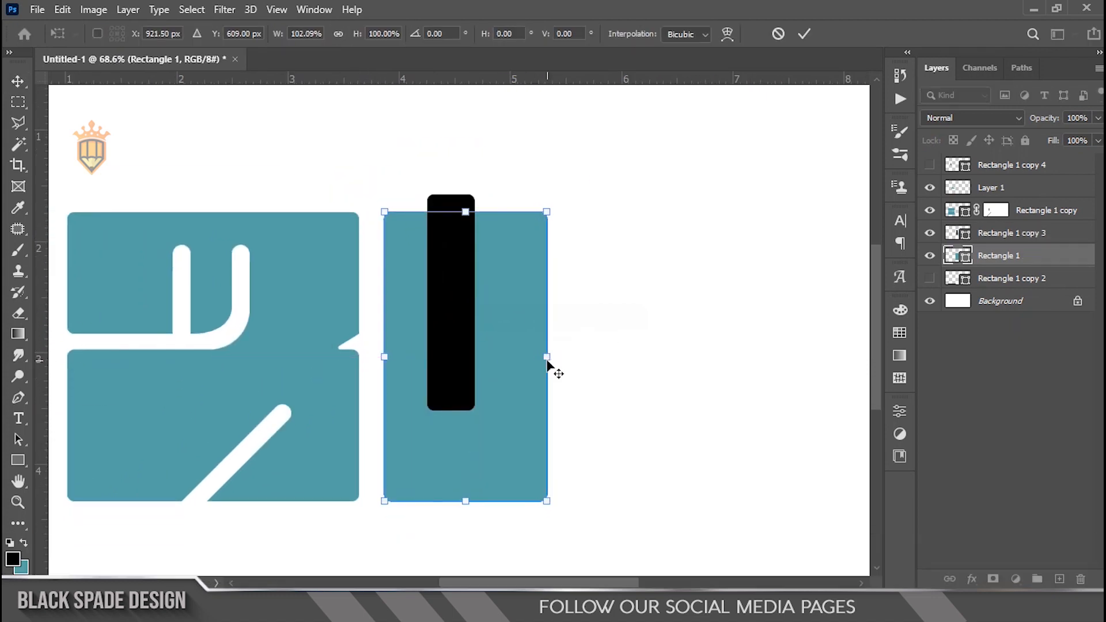
key(Return)
Step: Load the black bar as a selection, hide the bar, and mask Rectangle 1 with the inverted selection to cut a slot
right_click(446, 310)
click(462, 319)
scroll(461, 318, down, 1)
right_click(453, 288)
click(471, 300)
ctrl+click(953, 233)
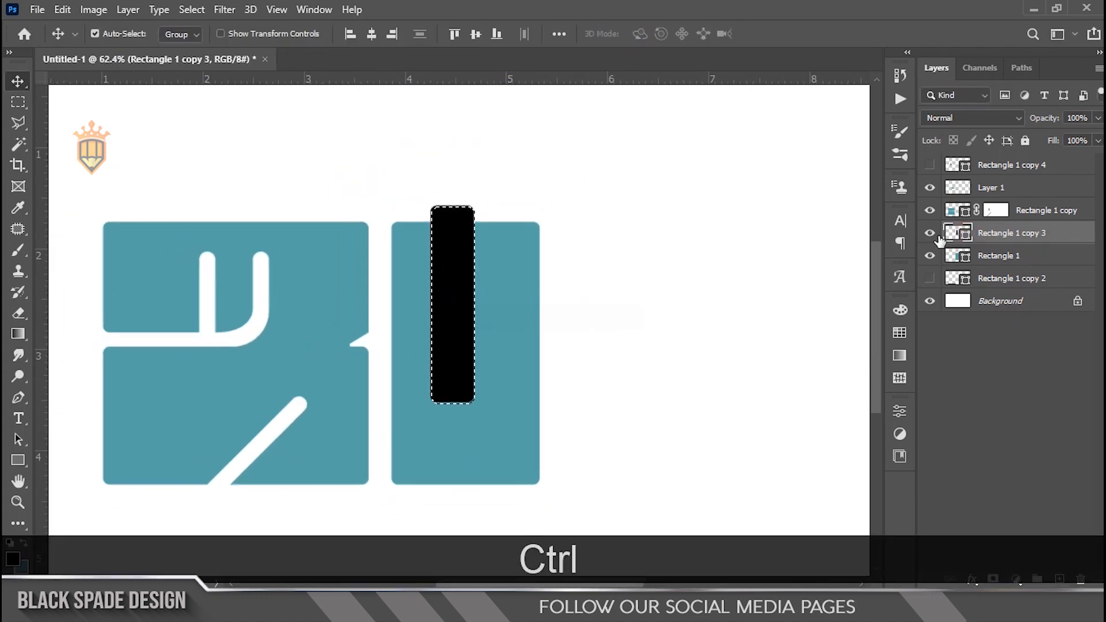
click(930, 233)
click(930, 256)
click(930, 256)
key(ctrl+shift+i)
click(993, 578)
scroll(526, 299, down, 2)
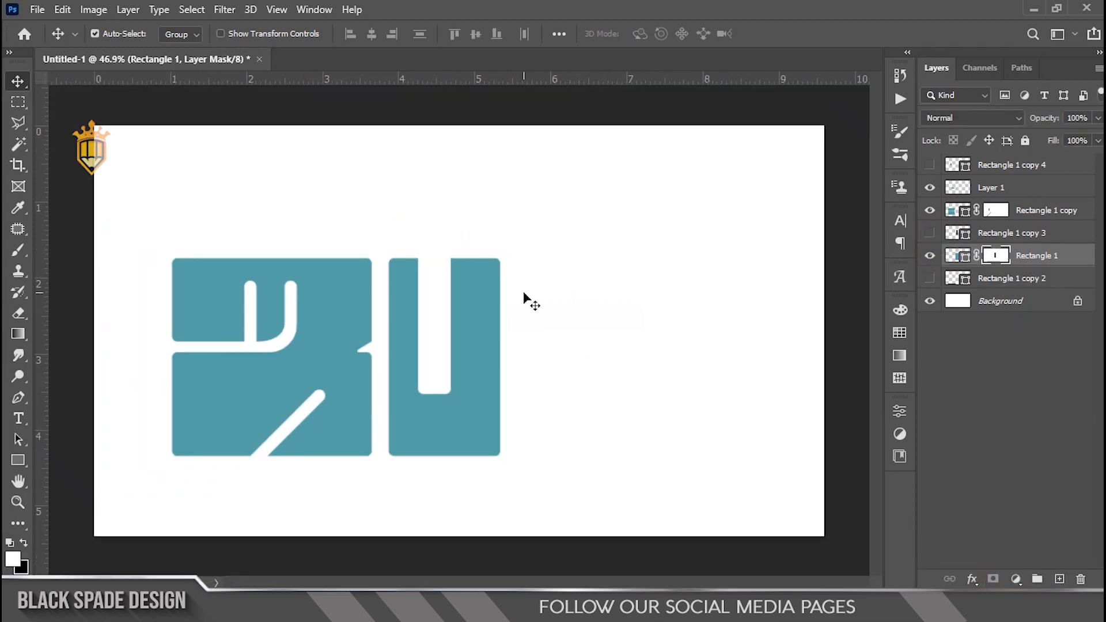
Step: Duplicate the slotted rectangle twice, then delete the original Rectangle 1's layer mask and hide that layer
key(ctrl+h)
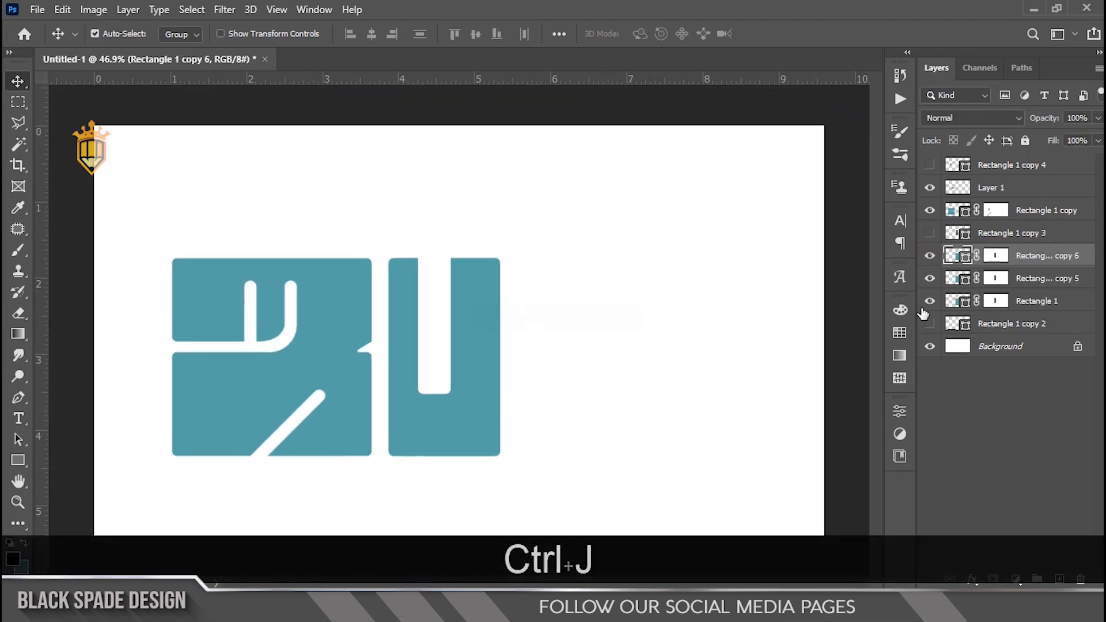
right_click(996, 300)
click(975, 333)
Step: Move the uppermost copy of the slotted rectangle well to the right and flip it with Free Transform
drag(483, 359, 706, 358)
key(ctrl+h)
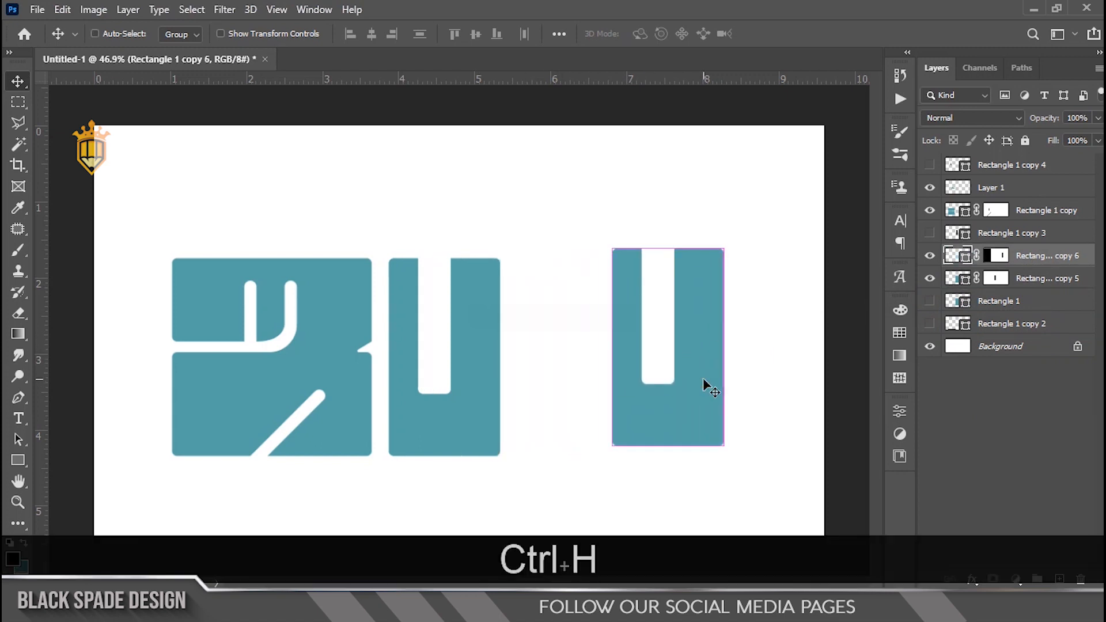
key(ctrl+t)
right_click(680, 431)
click(701, 419)
key(Return)
Step: Select the slotted rectangle beside the main block and place a horizontal guide just below its upper edge
scroll(548, 365, up, 5)
key(space)
drag(513, 362, 489, 363)
click(418, 259)
scroll(419, 259, up, 3)
scroll(399, 257, up, 3)
key(space)
drag(396, 258, 397, 333)
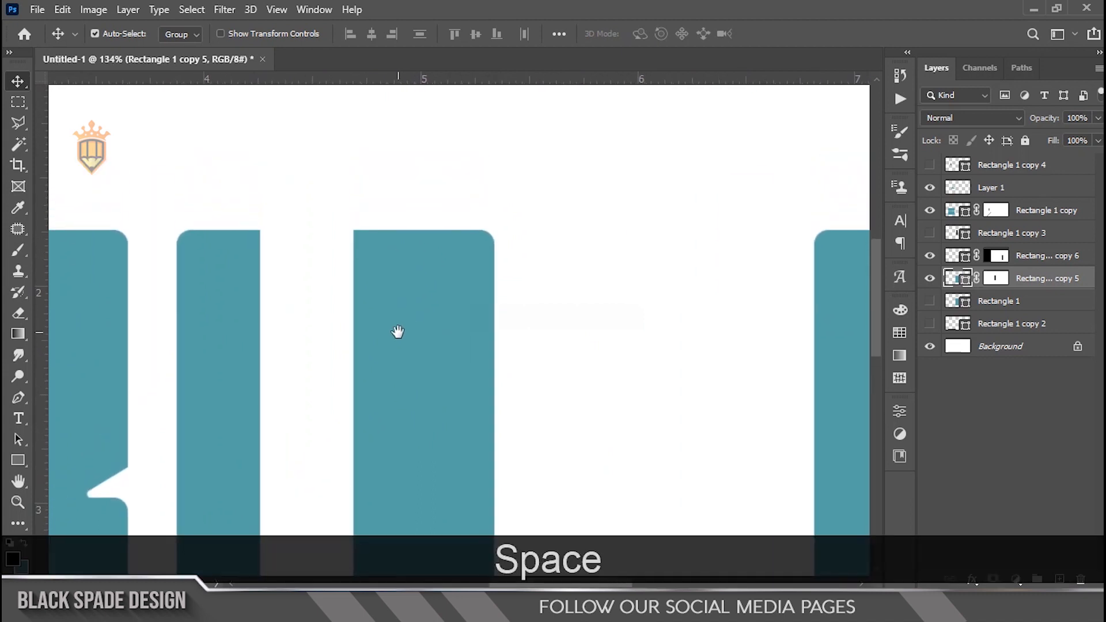
scroll(481, 124, down, 3)
drag(459, 79, 455, 252)
key(space)
drag(456, 230, 457, 402)
Step: Cut the top of the slotted rectangle's right arm diagonally on its mask, down to the guide, using a Polygonal Lasso selection
scroll(586, 222, up, 1)
key(space)
scroll(555, 273, up, 1)
key(space)
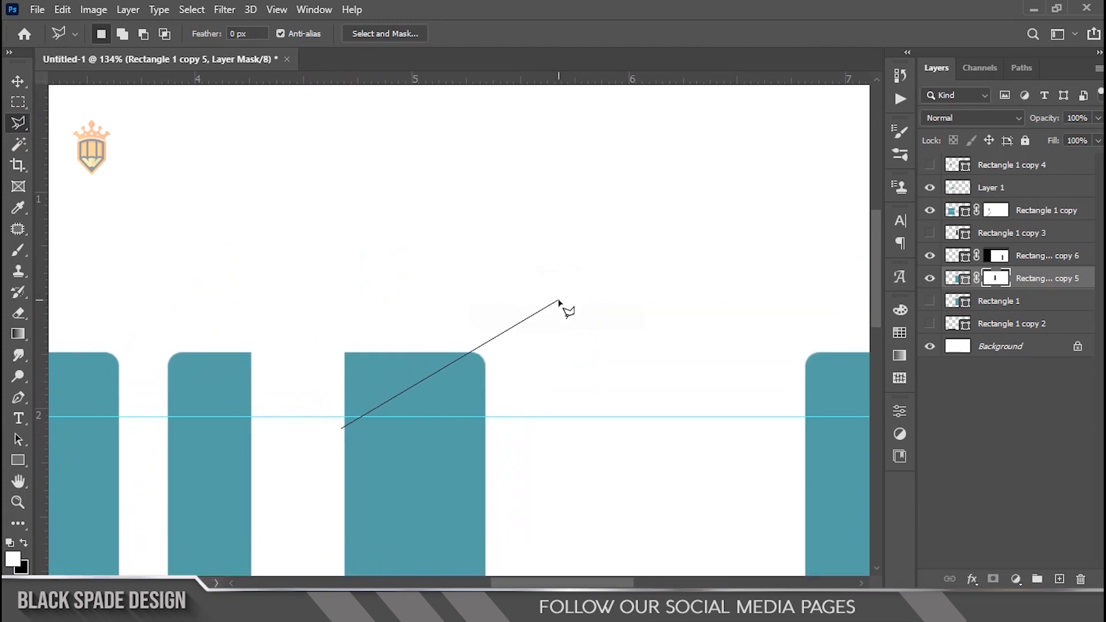
click(340, 431)
key(Delete)
key(ctrl+d)
scroll(341, 370, up, 1)
key(space)
drag(341, 370, 385, 301)
key(v)
key(ctrl+2)
scroll(49, 401, up, 3)
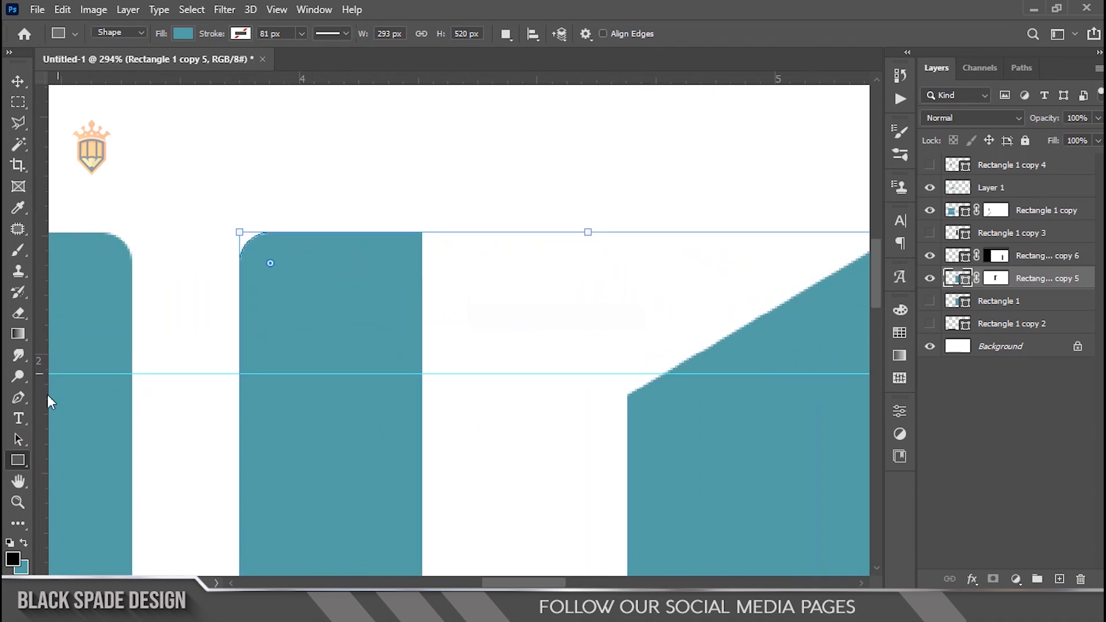
key(ctrl+z)
scroll(380, 259, up, 2)
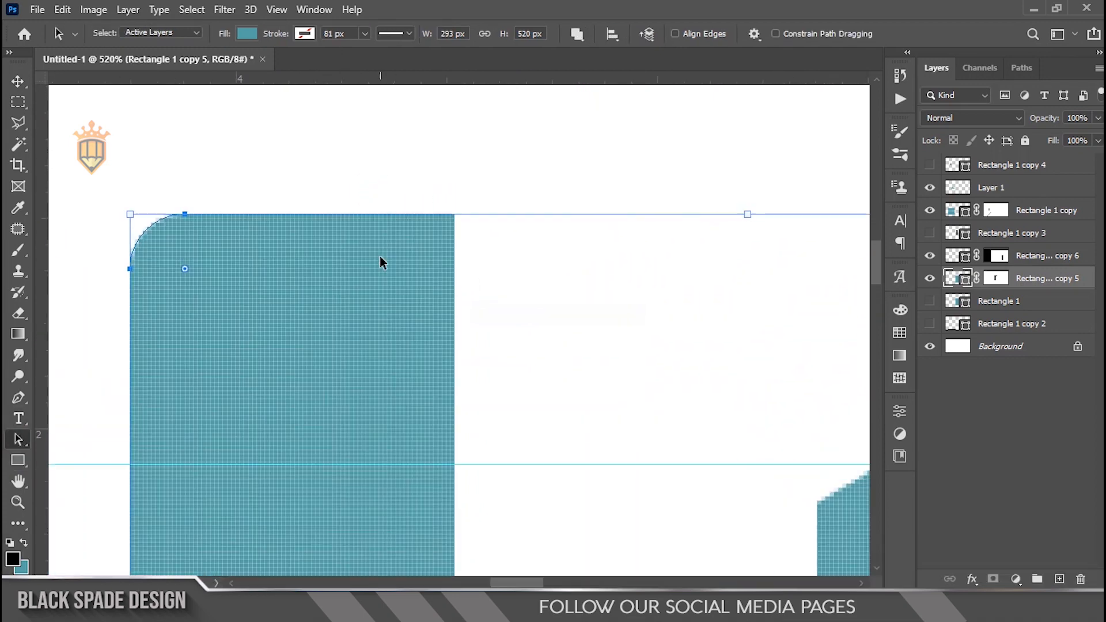
key(space)
scroll(381, 262, down, 5)
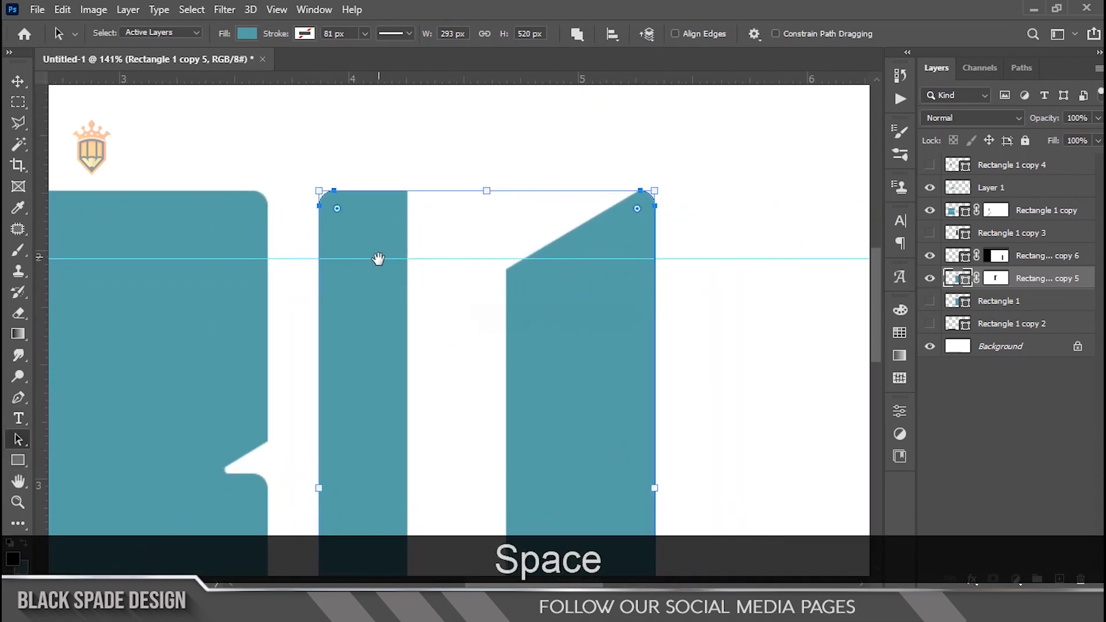
key(v)
scroll(378, 259, down, 1)
key(space)
drag(378, 257, 383, 304)
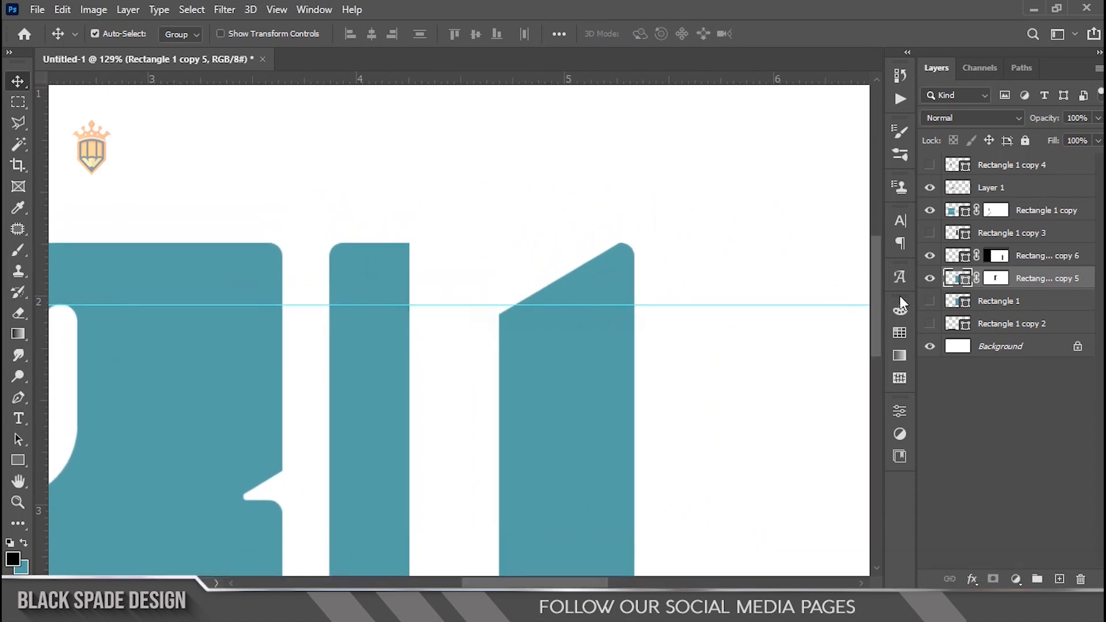
Step: Show the hidden black bar, Rectangle 1 copy 3, and move it over the slotted rectangle's left arm
click(930, 233)
click(982, 234)
drag(451, 253, 433, 282)
scroll(384, 283, up, 3)
drag(383, 283, 343, 283)
scroll(344, 282, up, 2)
Step: Reposition the black bar with Free Transform so its rounded corner sits flush with the left arm's upper and right edges
key(ctrl+t)
scroll(245, 462, down, 4)
drag(247, 463, 319, 261)
drag(322, 404, 361, 405)
drag(397, 132, 401, 325)
scroll(410, 265, up, 5)
drag(410, 262, 412, 268)
key(Return)
scroll(449, 324, down, 4)
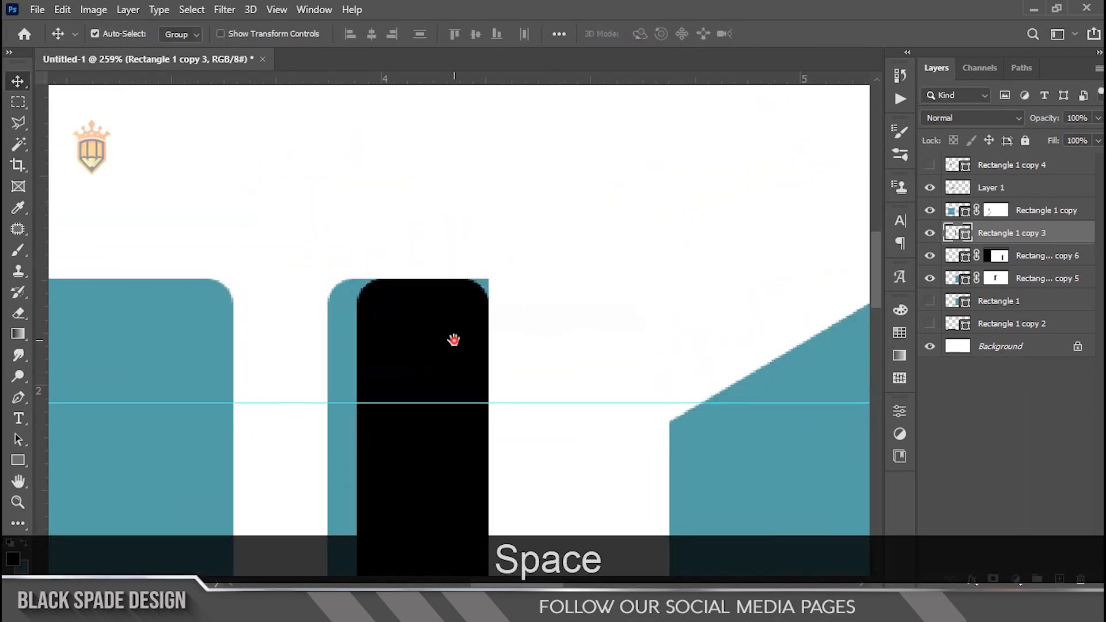
Step: Recolour the black bar with the teal sampled from the neighbouring letter block
drag(451, 338, 445, 229)
scroll(446, 229, down, 4)
double_click(958, 234)
click(720, 235)
click(952, 301)
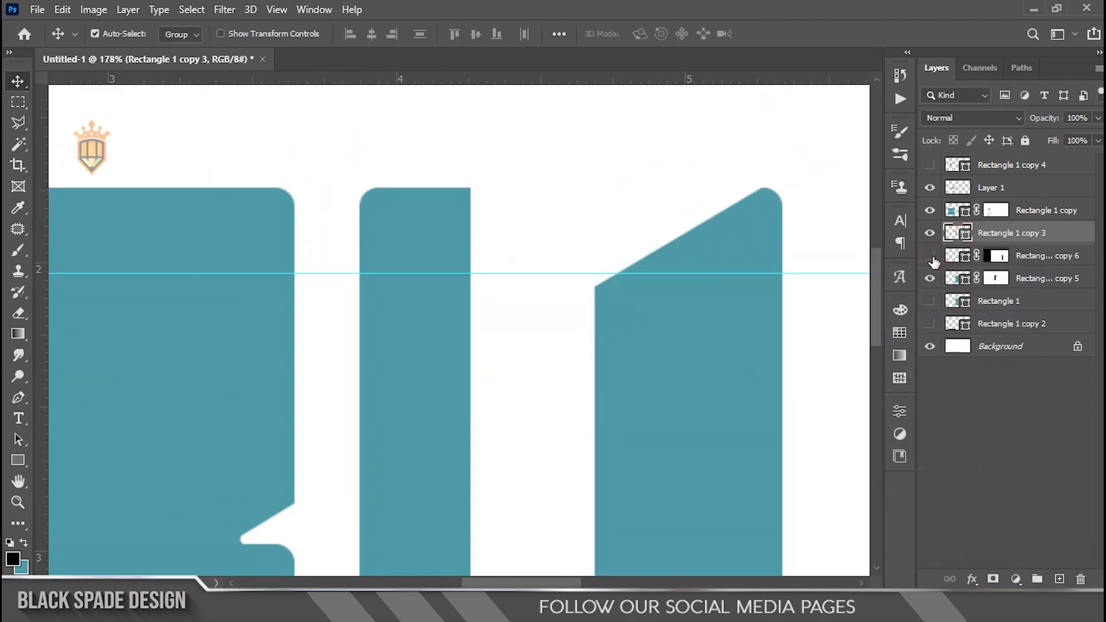
Step: Remove the square upper-right corner of the left arm from the slotted rectangle's mask with a lasso selection
click(966, 282)
scroll(240, 188, up, 2)
click(19, 122)
mouse_move(612, 186)
mouse_down()
mouse_move(585, 180)
mouse_move(648, 192)
mouse_up()
key(Delete)
key(ctrl+d)
Step: Combine the teal bar and the slotted rectangle, Rectangle 1 copy 5, into one smart object
click(930, 233)
click(998, 238)
ctrl+click(1037, 284)
key(ctrl+e)
key(ctrl+z)
right_click(1029, 283)
click(924, 228)
Step: Check the combined U-shaped block by toggling its visibility off and on
scroll(588, 201, down, 6)
key(space)
drag(648, 326, 271, 277)
key(v)
click(930, 234)
click(930, 234)
scroll(441, 277, up, 2)
key(space)
scroll(273, 279, down, 1)
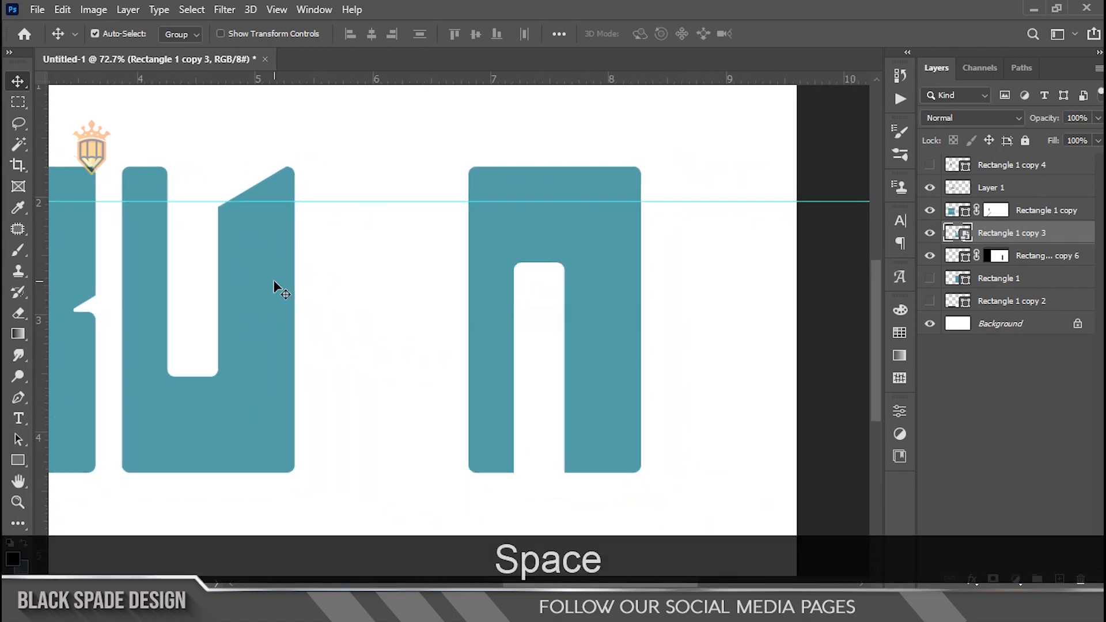
Step: Duplicate the flipped slotted block, Rectangle 1 copy 6, and nudge the duplicate slightly left
right_click(254, 333)
click(281, 339)
scroll(282, 339, up, 3)
right_click(703, 218)
click(728, 223)
key(ctrl+j)
key(Left)
key(Left)
key(Left)
key(Left)
key(Left)
key(Left)
key(Left)
key(Left)
key(Left)
key(Left)
key(Left)
key(Left)
key(Left)
key(Left)
key(Left)
key(Left)
key(Left)
key(Left)
key(Left)
key(Left)
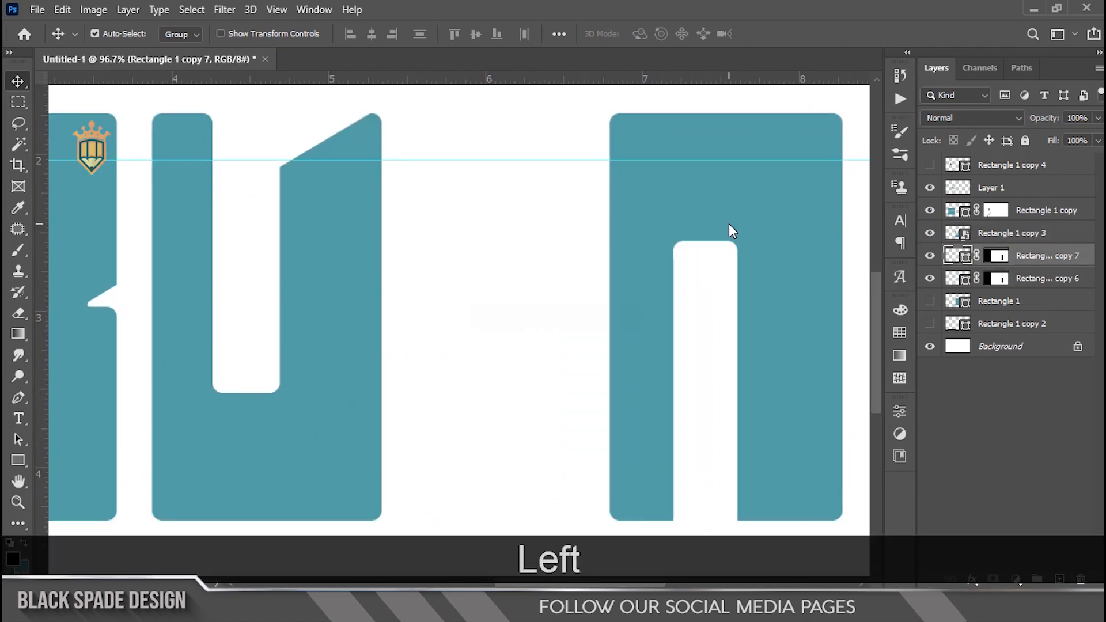
Step: Move the duplicate block next to the U-shaped letter and flip it vertically so its slot opens upward
key(ctrl+t)
drag(728, 223, 533, 227)
right_click(534, 227)
click(582, 520)
key(Return)
Step: Shift the rightmost slotted block further right and nudge the middle block right to space the letters apart
right_click(752, 210)
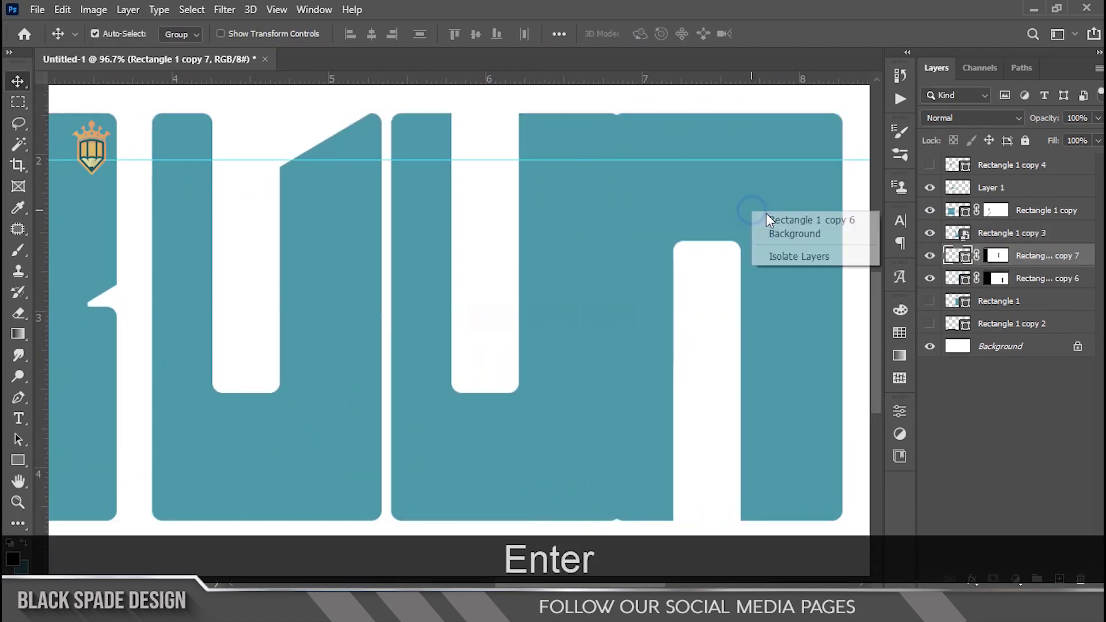
click(766, 219)
drag(682, 198, 712, 197)
click(599, 323)
key(Right)
key(Right)
Step: Cut a thin horizontal gap through the middle block's left arm at the slot's lower end on its layer mask
scroll(507, 398, up, 3)
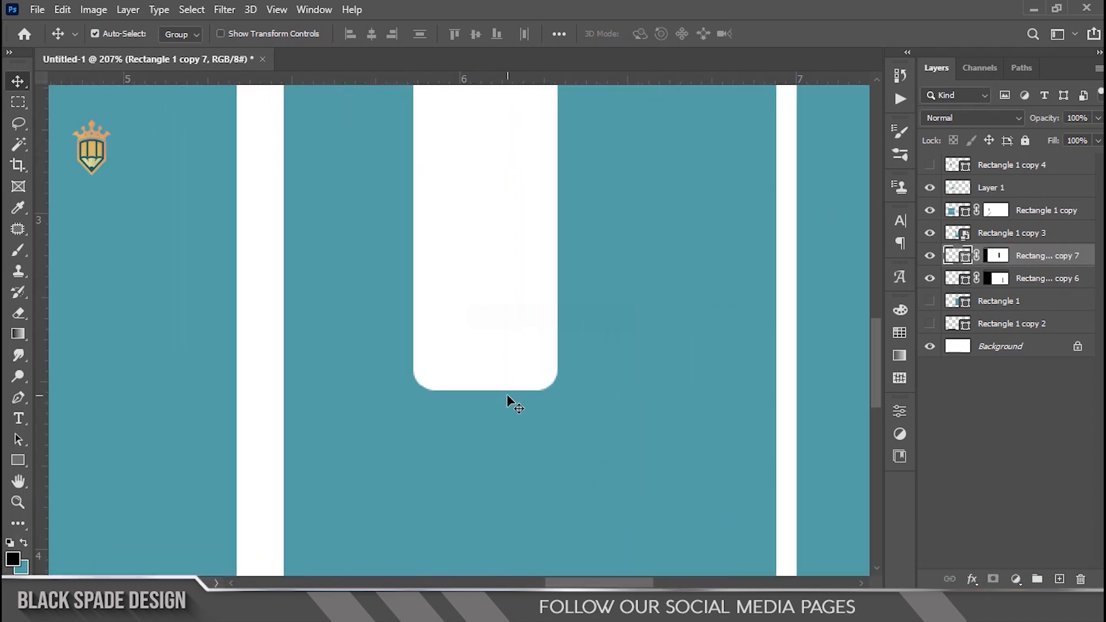
key(m)
scroll(228, 364, up, 1)
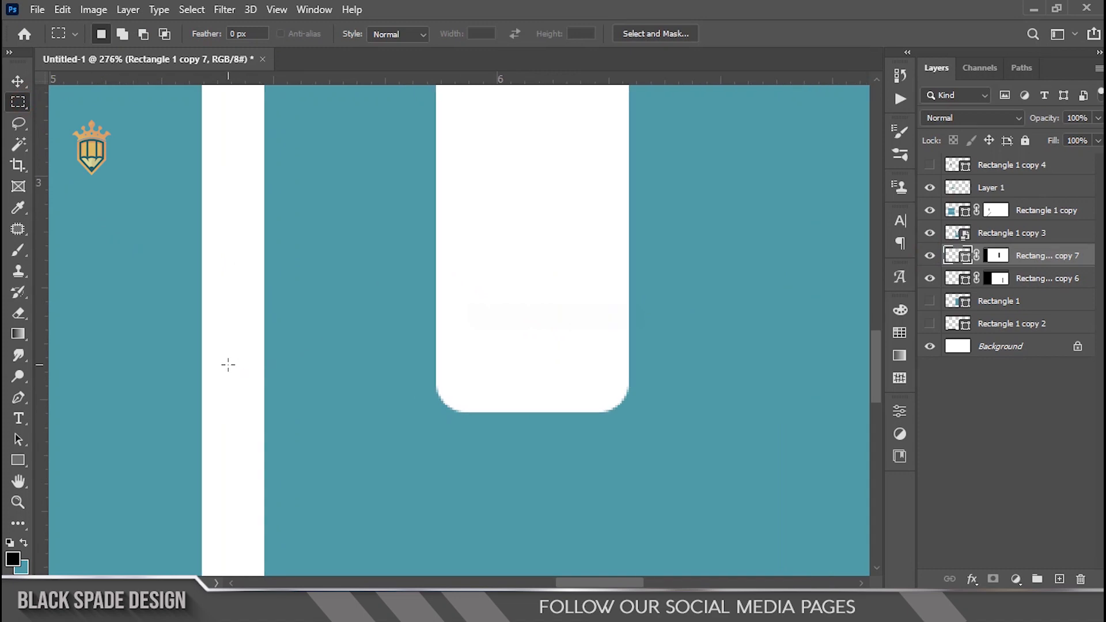
scroll(464, 378, up, 4)
drag(436, 370, 437, 418)
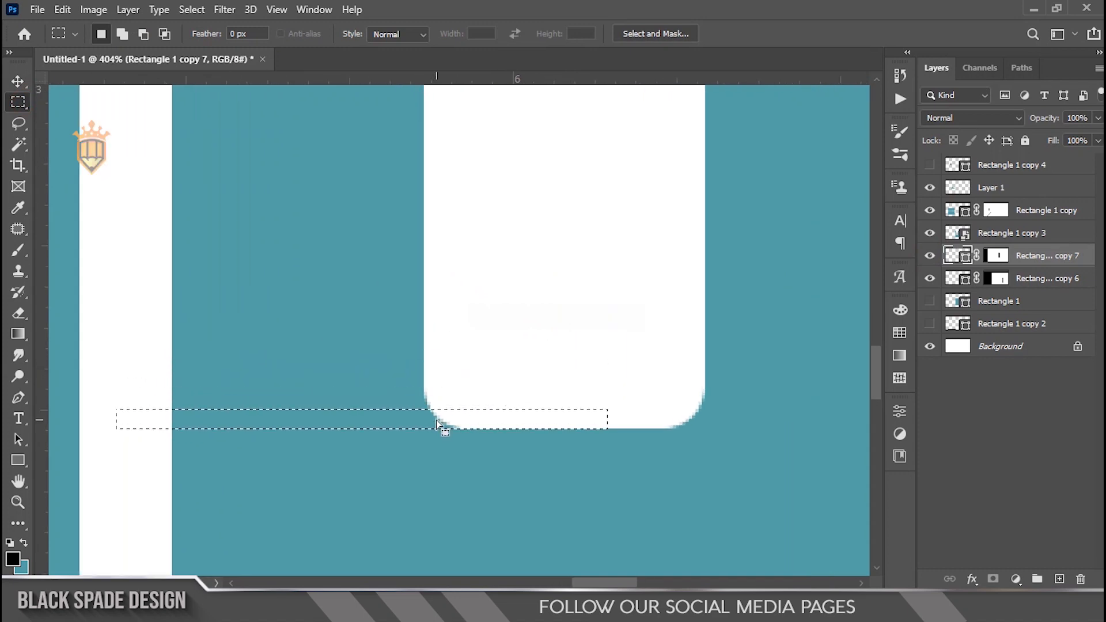
key(Delete)
click(530, 234)
click(998, 256)
key(Delete)
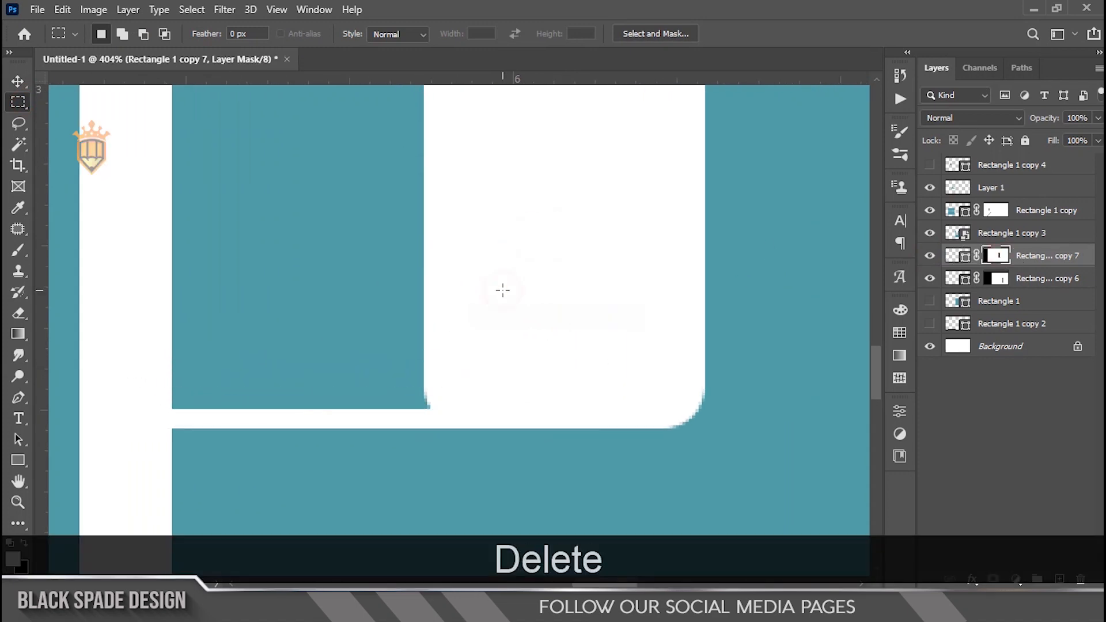
Step: Clear the leftover rounded sliver on the mask where the horizontal gap meets the middle block's slot
scroll(503, 291, down, 5)
key(space)
mouse_move(503, 290)
mouse_down()
mouse_move(515, 399)
mouse_move(524, 226)
mouse_up()
key(ctrl+z)
scroll(486, 399, up, 5)
key(Delete)
key(ctrl+d)
scroll(519, 407, down, 2)
key(Delete)
scroll(553, 323, down, 2)
key(space)
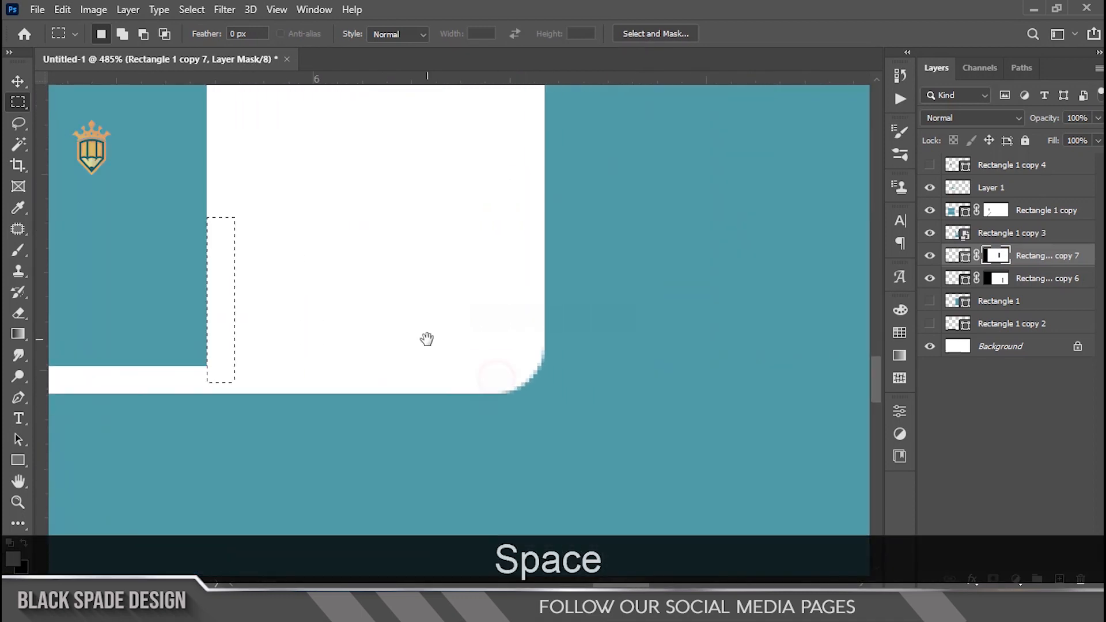
drag(404, 170, 482, 327)
key(Delete)
key(ctrl+d)
Step: Draw a black rectangle, 43 by 78 px, on the upper part of the middle block's left arm
scroll(268, 306, down, 6)
key(space)
scroll(319, 230, up, 5)
key(space)
drag(321, 231, 303, 321)
scroll(410, 259, down, 4)
key(v)
scroll(350, 252, up, 5)
key(space)
scroll(322, 254, up, 3)
key(u)
click(997, 238)
mouse_move(299, 226)
mouse_down()
mouse_move(363, 319)
mouse_move(370, 354)
mouse_up()
Step: Round all four corners of the small black rectangle to 0.03 in
scroll(343, 265, up, 7)
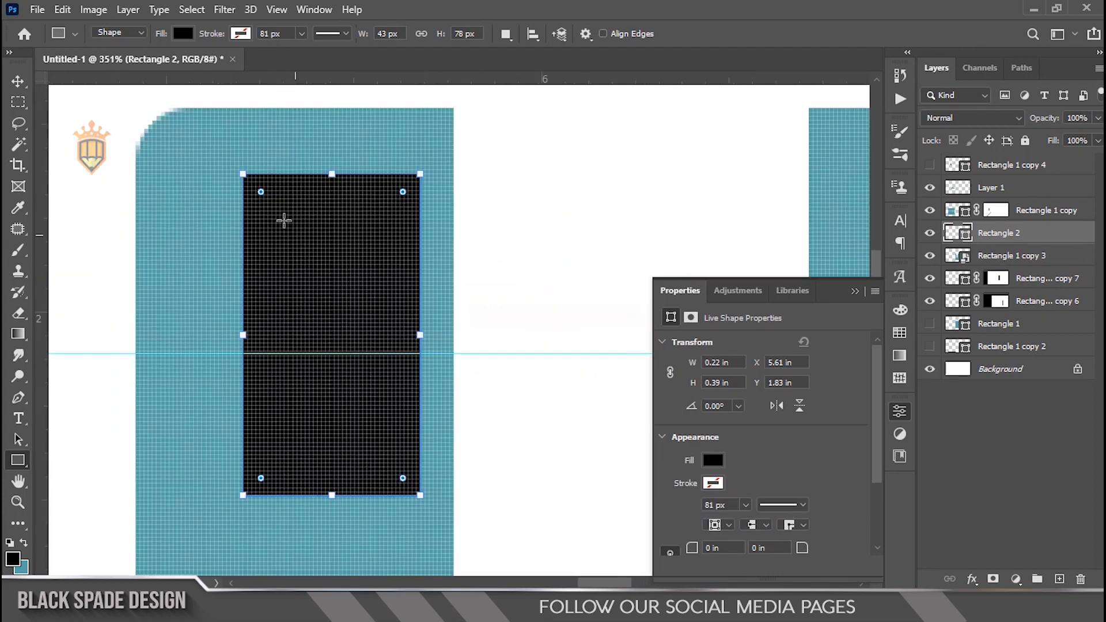
drag(239, 163, 252, 173)
scroll(320, 249, down, 6)
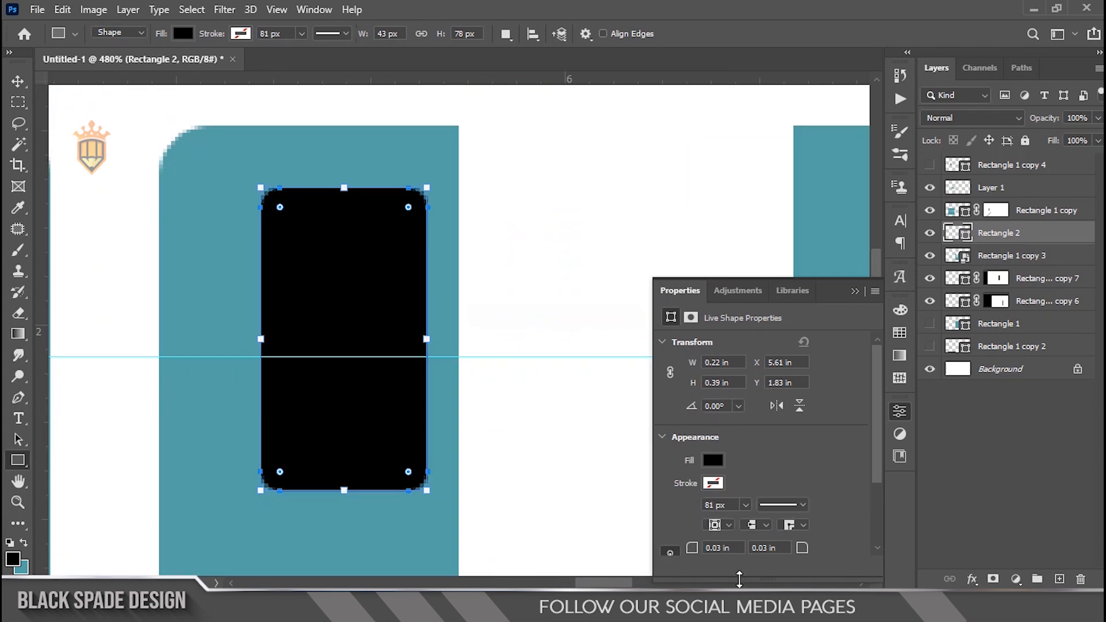
Step: Set the corner radius of the black rectangle on the middle block's left arm to 0.07 in
key(v)
key(BackSpace)
text(7)
key(Return)
Step: Enlarge the black rectangle to about 0.31 by 0.7 in and align it with the left arm's upper inner corner
scroll(345, 406, down, 3)
drag(408, 460, 407, 574)
drag(368, 446, 332, 446)
click(17, 81)
scroll(409, 353, up, 3)
mouse_move(407, 356)
mouse_down()
mouse_move(427, 316)
mouse_move(448, 346)
mouse_move(420, 330)
mouse_up()
scroll(442, 322, up, 6)
scroll(438, 331, down, 6)
scroll(438, 331, down, 4)
Step: Erase the square upper inner corner of the middle block's left arm on its layer mask, following the black rectangle's rounding
click(401, 503)
click(930, 279)
click(930, 279)
click(995, 279)
click(18, 124)
drag(458, 214, 480, 269)
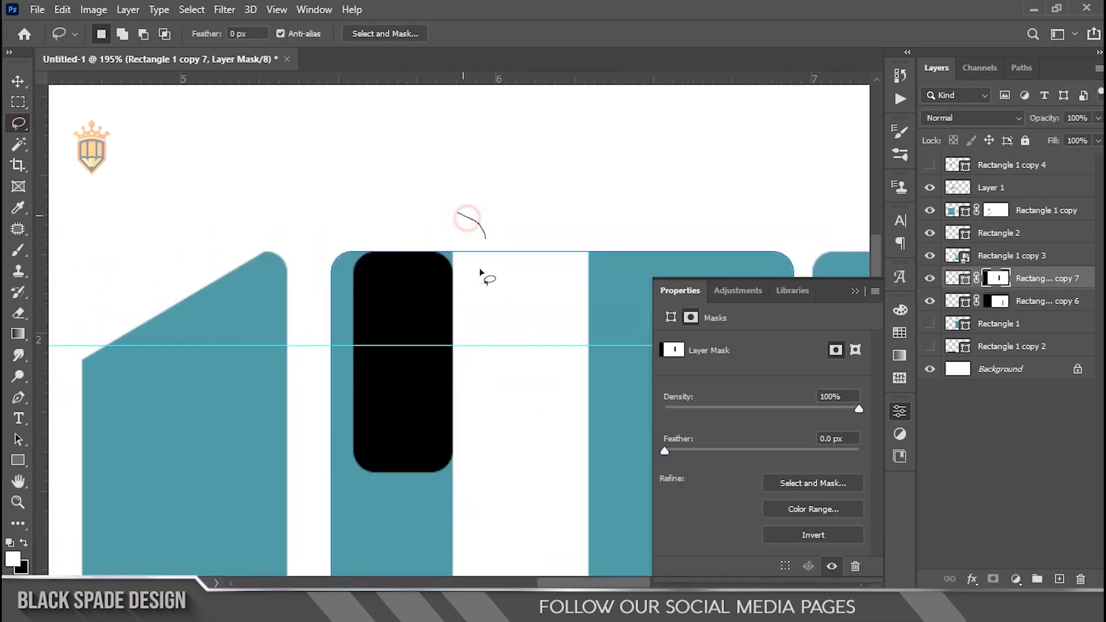
key(Delete)
Step: Duplicate the black rounded rectangle onto the middle block's right arm, flush with its top and inner edge
key(v)
scroll(217, 271, right, 3)
drag(217, 271, 419, 268)
scroll(434, 266, up, 10)
scroll(412, 279, up, 4)
drag(408, 369, 400, 368)
scroll(404, 366, down, 9)
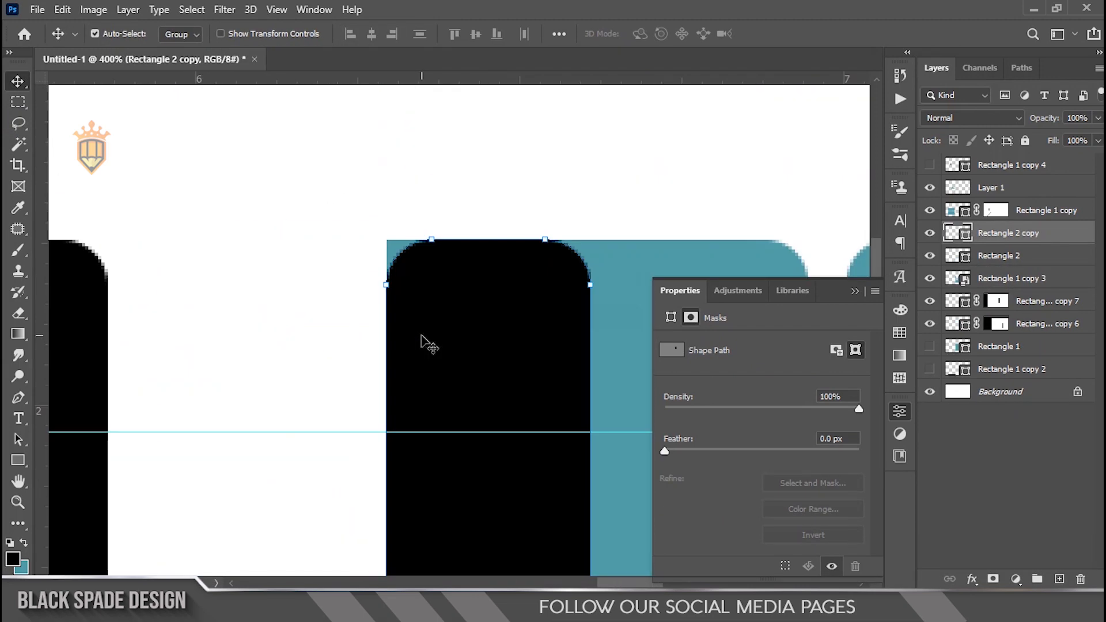
Step: Erase the square upper inner corner of the middle block's right arm on its layer mask
click(997, 301)
key(l)
mouse_move(296, 190)
mouse_down()
mouse_move(446, 268)
mouse_move(353, 230)
mouse_up()
key(Delete)
scroll(352, 229, down, 9)
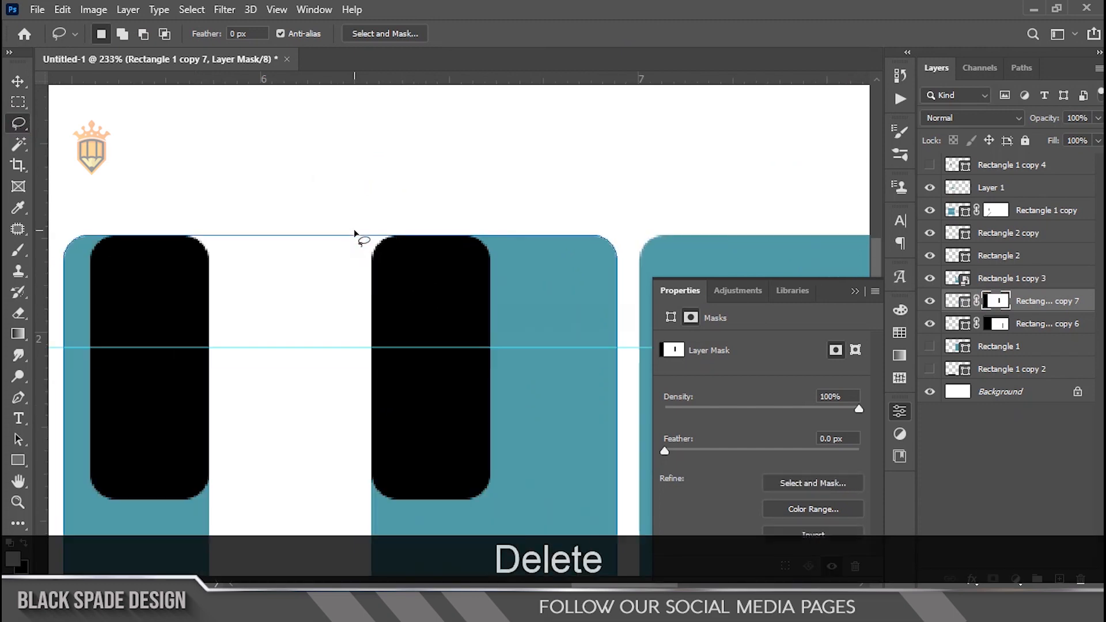
Step: Merge the two black rounded rectangles and recolour the merged shape with the blocks' teal
key(space)
key(v)
scroll(380, 291, down, 1)
click(940, 255)
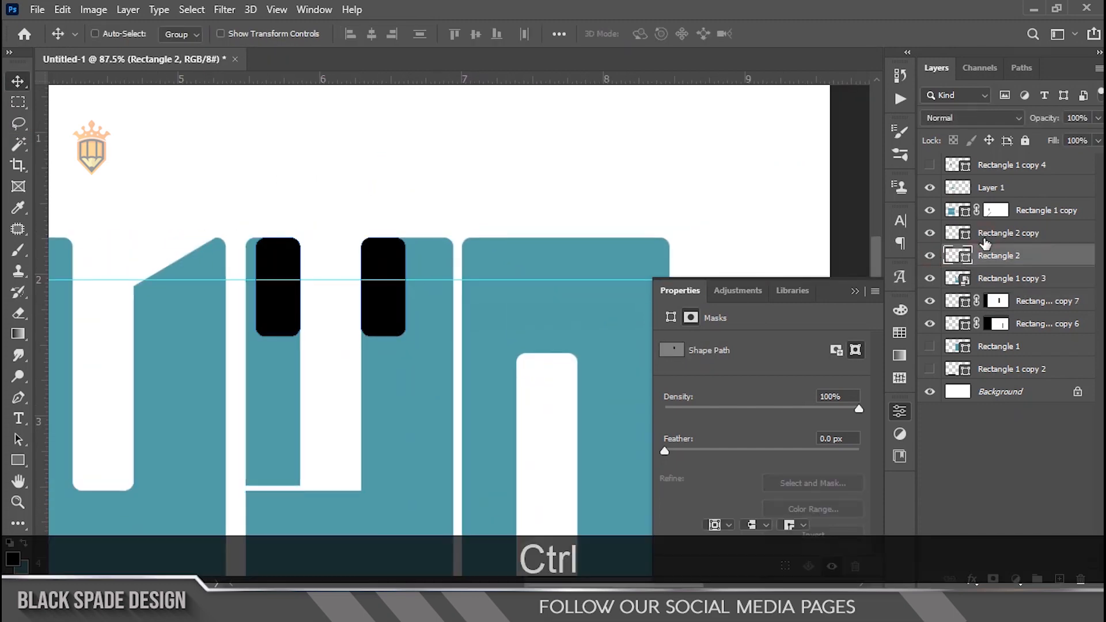
ctrl+click(938, 232)
key(ctrl+e)
double_click(959, 233)
click(582, 306)
click(1004, 294)
Step: Convert the merged rectangles and the middle block into one smart object
click(427, 404)
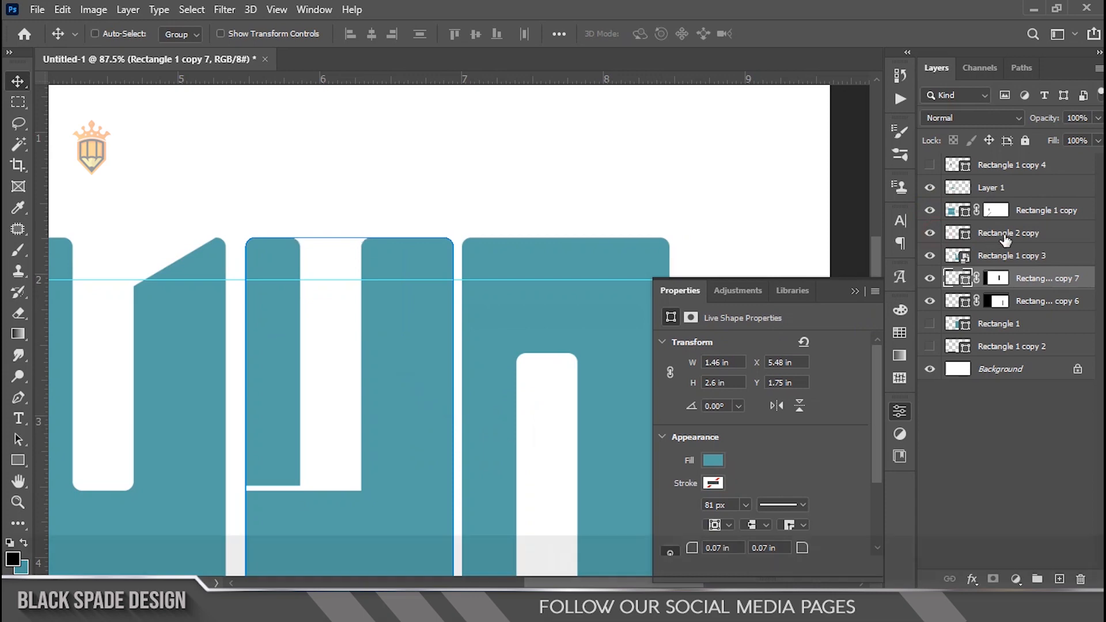
right_click(1000, 232)
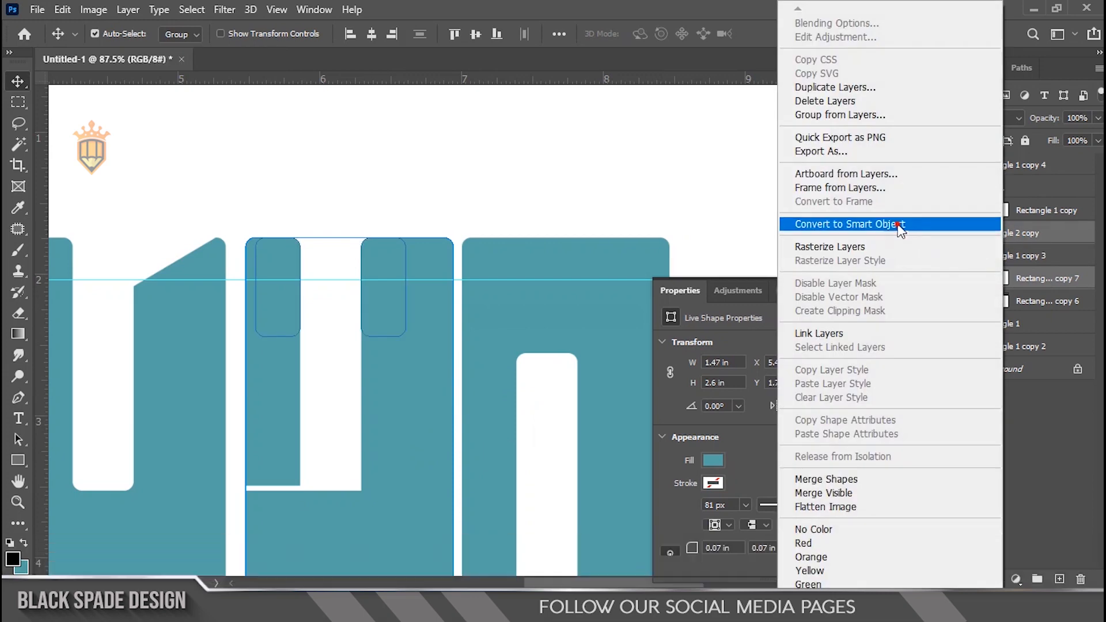
click(901, 225)
Step: Widen the middle block's slot on its mask up to the second black rectangle and trim the corner outside its rounding
drag(353, 111, 452, 506)
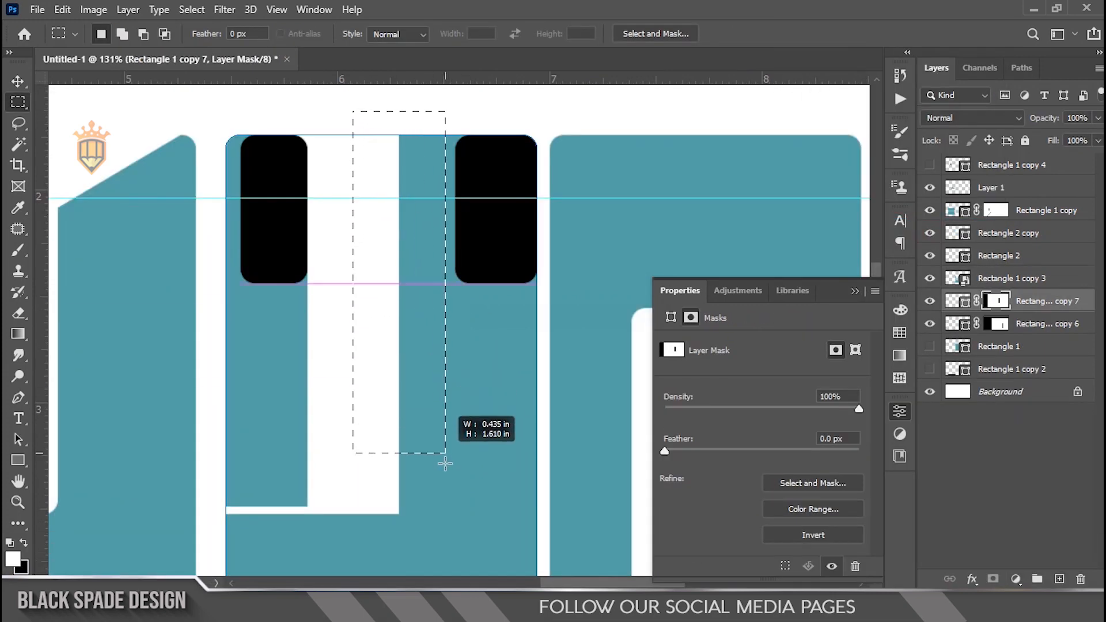
scroll(452, 247, up, 4)
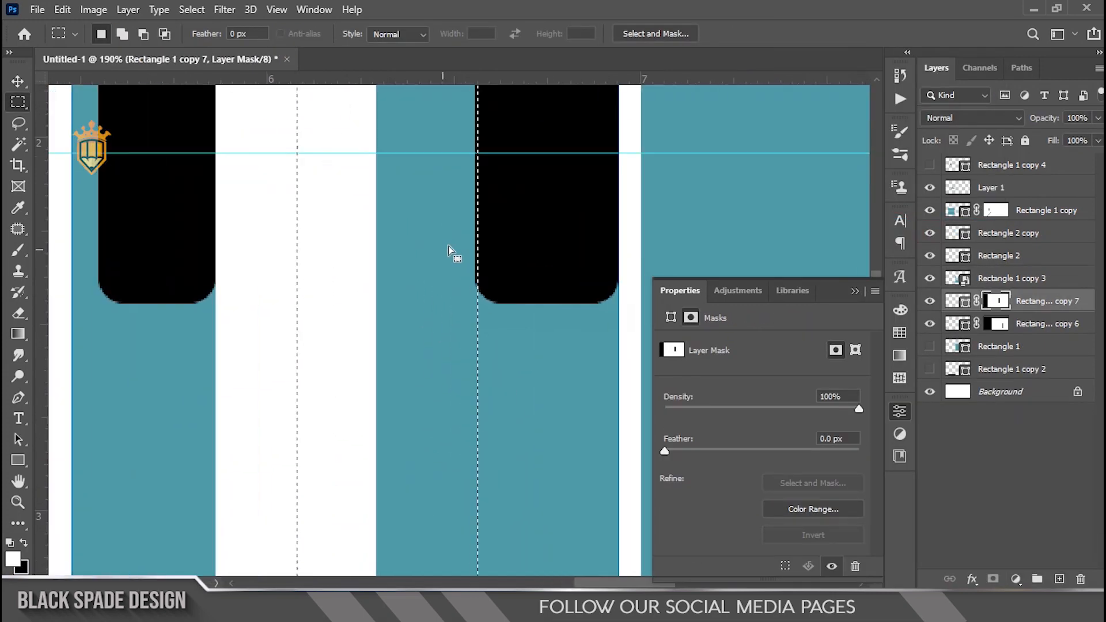
scroll(489, 252, down, 3)
scroll(409, 514, up, 3)
scroll(408, 452, down, 5)
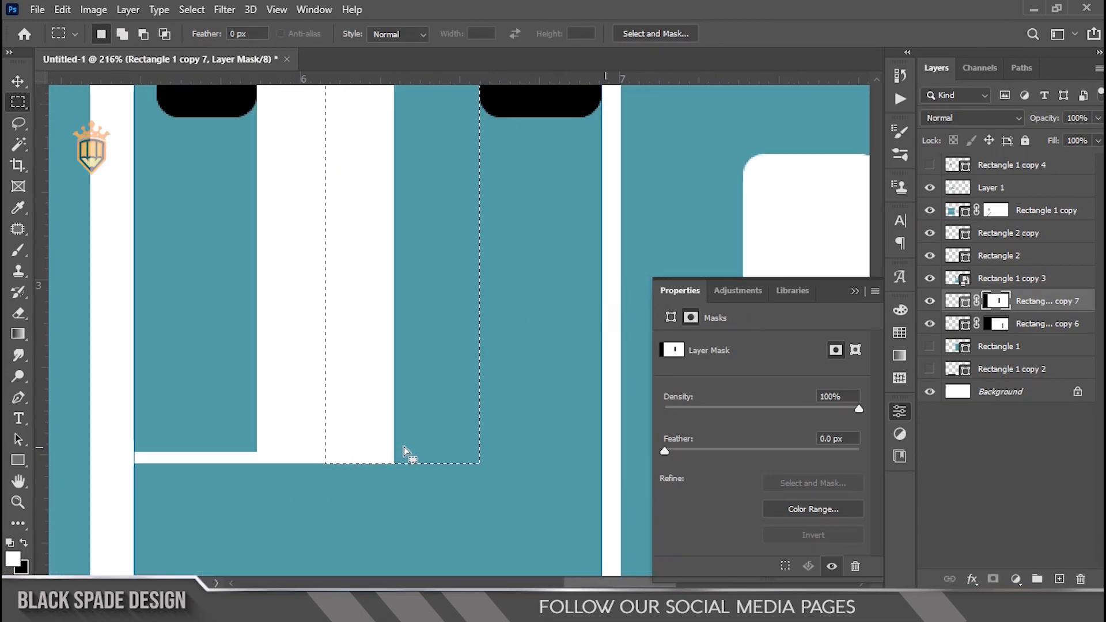
scroll(413, 452, up, 2)
key(Delete)
key(l)
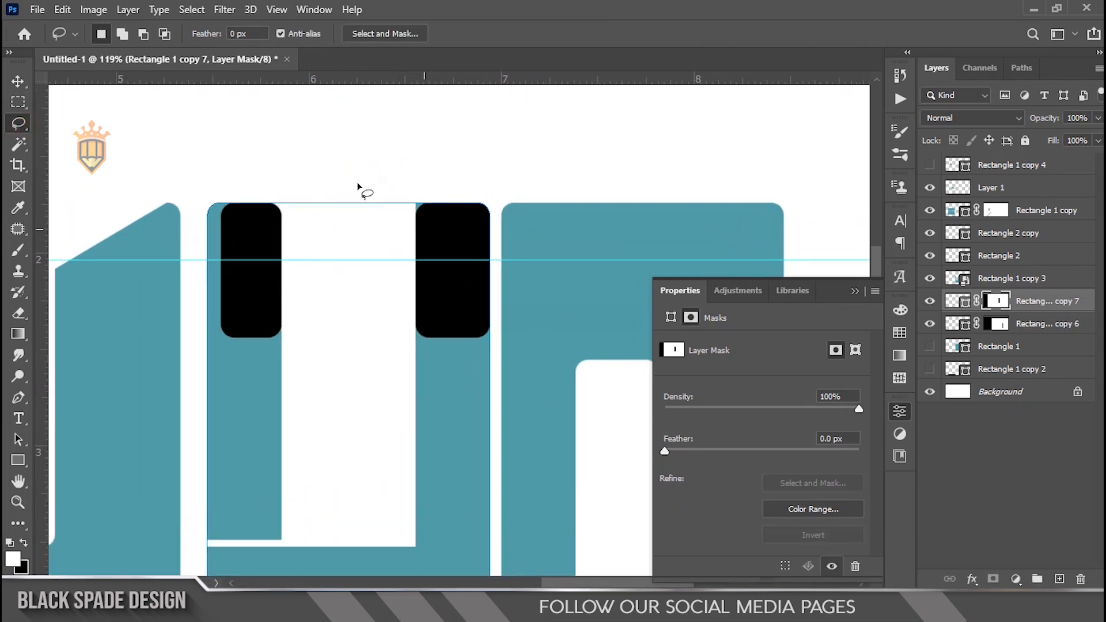
key(Delete)
Step: Merge the two black rounded rectangles into one shape and recolour it teal #54a1a7
key(v)
click(249, 250)
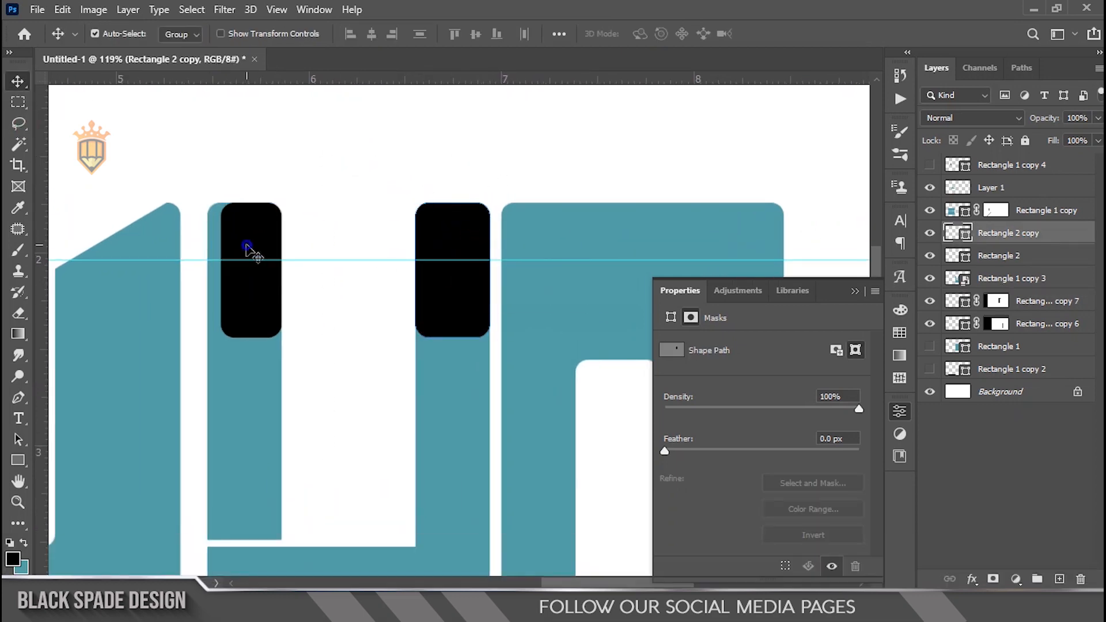
click(985, 255)
shift+click(985, 233)
key(ctrl+e)
double_click(958, 233)
click(662, 212)
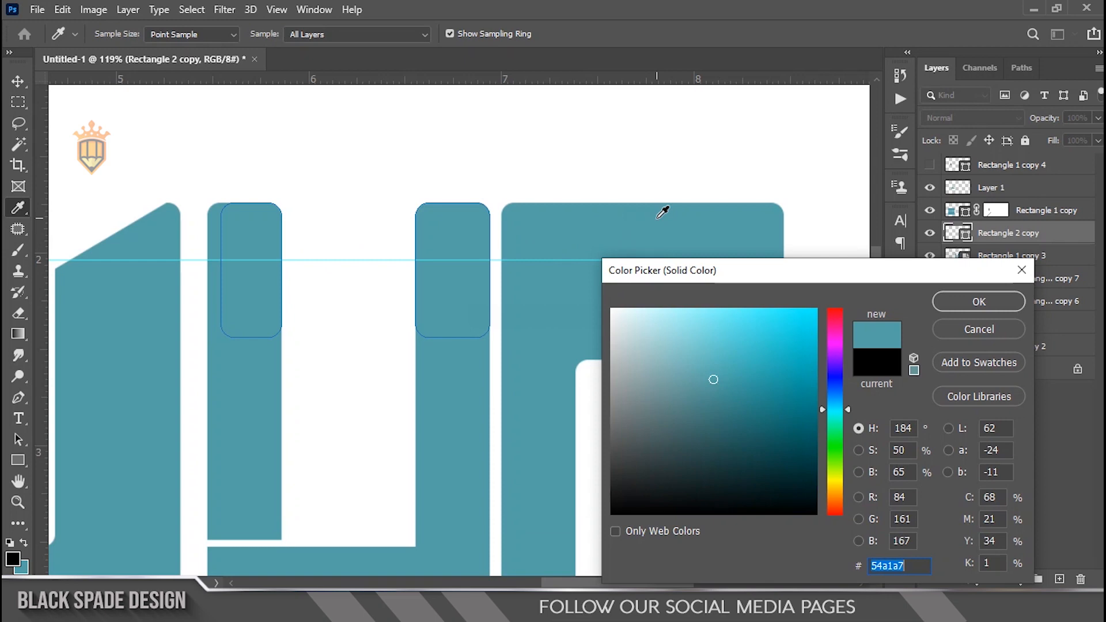
click(979, 301)
Step: Convert the middle block and the merged teal corner shapes into a single smart object
scroll(495, 389, down, 3)
scroll(488, 408, up, 3)
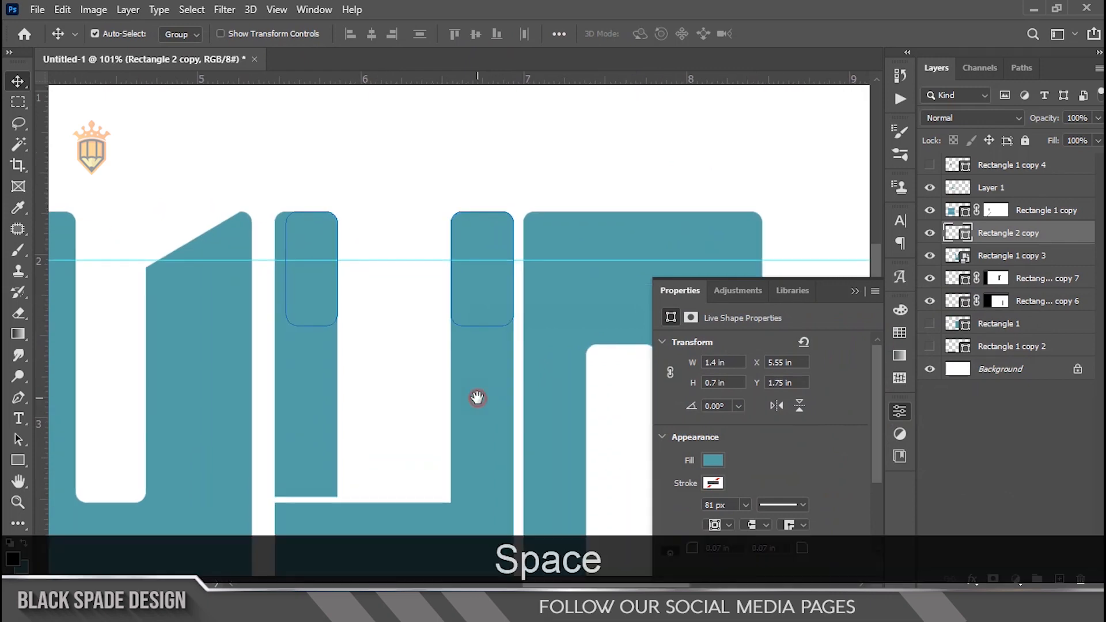
drag(479, 400, 488, 324)
right_click(487, 324)
click(518, 329)
ctrl+click(1021, 237)
right_click(1021, 237)
click(830, 174)
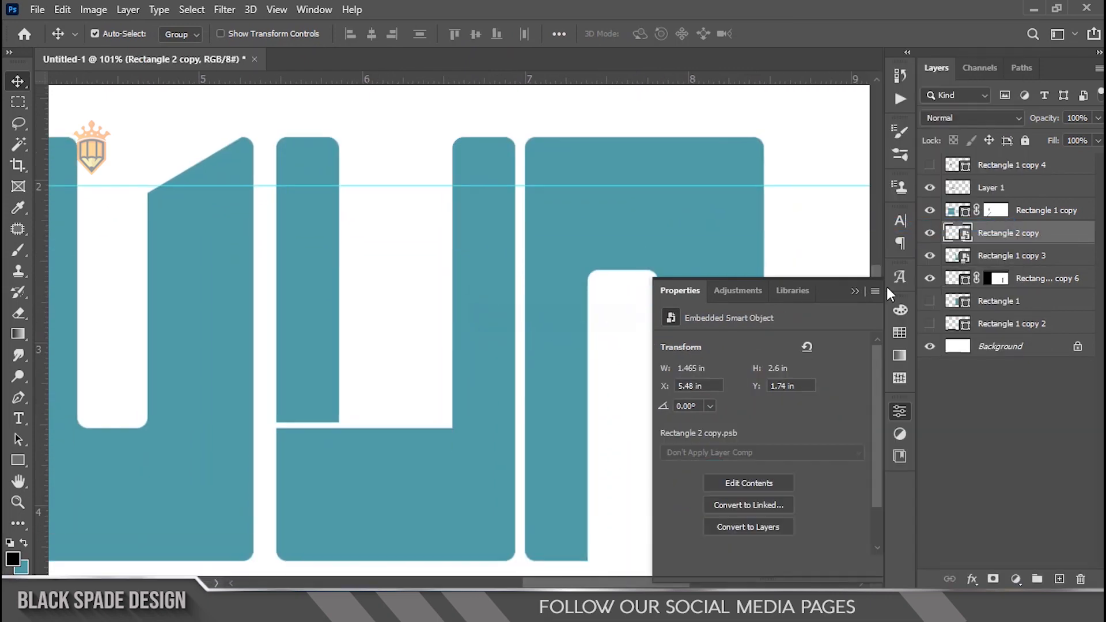
Step: Draw a 106 by 111 px rectangle over the lower right corner of the middle block's slot
scroll(439, 424, up, 1)
drag(439, 423, 433, 375)
scroll(443, 362, up, 2)
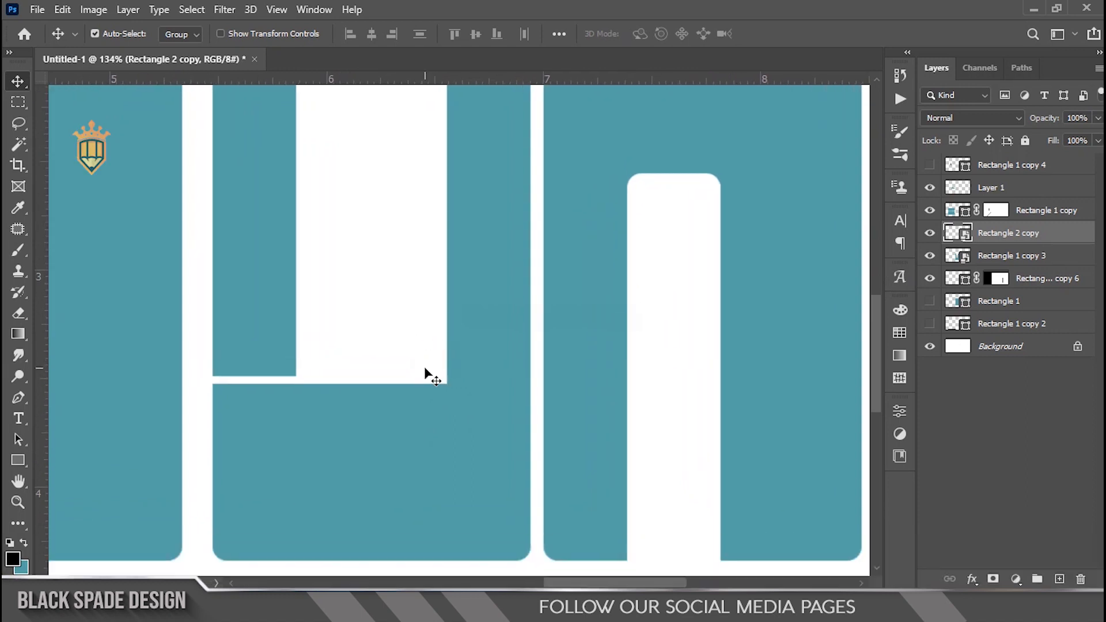
key(u)
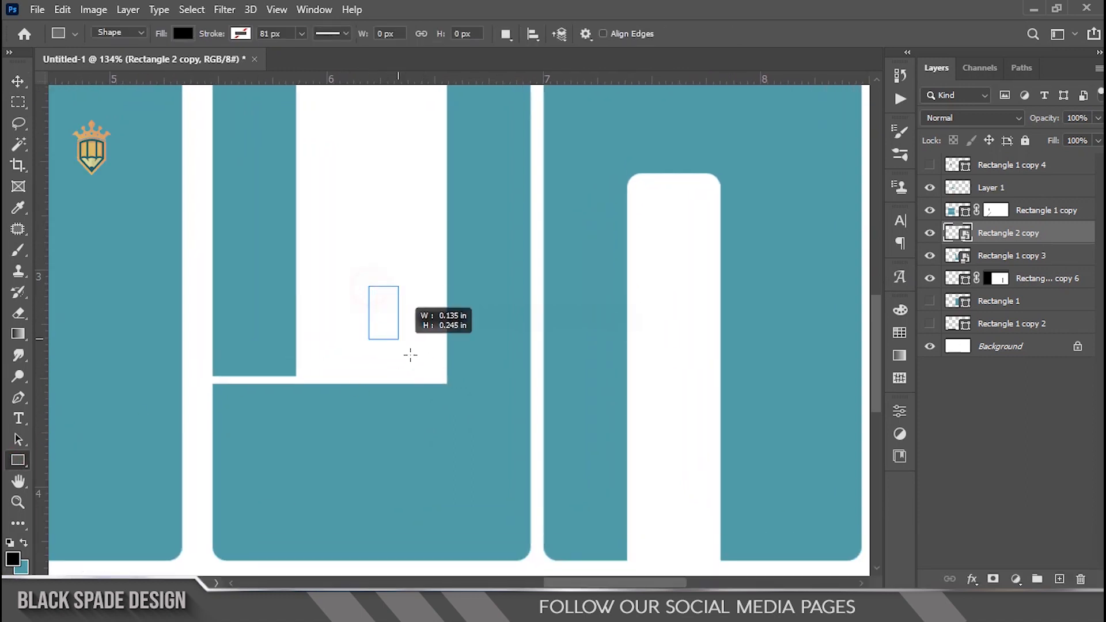
drag(411, 355, 484, 406)
Step: Give the new rectangle no fill and a teal stroke aligned to the outside
click(713, 461)
click(674, 344)
click(713, 483)
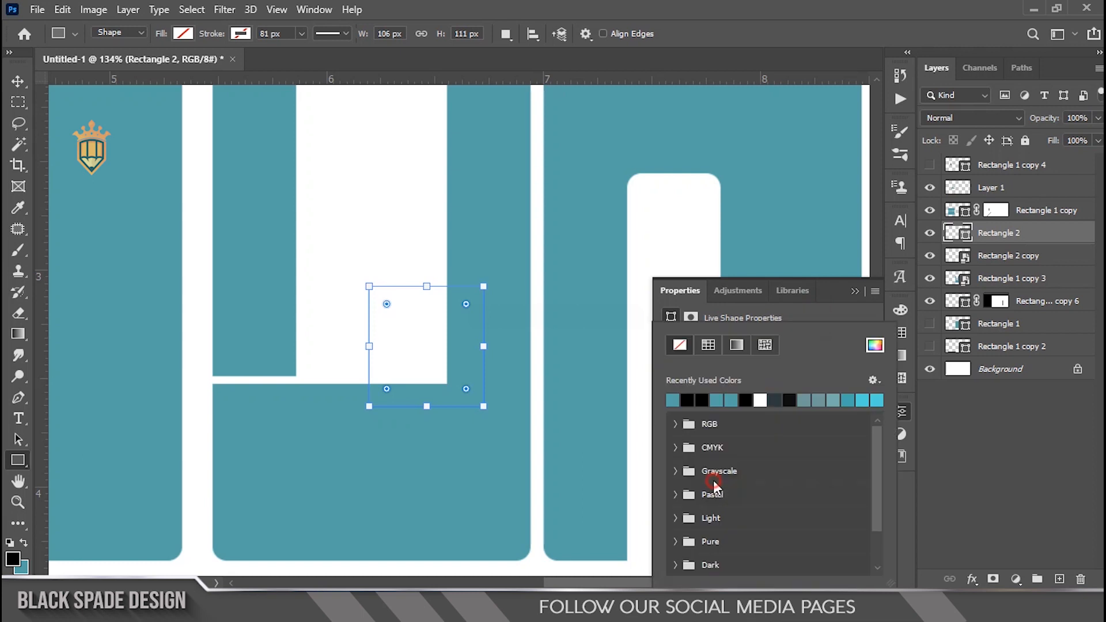
click(784, 392)
click(752, 486)
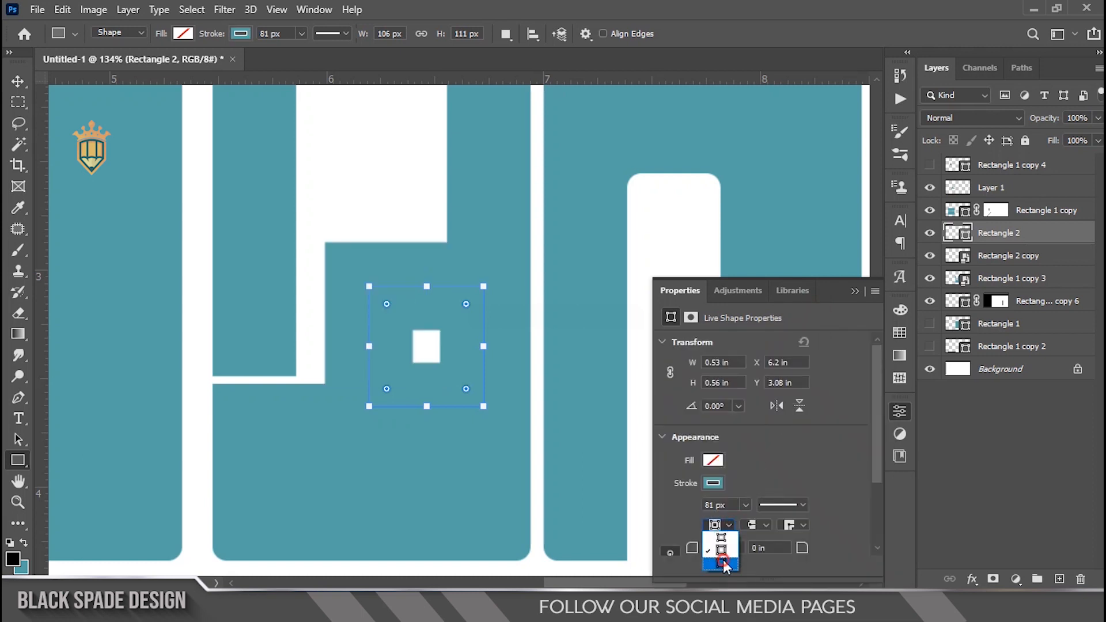
click(722, 562)
Step: Set the outlined rectangle's stroke to 10.70 px and its corner radius to 0.06 in, placing it at X 6.22 in
drag(745, 524, 722, 524)
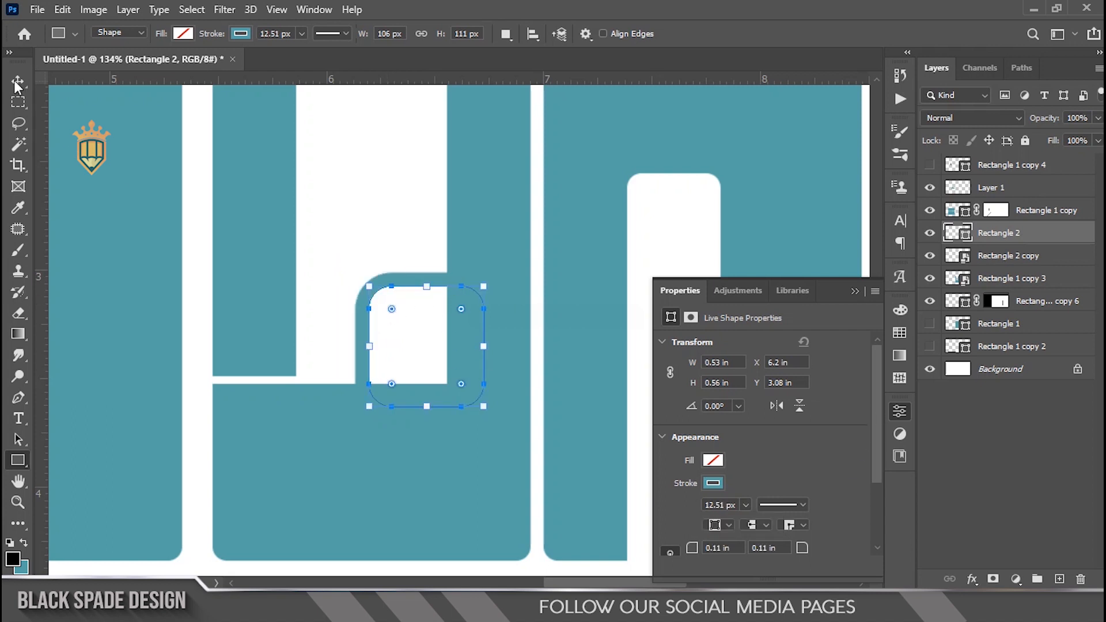
drag(745, 522, 746, 524)
key(v)
scroll(377, 351, up, 1)
drag(372, 352, 376, 343)
scroll(395, 328, up, 1)
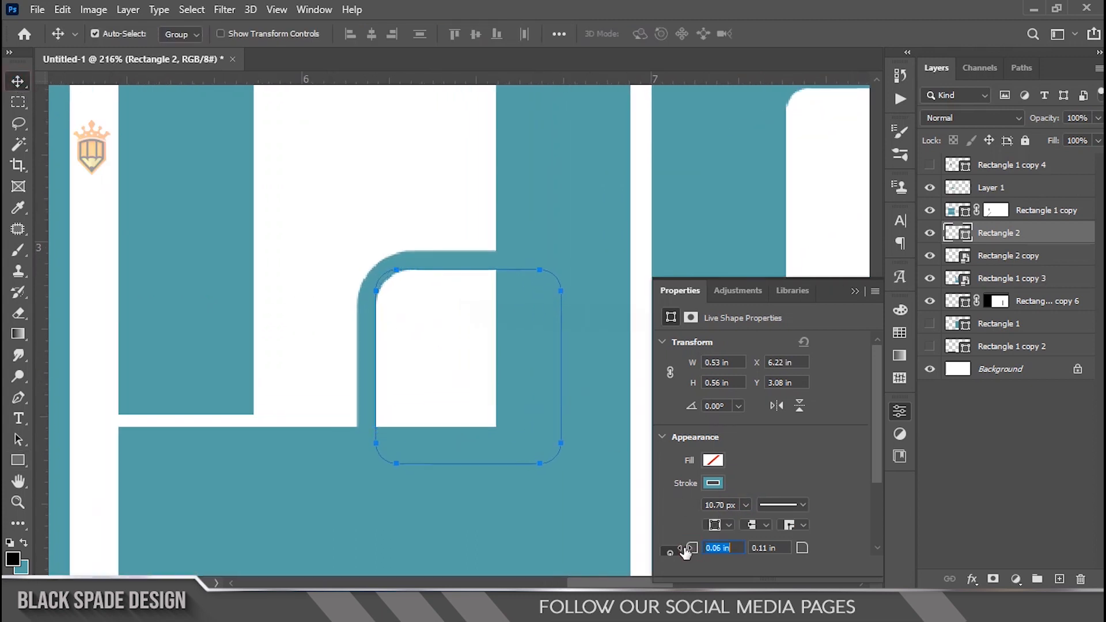
Step: Trace a thin curved crescent path with the Pen tool from inside the small outline onto the middle block's right arm
click(1026, 210)
click(1014, 256)
scroll(447, 390, down, 1)
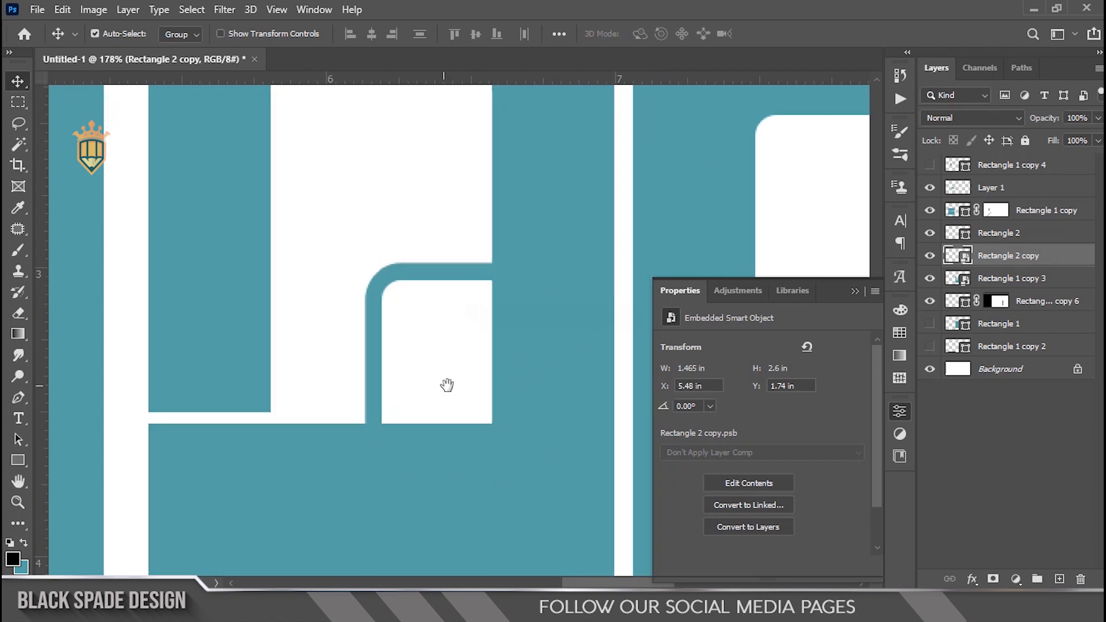
key(space)
drag(447, 390, 359, 395)
key(p)
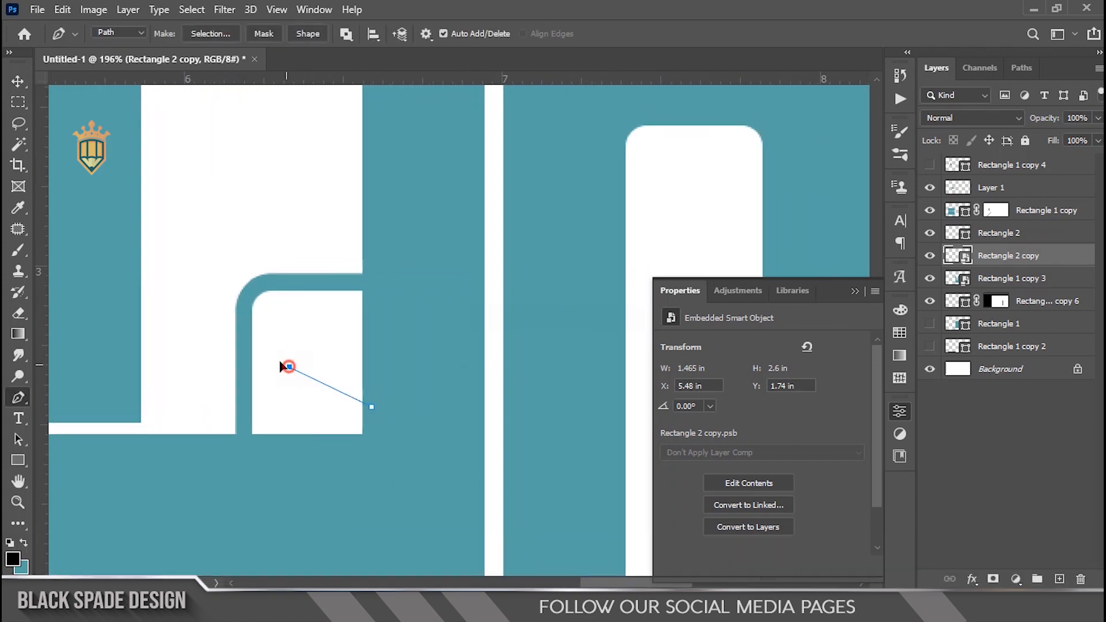
drag(255, 327, 254, 324)
alt+click(289, 367)
drag(376, 421, 431, 409)
click(372, 408)
Step: Turn the crescent path into a selection and fill it with teal on a new layer
right_click(368, 420)
click(403, 120)
click(639, 146)
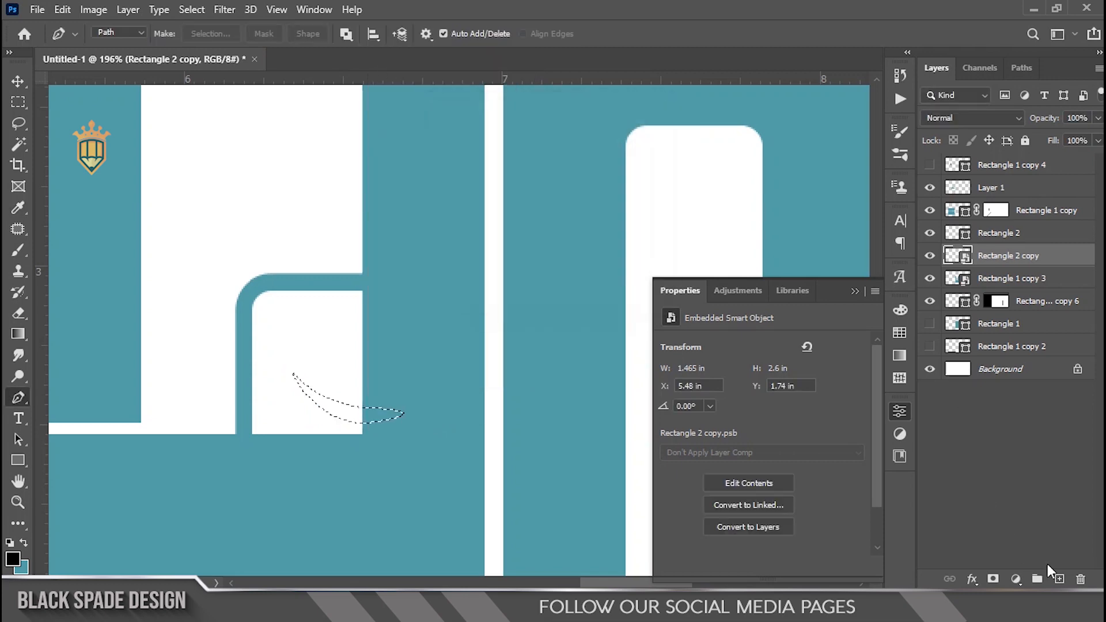
click(1059, 579)
key(ctrl+BackSpace)
key(v)
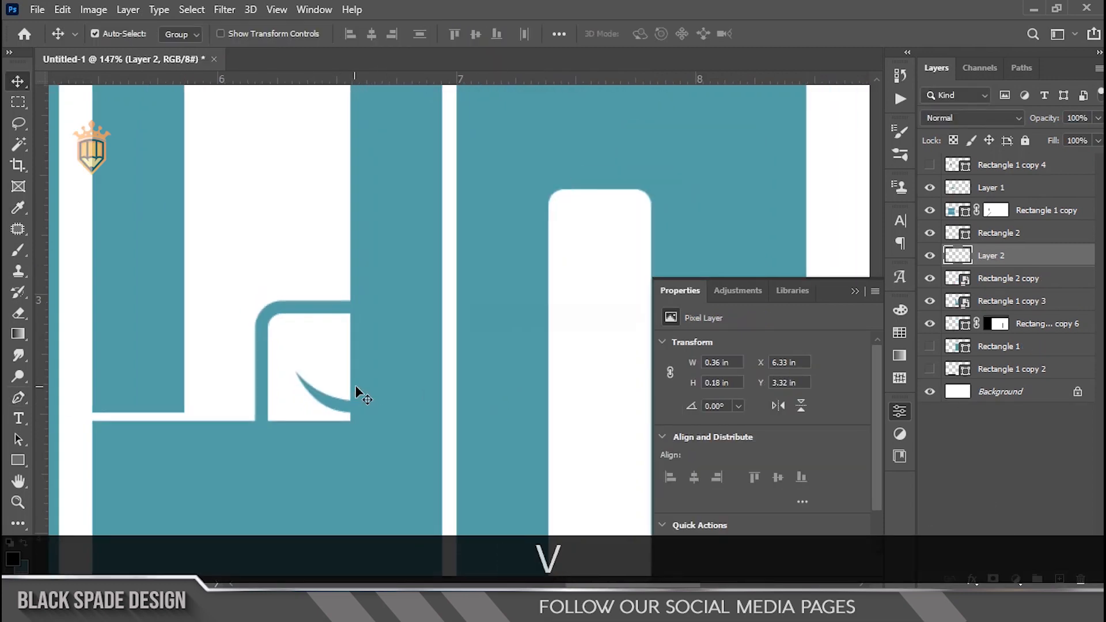
Step: Enlarge the teal crescent slightly and move it up and left inside the rounded outline
key(ctrl+t)
drag(388, 366, 408, 368)
drag(352, 405, 344, 391)
key(Return)
Step: Move the outlined rectangle and the crescent together slightly up and left
click(334, 280)
ctrl+click(957, 257)
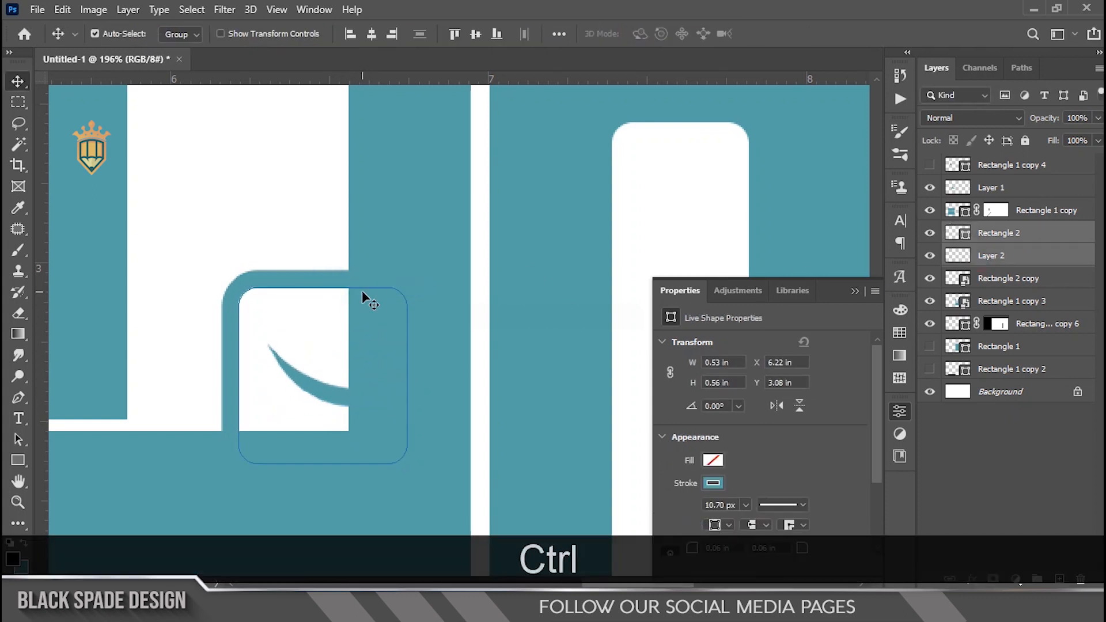
scroll(362, 290, down, 1)
key(ctrl+t)
drag(318, 292, 301, 282)
key(Return)
Step: Enlarge the crescent inside the rounded outline to 0.5 by 0.24 in
click(345, 361)
key(ctrl+t)
drag(374, 329, 402, 340)
key(Return)
scroll(362, 313, down, 5)
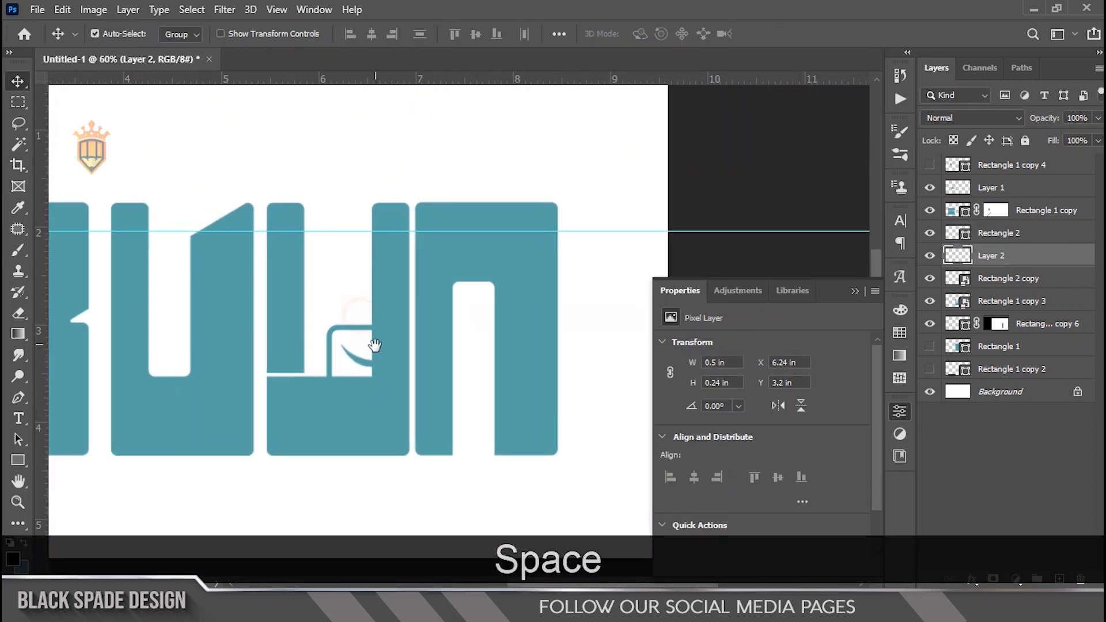
Step: Scale down the outlined rectangle and crescent together and adjust their fit in the slot's lower right corner
scroll(588, 398, up, 1)
drag(589, 398, 461, 402)
ctrl+click(992, 236)
key(ctrl+t)
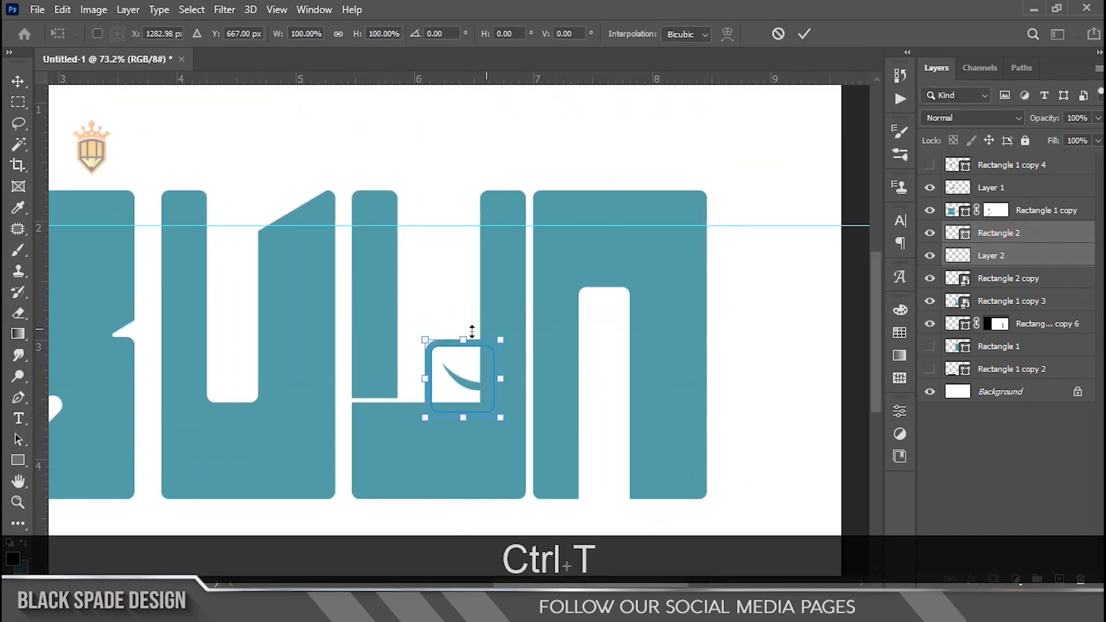
drag(424, 342, 434, 348)
key(Return)
scroll(513, 444, up, 2)
drag(513, 444, 488, 254)
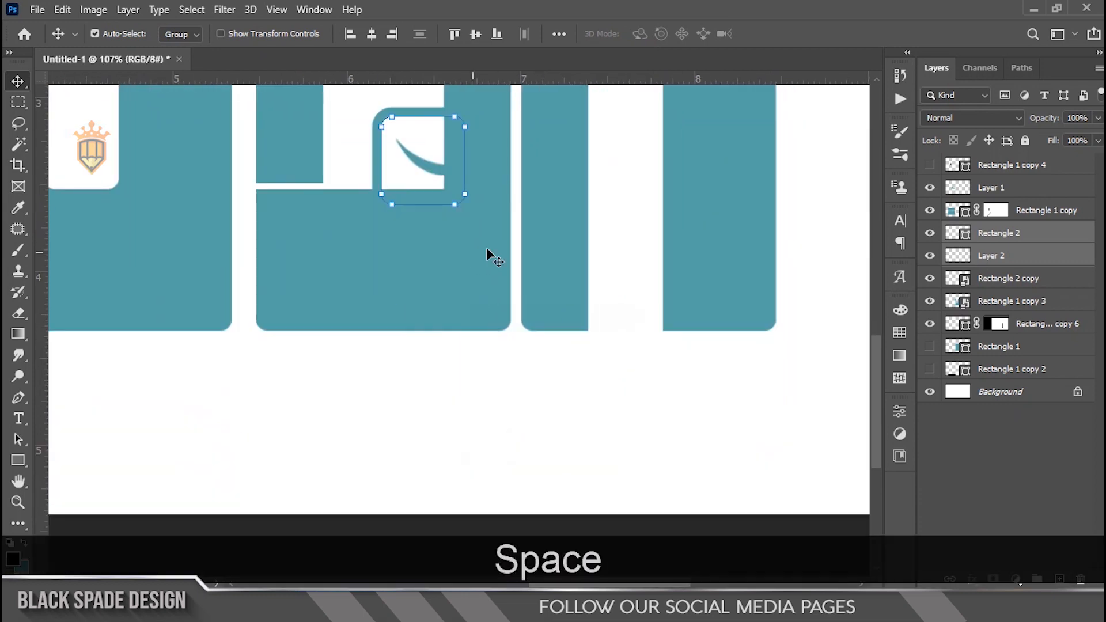
key(ctrl+t)
drag(471, 171, 492, 191)
key(Return)
Step: Select a small triangle at the middle block's lower right corner with the Polygonal Lasso and fill it teal as a pointed tail
scroll(506, 358, up, 3)
key(l)
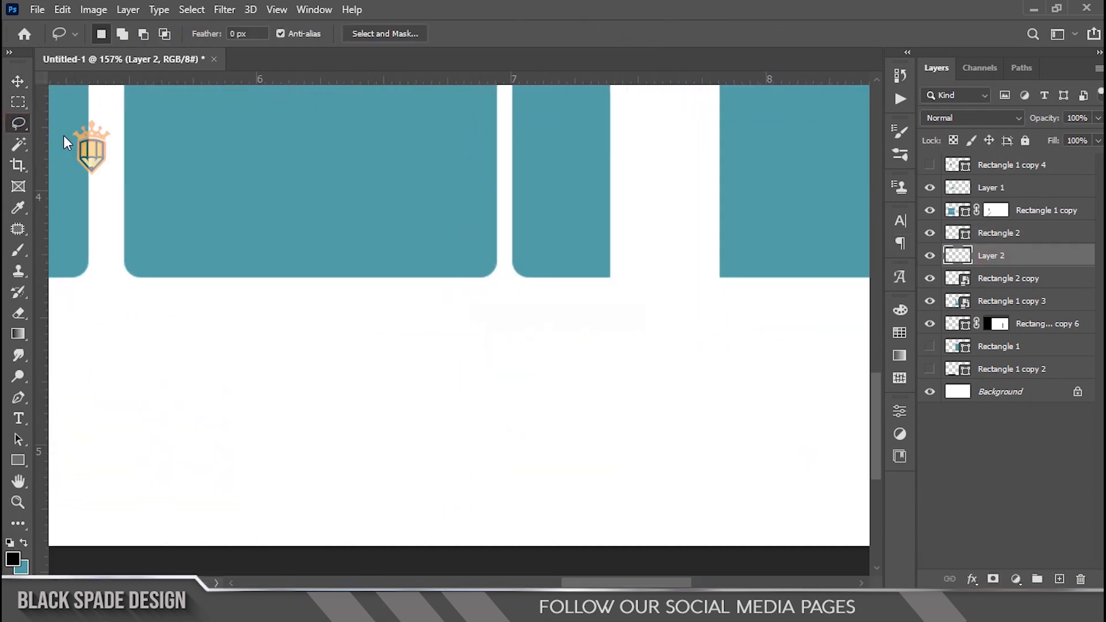
scroll(648, 397, up, 2)
key(shift+l)
click(464, 190)
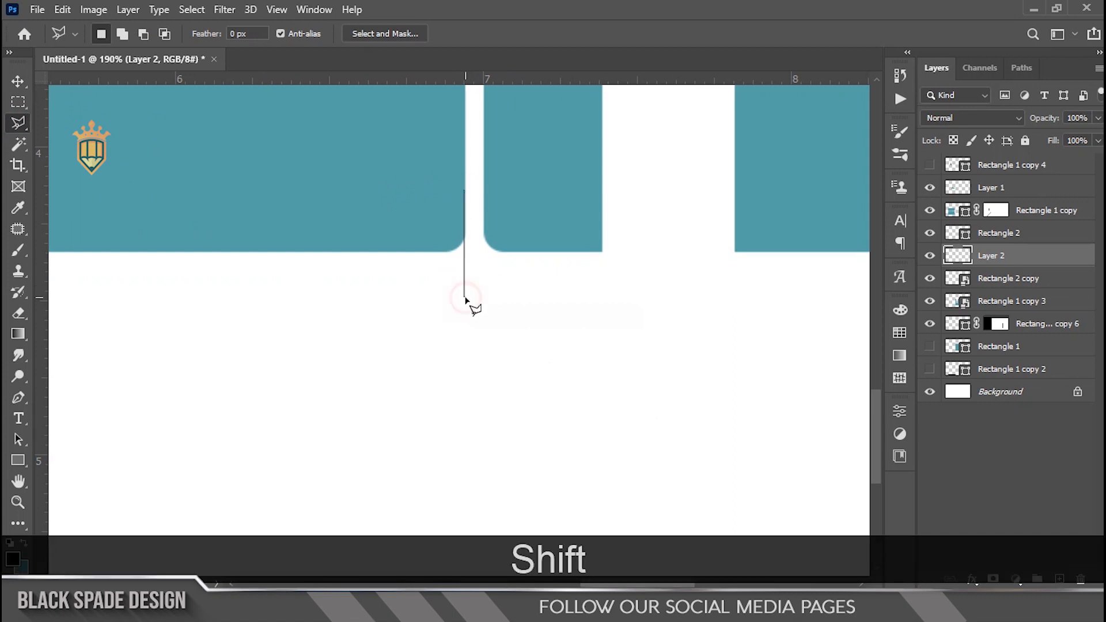
click(418, 239)
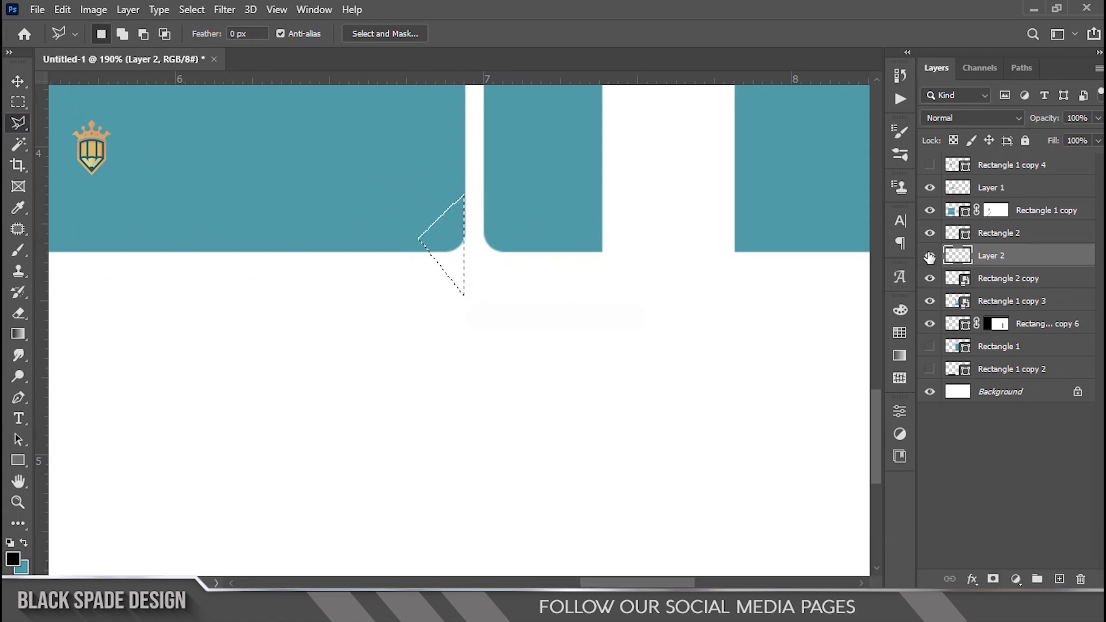
mouse_move(424, 286)
mouse_down()
mouse_move(366, 228)
mouse_move(447, 323)
mouse_up()
drag(369, 266, 525, 304)
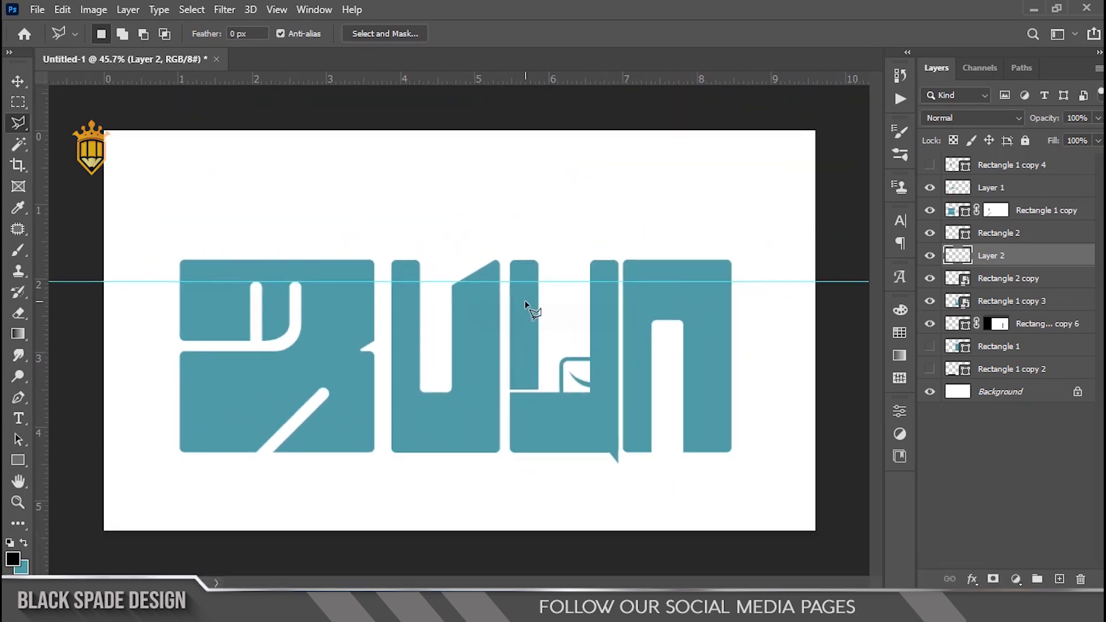
scroll(603, 362, up, 1)
scroll(476, 365, down, 3)
key(v)
scroll(612, 387, up, 3)
scroll(551, 344, up, 1)
scroll(542, 344, down, 5)
drag(143, 252, 641, 408)
Step: Combine the Layer 1 and Rectangle 1 copy layers into one smart object
right_click(382, 373)
click(421, 382)
scroll(438, 375, up, 3)
click(929, 211)
click(930, 211)
right_click(355, 347)
click(373, 355)
ctrl+click(1031, 213)
right_click(1032, 213)
click(935, 224)
click(930, 189)
scroll(267, 357, up, 6)
drag(267, 350, 303, 355)
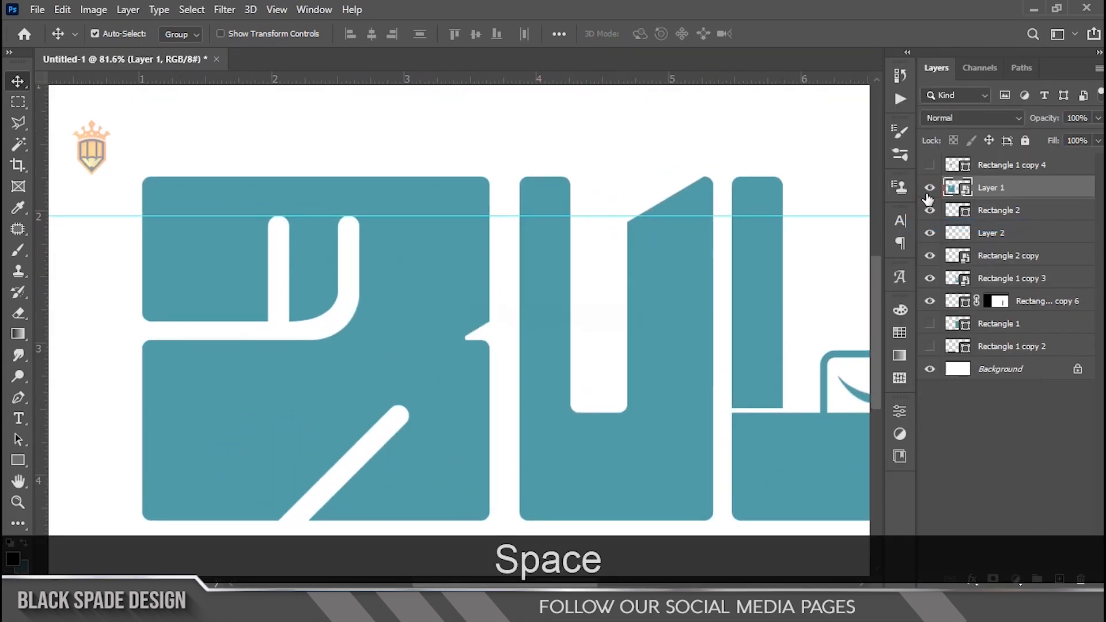
Step: Combine the Rectangle 2, Layer 2 and Rectangle 2 copy layers into one smart object
click(927, 193)
click(927, 193)
scroll(690, 327, down, 5)
right_click(579, 437)
click(585, 445)
click(927, 258)
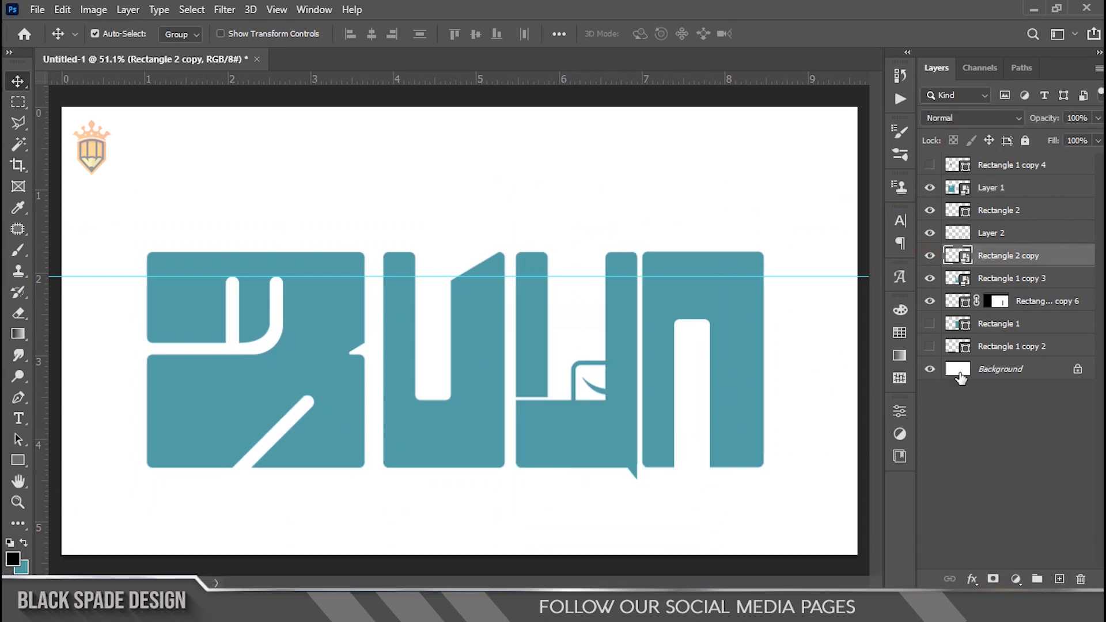
ctrl+click(988, 233)
ctrl+click(991, 210)
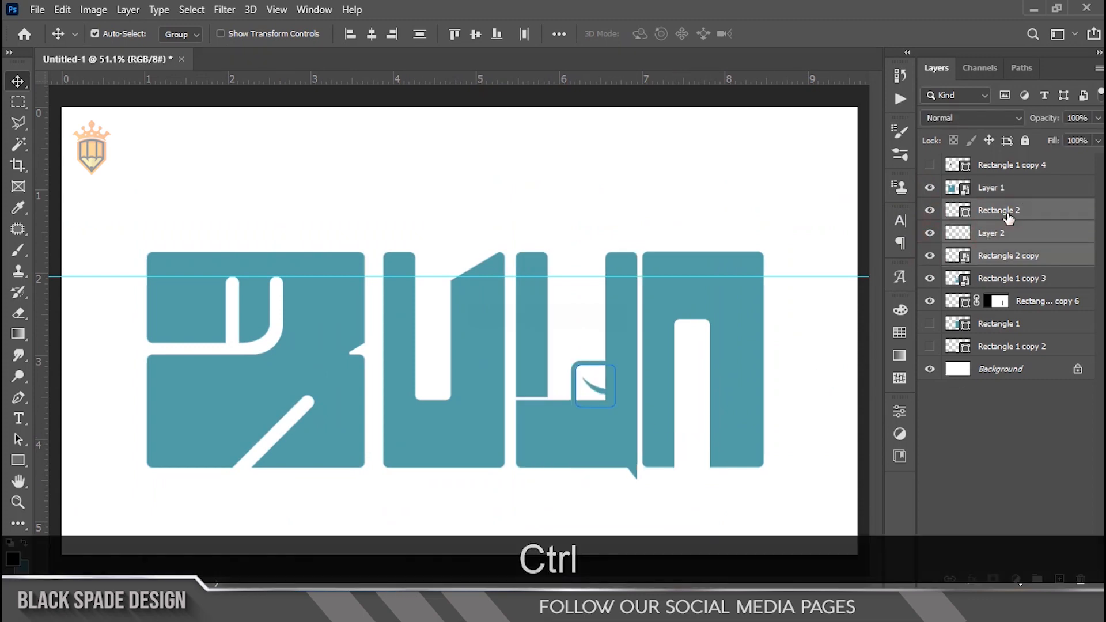
right_click(1005, 211)
click(899, 224)
Step: Shift all finished lettering blocks together to the left to free space on the canvas's right side
scroll(611, 279, down, 3)
drag(611, 300, 347, 392)
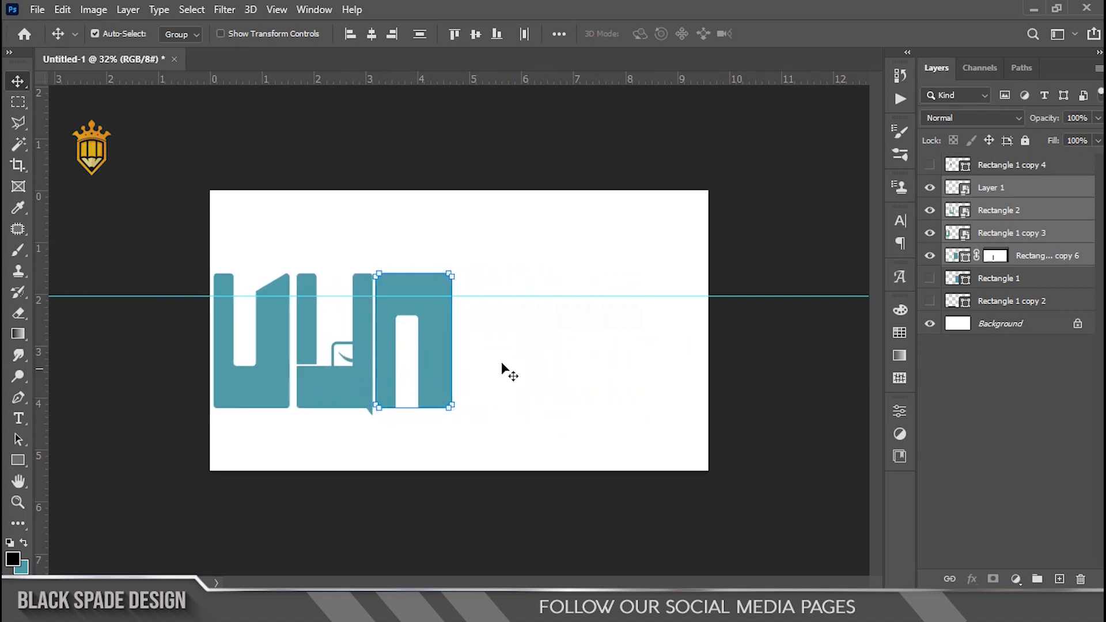
click(501, 364)
Step: Show Rectangle 1, place it right of the arched block, and widen a copy of it to about 3.2 in
scroll(466, 377, up, 3)
click(930, 279)
click(1000, 279)
drag(480, 363, 566, 353)
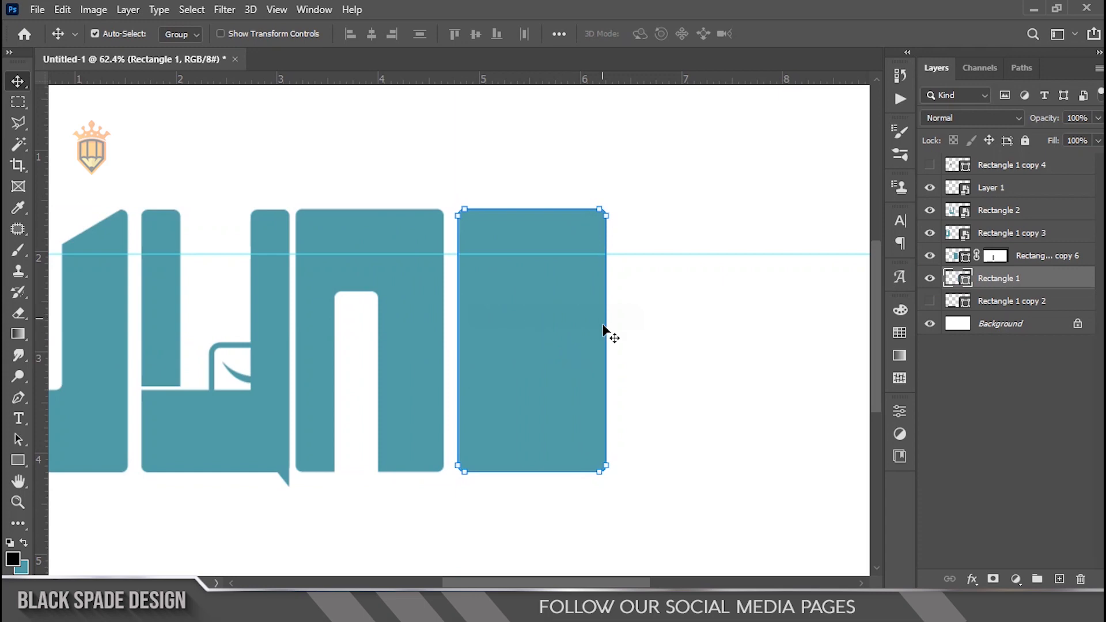
key(ctrl+t)
scroll(603, 330, down, 1)
drag(644, 349, 738, 346)
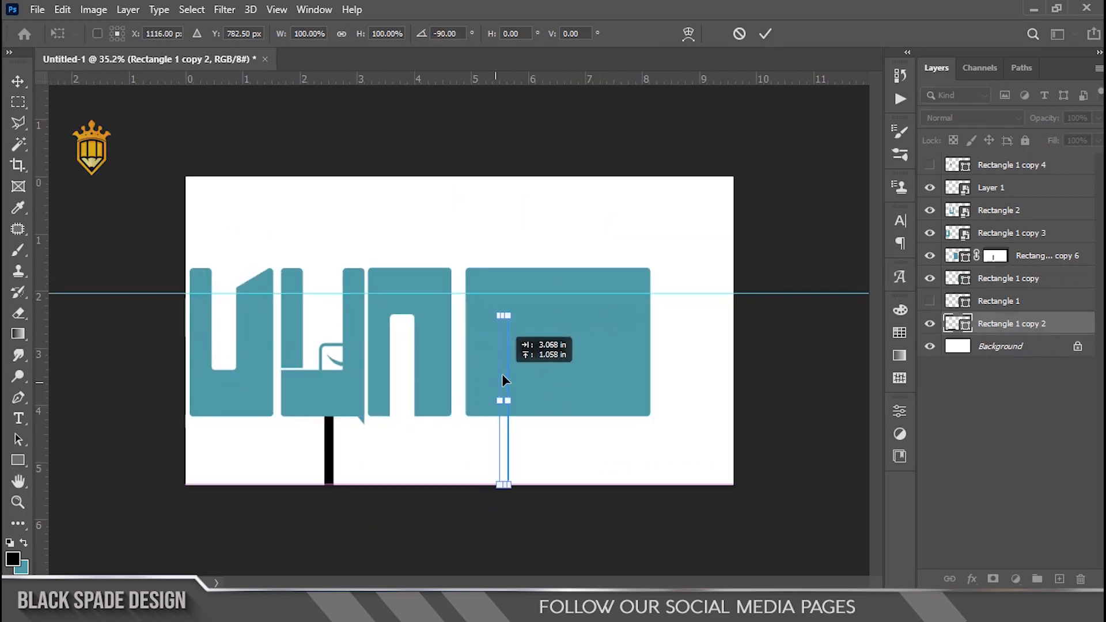
Step: Bring the black bar on Rectangle 1 copy 2 to the top of the layer stack and place it over the wide block's left part
drag(1026, 329, 1014, 160)
scroll(482, 348, up, 4)
click(604, 531)
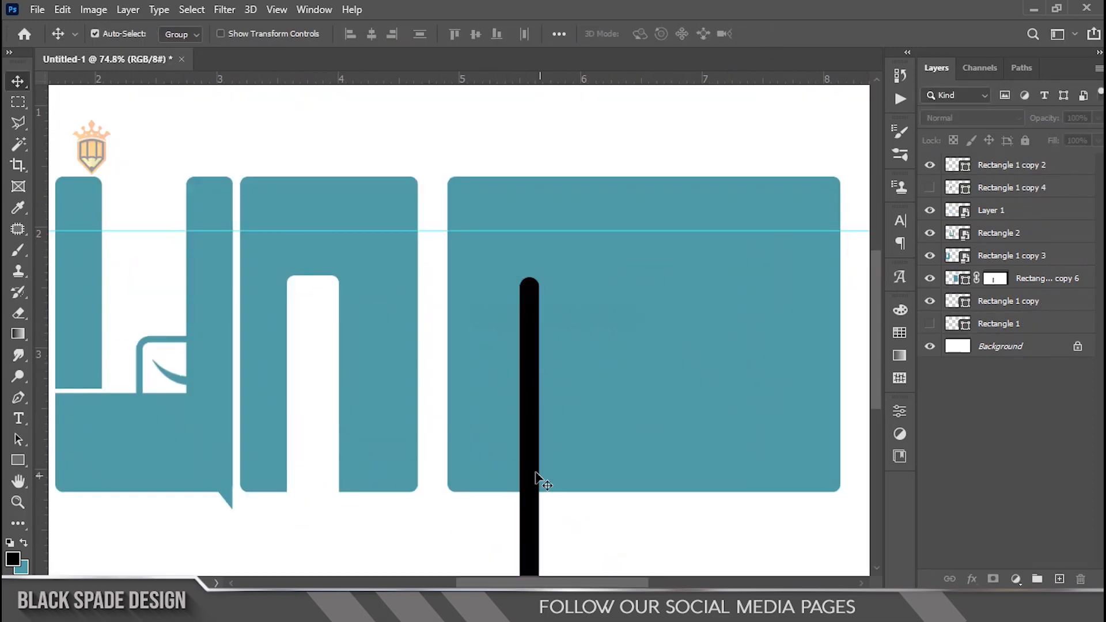
scroll(536, 426, down, 1)
drag(538, 395, 514, 368)
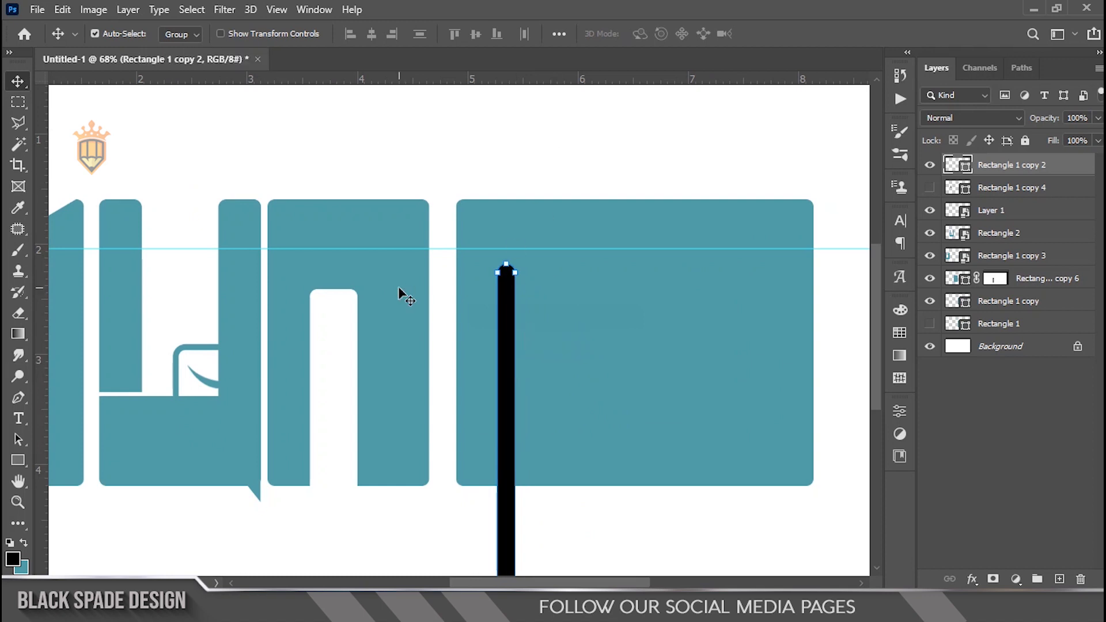
Step: Lower the horizontal guide to the top of the arch opening, align the bar's upper end with it and nudge the bar left
drag(438, 286, 438, 288)
drag(521, 346, 525, 344)
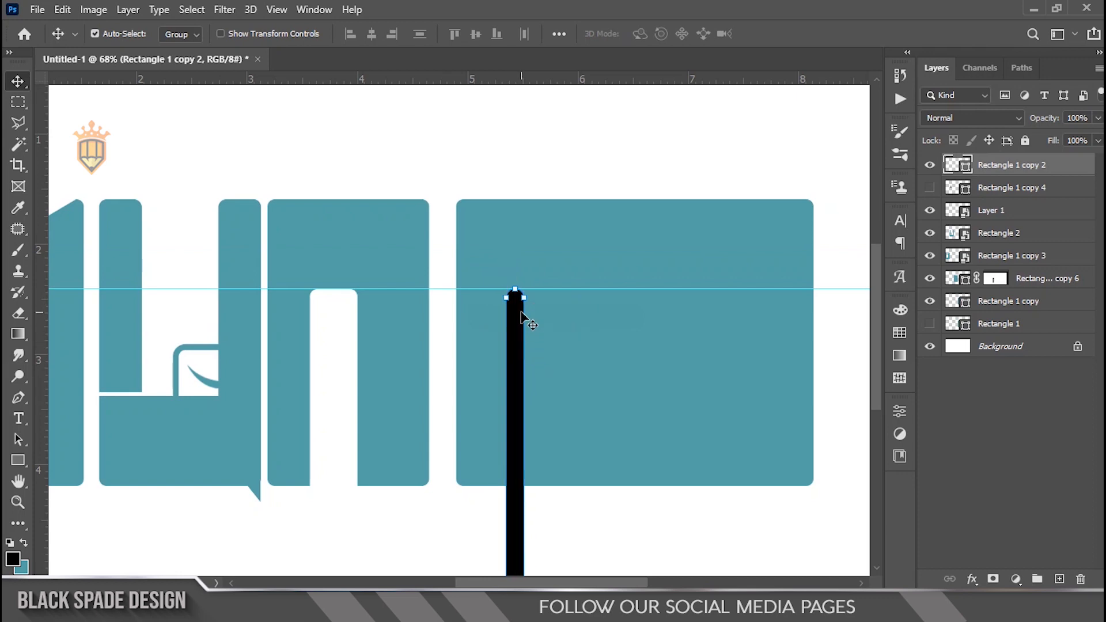
scroll(523, 316, up, 5)
scroll(523, 314, up, 1)
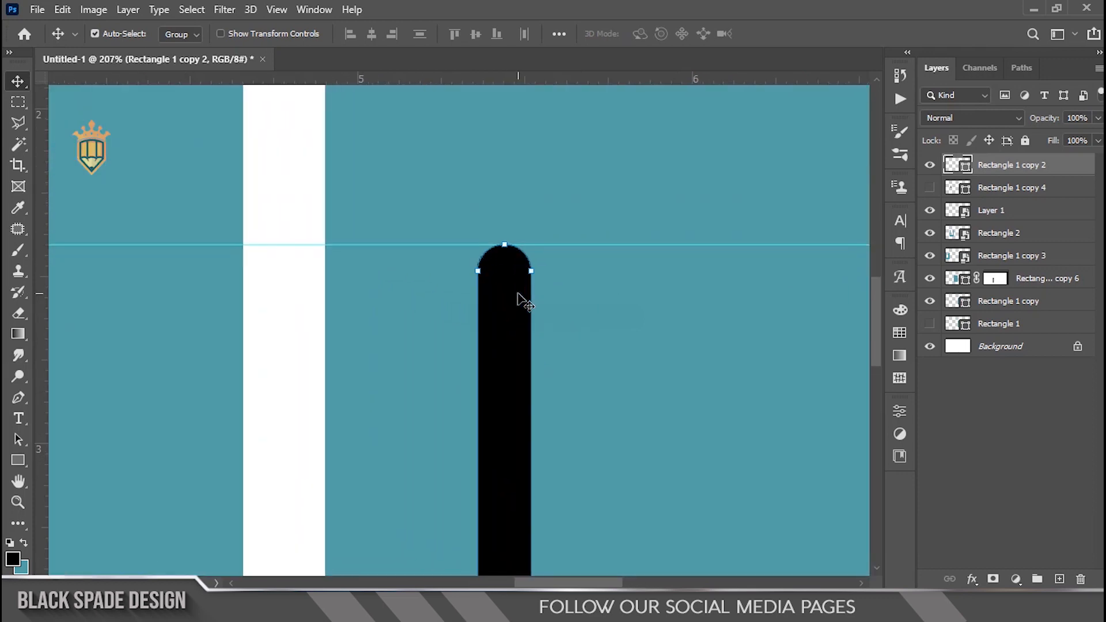
scroll(518, 295, down, 7)
scroll(386, 385, up, 3)
key(Left)
key(Left)
key(Left)
key(Left)
key(Left)
key(super)
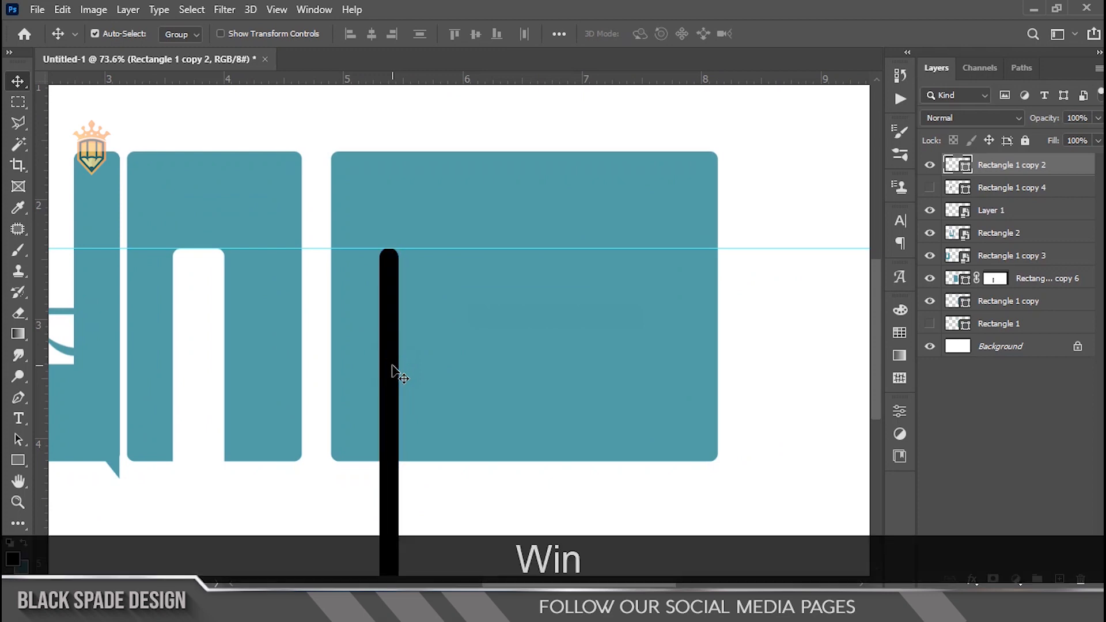
Step: Duplicate the vertical black bar onto the wide block's right part at the same height
drag(397, 374, 611, 362)
key(Left)
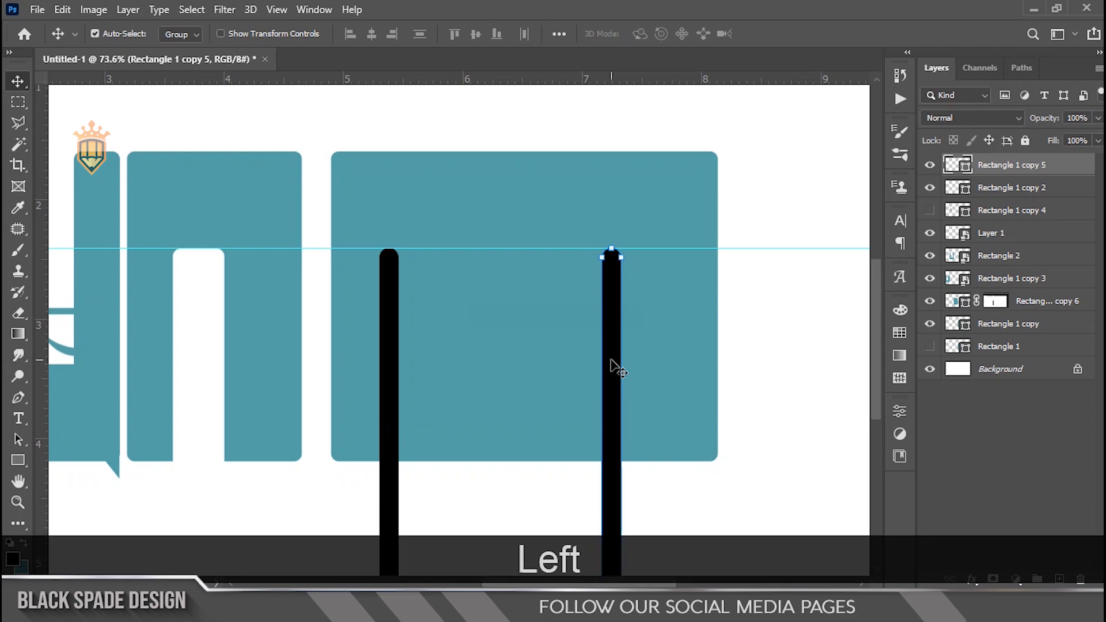
scroll(611, 362, down, 10)
scroll(551, 356, up, 6)
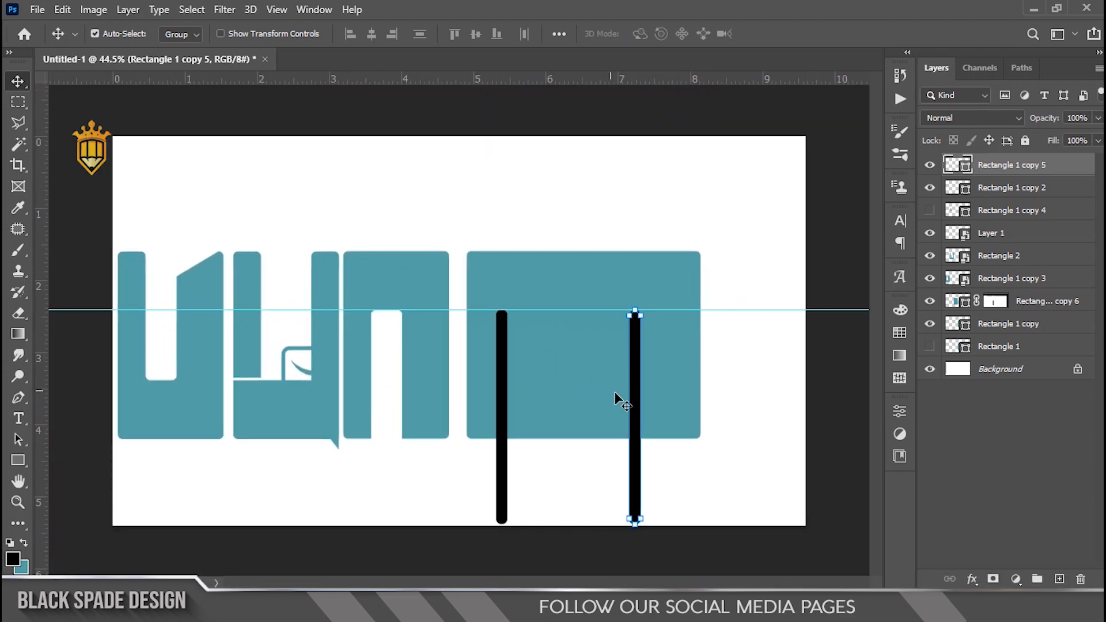
Step: Duplicate the left bar, rotate the copy -45° and fit its rounded upper end onto the left bar
scroll(624, 406, up, 2)
key(space)
drag(627, 413, 434, 402)
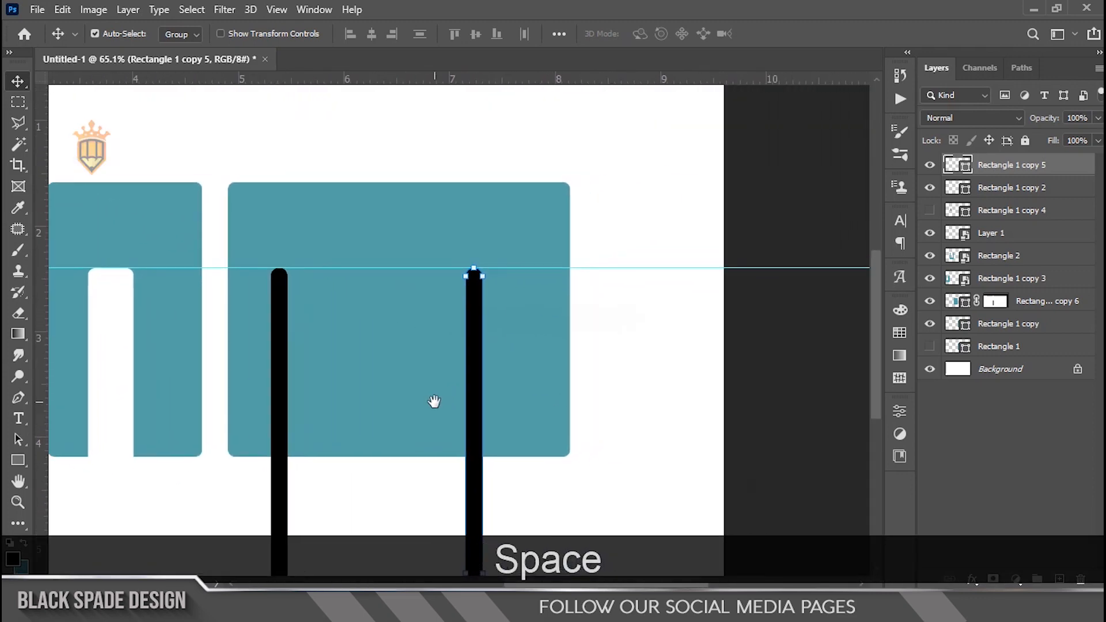
scroll(376, 424, up, 1)
key(space)
drag(365, 432, 425, 320)
right_click(330, 288)
click(338, 297)
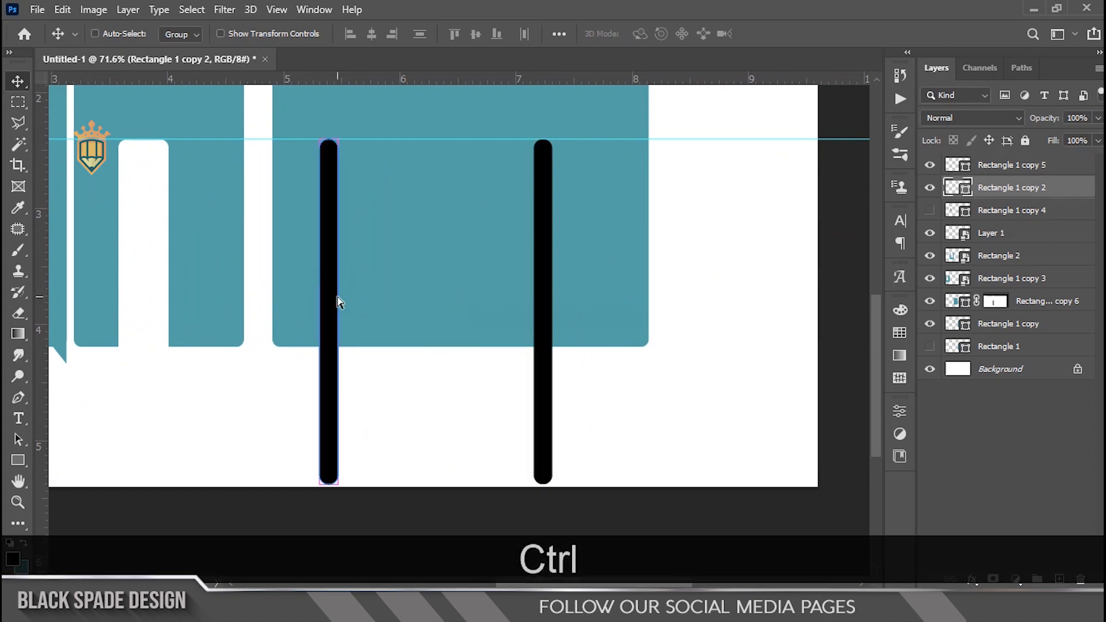
key(ctrl+j)
key(ctrl+t)
mouse_move(336, 389)
mouse_down()
mouse_move(403, 381)
mouse_move(421, 404)
mouse_up()
mouse_move(374, 361)
mouse_down()
mouse_move(461, 398)
mouse_move(461, 421)
mouse_up()
drag(413, 356, 413, 373)
scroll(339, 304, up, 8)
drag(332, 298, 316, 332)
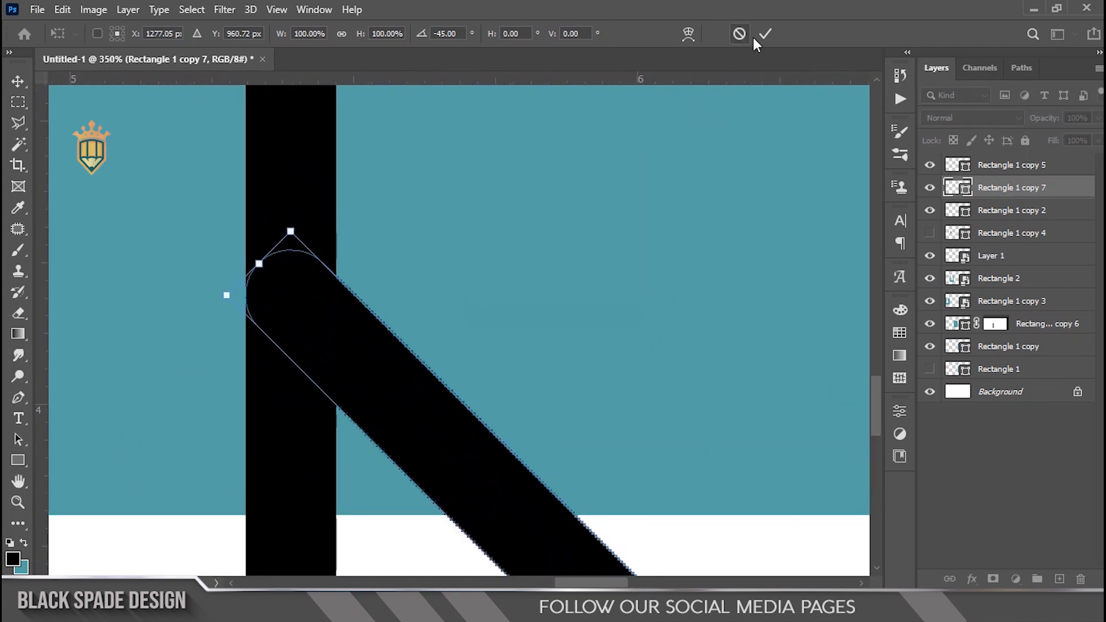
click(764, 35)
Step: Raise the diagonal bar and shorten the left vertical bar to 39.16% height so it ends at the diagonal
scroll(408, 289, down, 6)
drag(444, 360, 448, 317)
key(ctrl+t)
drag(408, 543, 430, 329)
scroll(408, 284, up, 6)
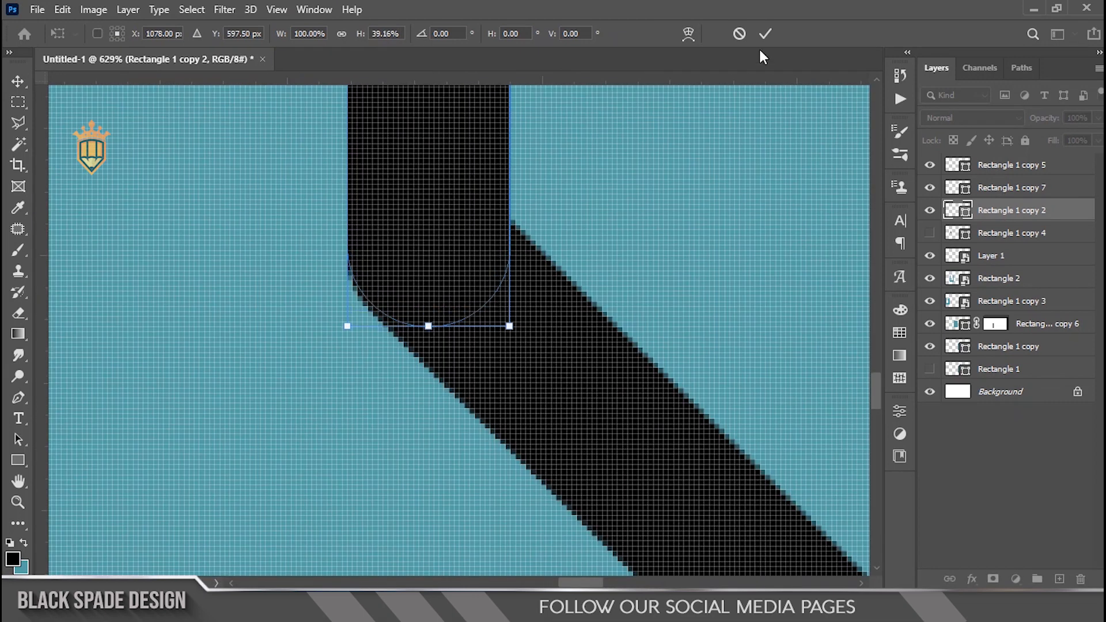
click(766, 34)
scroll(375, 289, down, 5)
scroll(375, 301, up, 3)
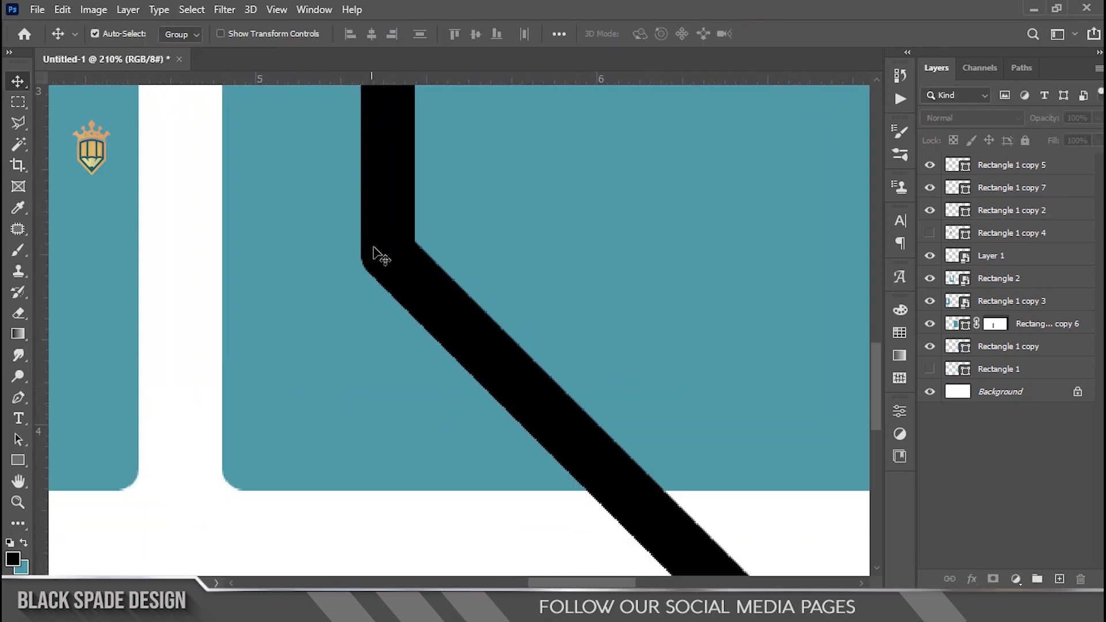
scroll(375, 266, down, 5)
Step: Nudge the right vertical bar, Rectangle 1 copy 5, slightly to the left
key(space)
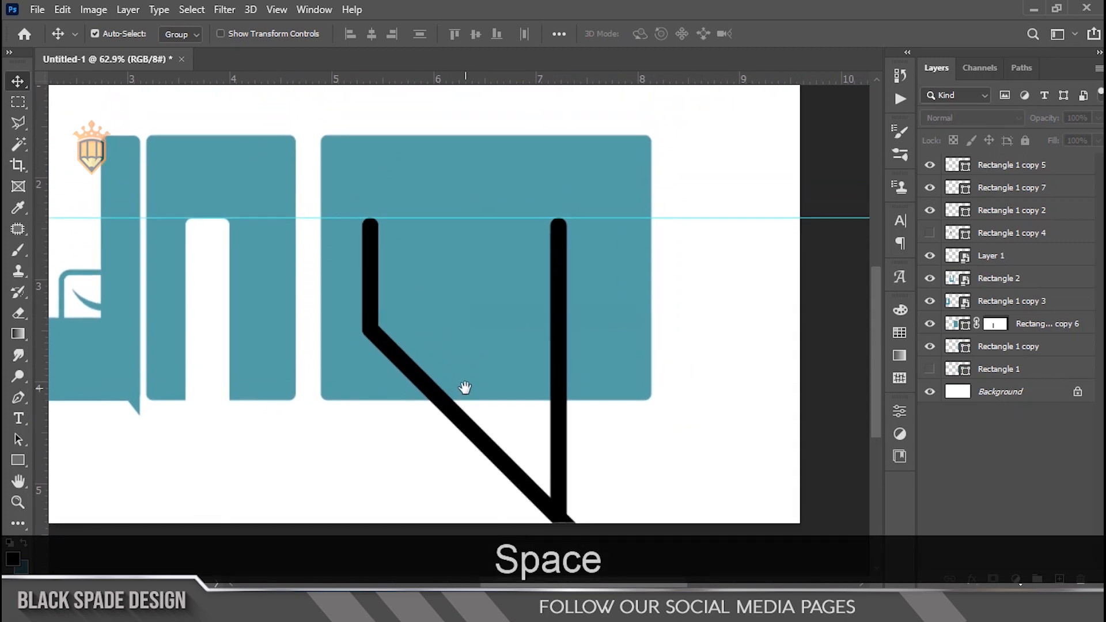
drag(465, 388, 463, 389)
scroll(547, 296, up, 1)
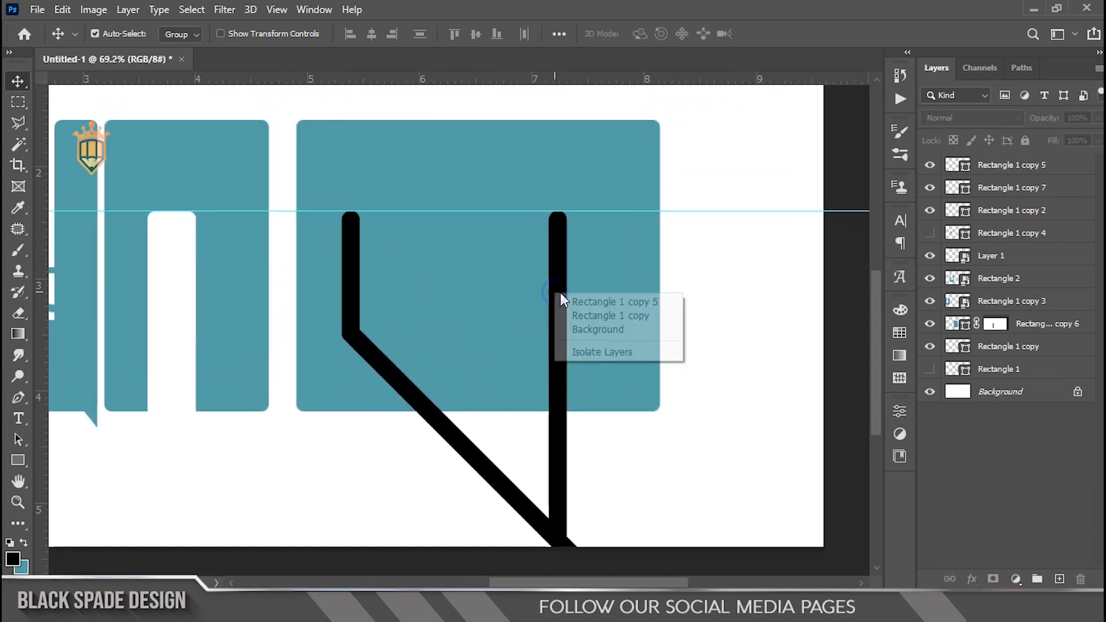
click(554, 289)
key(Left)
key(Left)
key(Left)
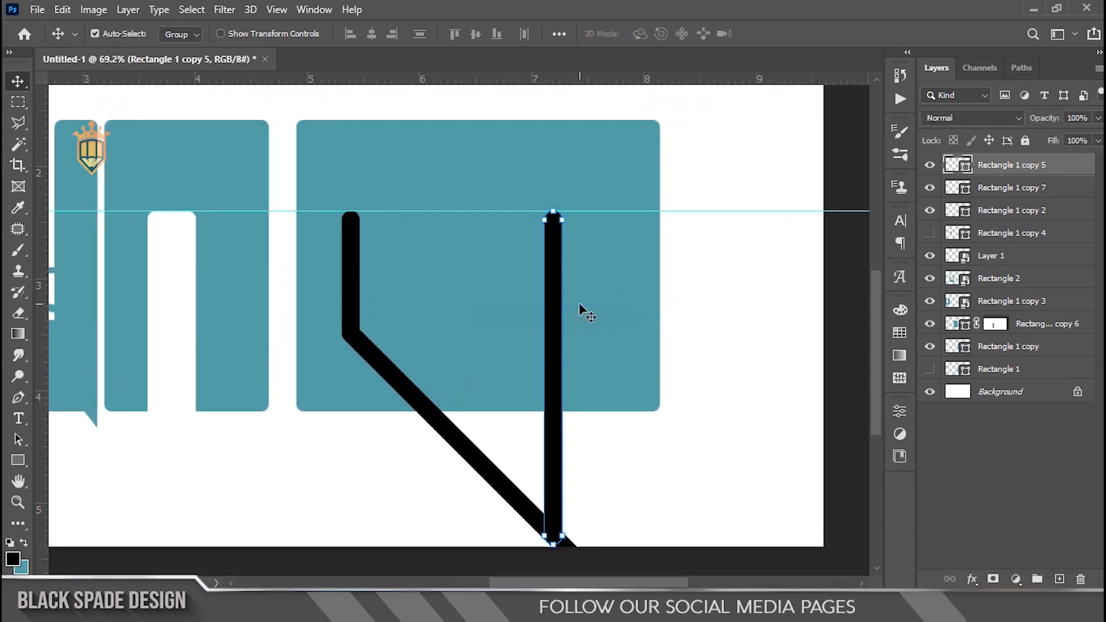
key(Left)
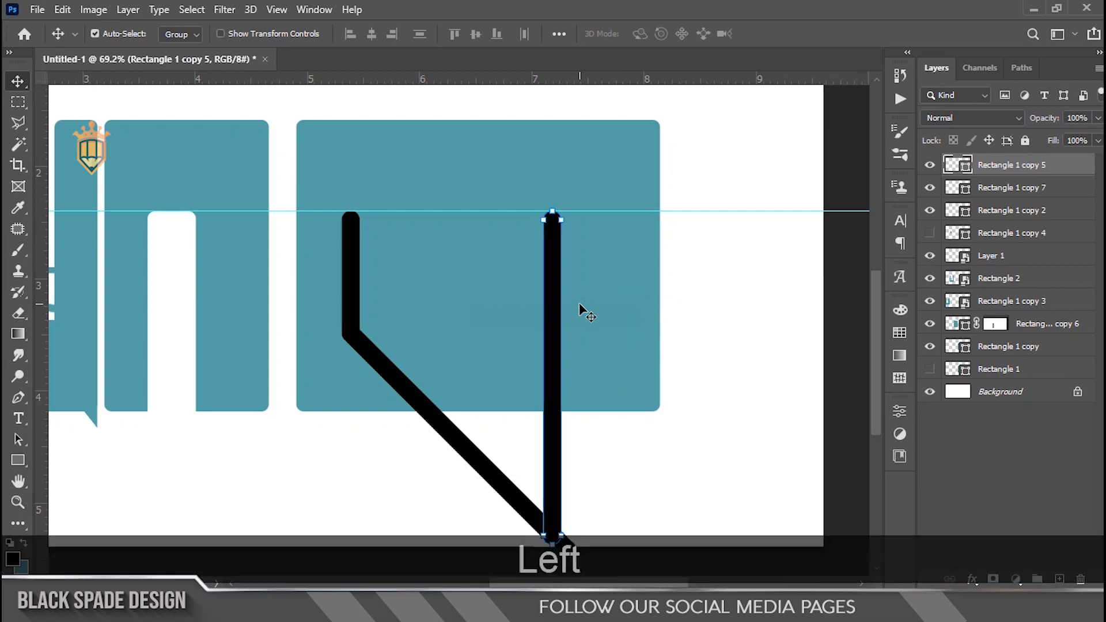
Step: Rotate the diagonal bar to a shallower slope and refit its rounded end to the bottom of the left vertical bar
ctrl+click(428, 411)
key(ctrl+t)
drag(611, 446, 615, 420)
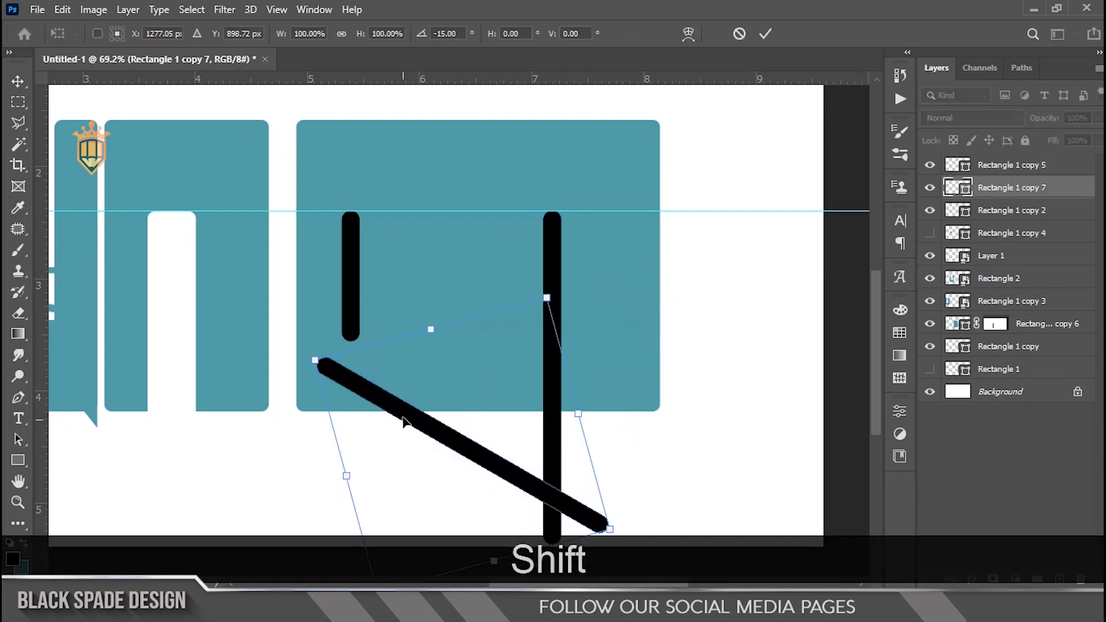
drag(403, 421, 431, 385)
scroll(413, 388, up, 4)
drag(713, 358, 723, 390)
drag(481, 389, 457, 423)
scroll(330, 328, up, 12)
drag(277, 277, 270, 260)
key(Return)
scroll(272, 254, down, 10)
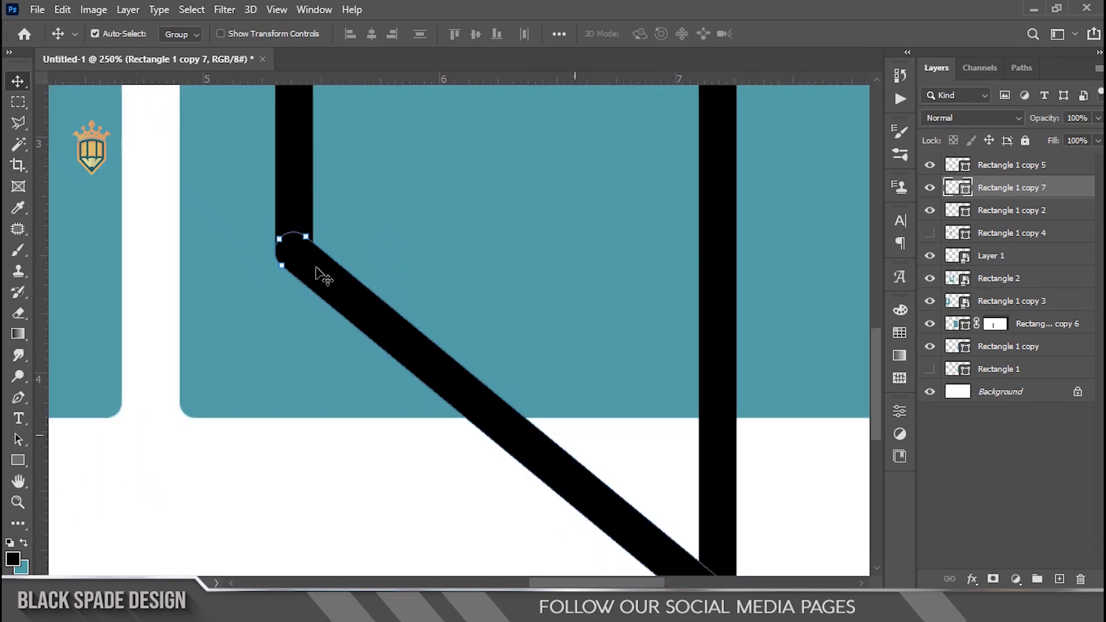
Step: Merge the two vertical bars and the diagonal bar into one shape layer
scroll(315, 268, down, 2)
key(space)
scroll(603, 441, up, 4)
key(space)
drag(586, 395, 516, 360)
scroll(519, 363, down, 1)
click(588, 462)
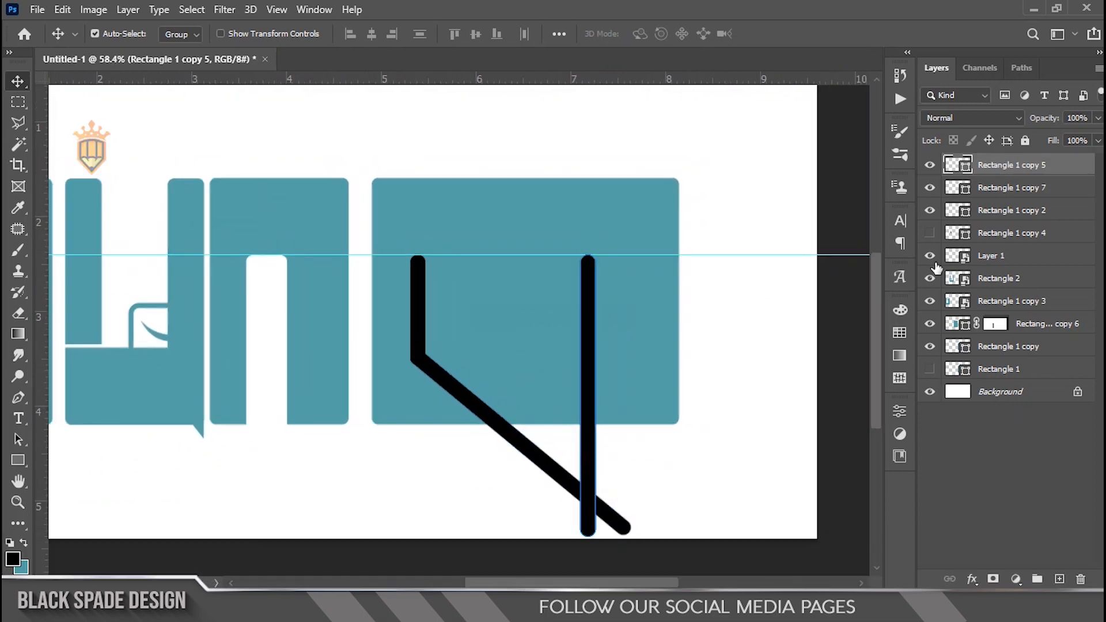
shift+click(996, 210)
key(ctrl+e)
Step: Hide the merged bars and mask their outline out of the wide block using an inverted selection
click(931, 166)
right_click(654, 248)
click(677, 252)
key(ctrl+shift+i)
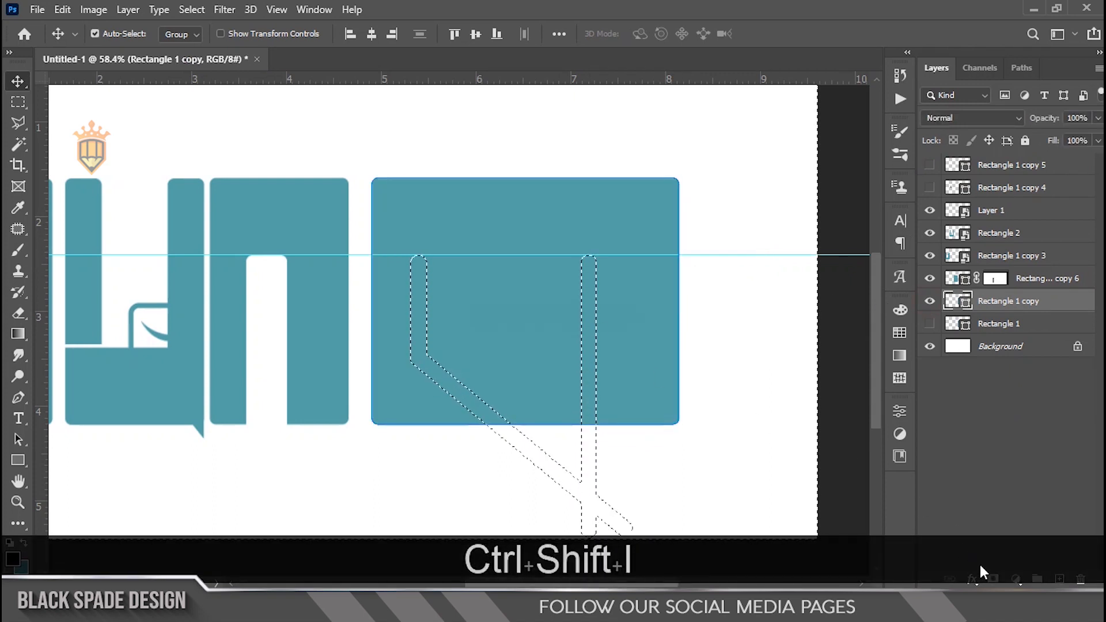
click(993, 579)
scroll(663, 425, down, 2)
scroll(696, 385, up, 3)
Step: Show Rectangle 1, narrow it to 15.10% width, place it against the right slot's left edge and shorten it from the top
click(930, 279)
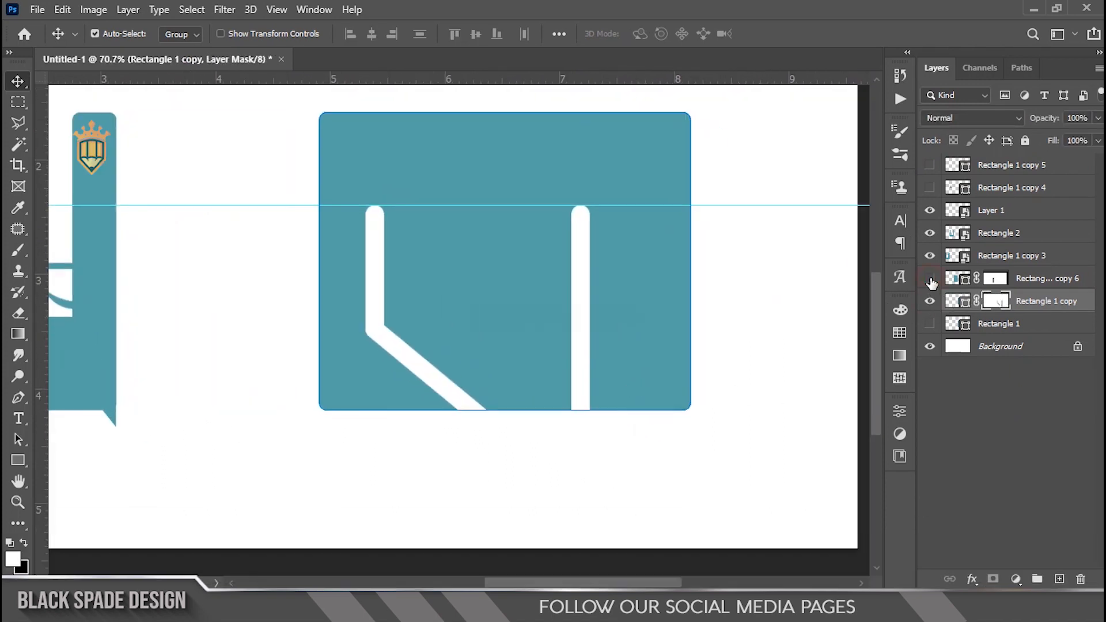
click(930, 278)
click(930, 324)
click(987, 324)
key(ctrl+t)
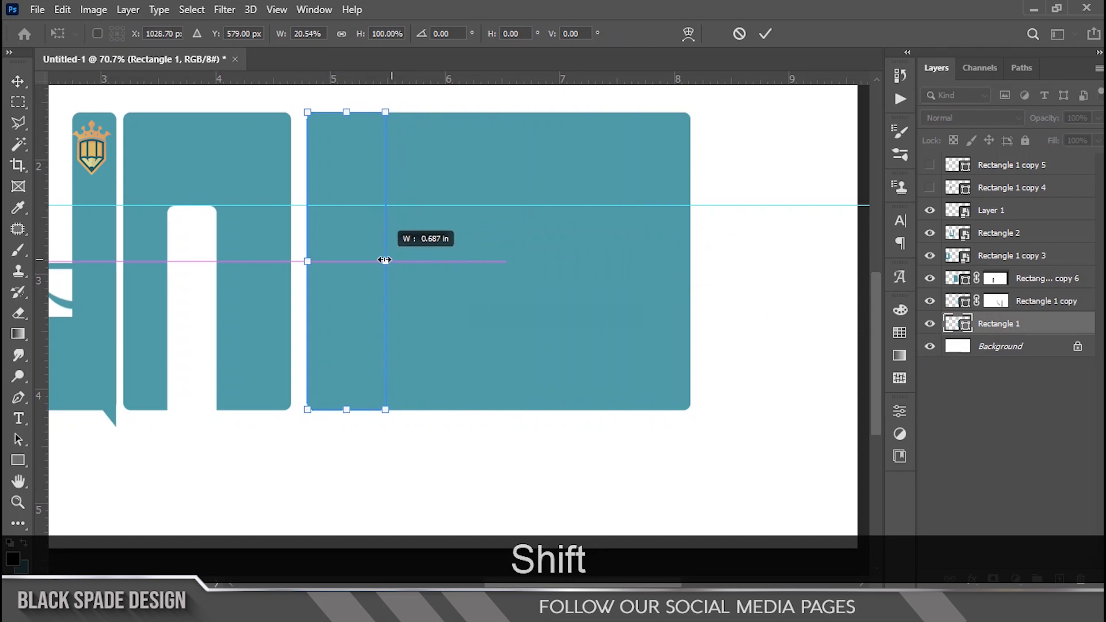
drag(385, 260, 365, 261)
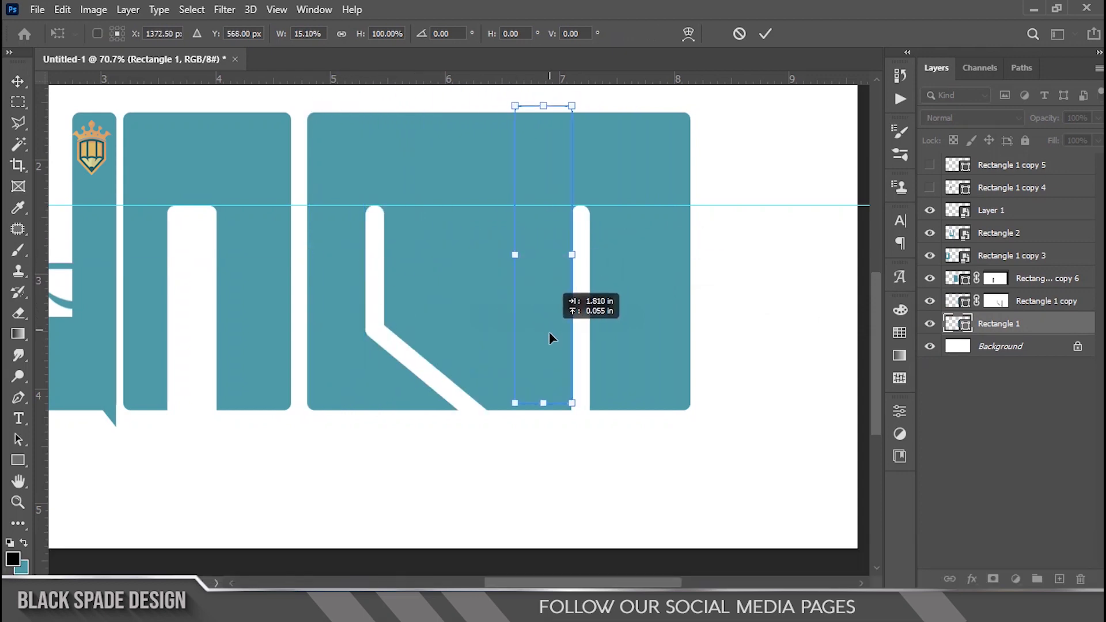
drag(548, 330, 548, 336)
drag(543, 112, 535, 274)
key(Return)
Step: Move Rectangle 1 above the Rectangle 1 copy layer and align its rounded lower right corner with the slot's left edge
scroll(555, 369, up, 5)
key(space)
drag(556, 372, 520, 259)
drag(518, 260, 512, 261)
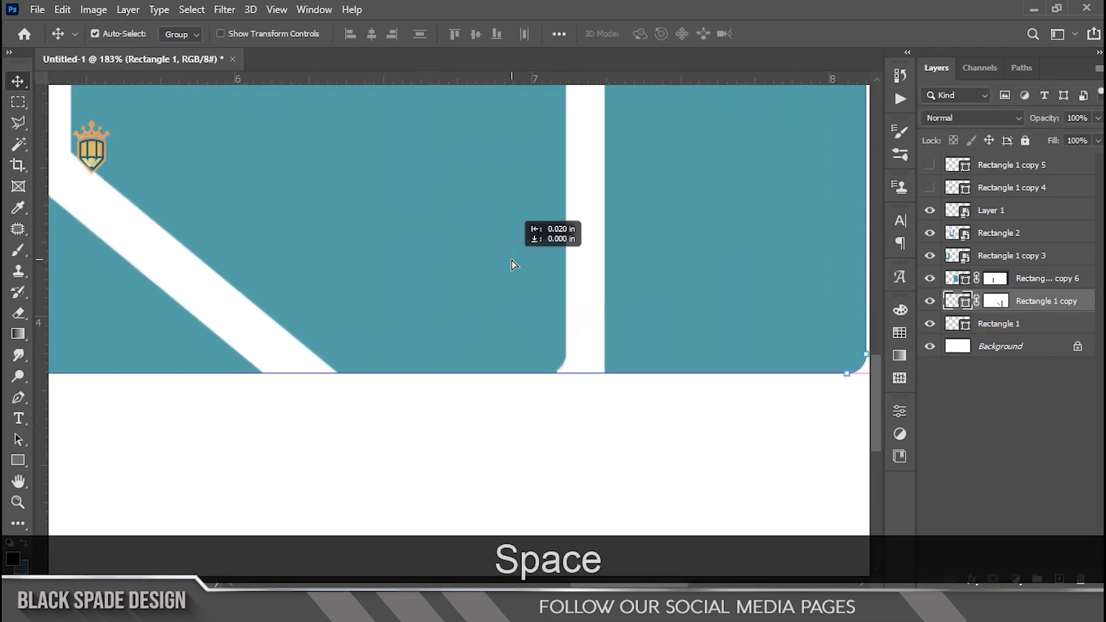
key(ctrl+z)
click(930, 324)
drag(983, 291, 983, 294)
scroll(517, 323, up, 3)
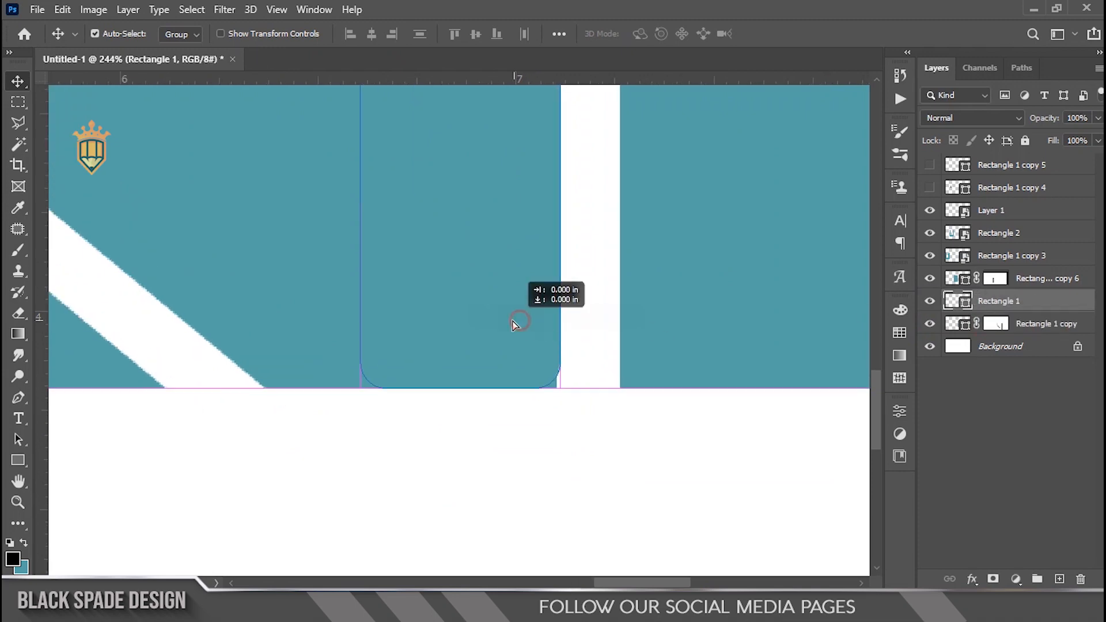
scroll(523, 329, up, 6)
drag(534, 341, 526, 341)
scroll(537, 341, up, 3)
key(Right)
scroll(538, 342, down, 4)
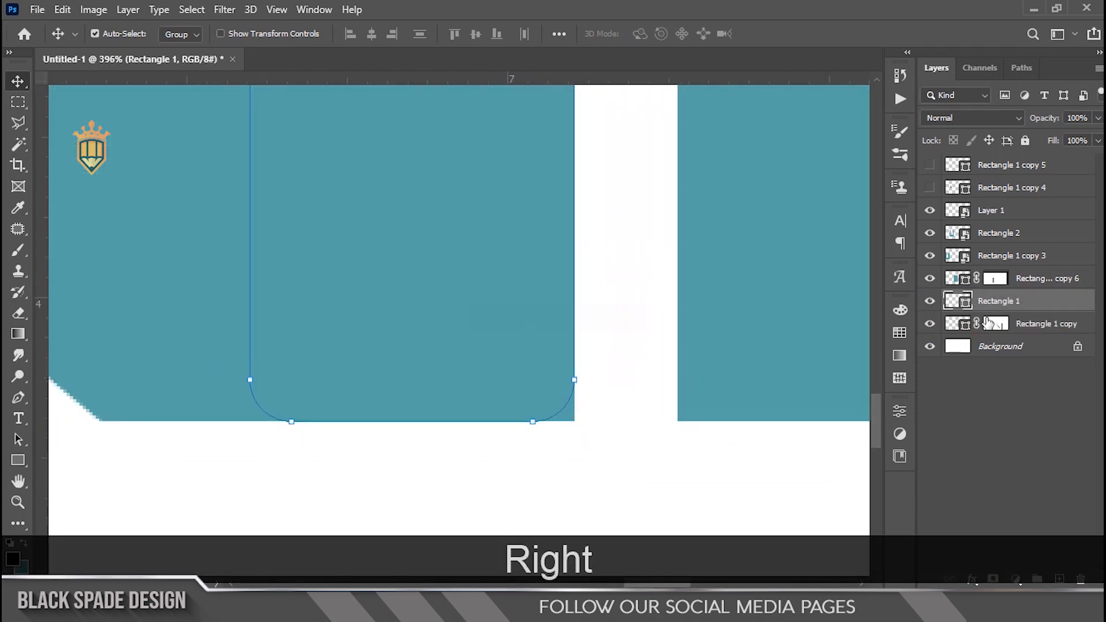
Step: Lasso the wide block's square corner left of the slot and clear it from the Rectangle 1 copy mask to round it
click(996, 324)
click(926, 325)
click(10, 124)
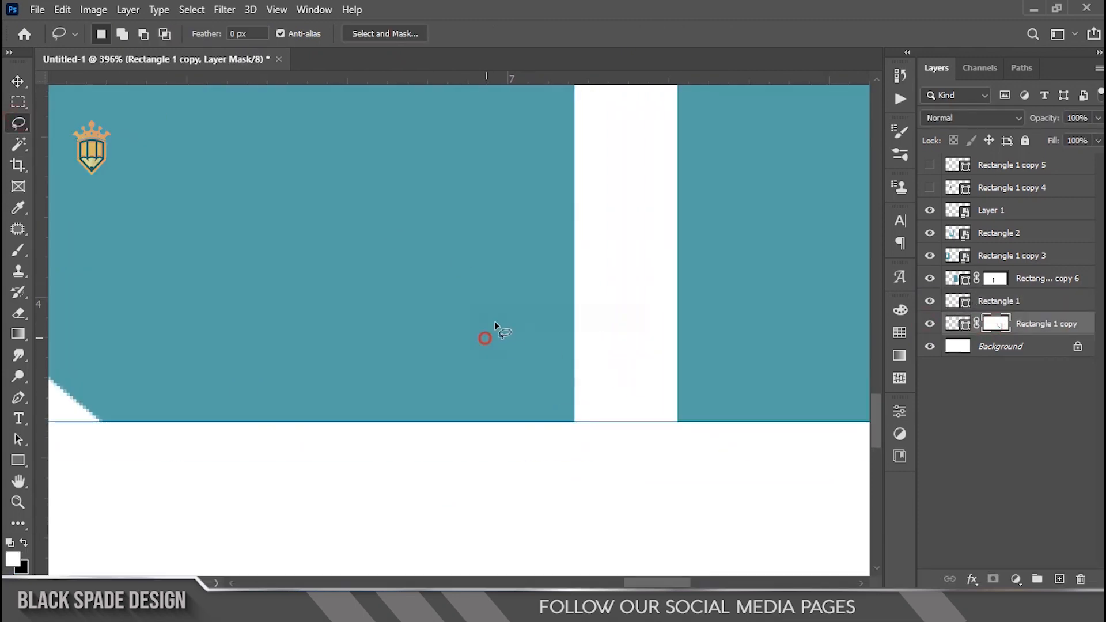
key(Delete)
click(509, 364)
Step: Round the lower corner on the right slot's other side with a copy of Rectangle 1 and a cleared mask area
scroll(509, 364, down, 4)
mouse_move(637, 393)
mouse_down()
mouse_move(521, 415)
mouse_move(490, 383)
mouse_up()
key(Delete)
click(491, 379)
scroll(490, 379, down, 4)
scroll(490, 379, down, 5)
drag(457, 336, 535, 413)
key(v)
scroll(530, 415, up, 4)
click(526, 478)
scroll(526, 479, down, 4)
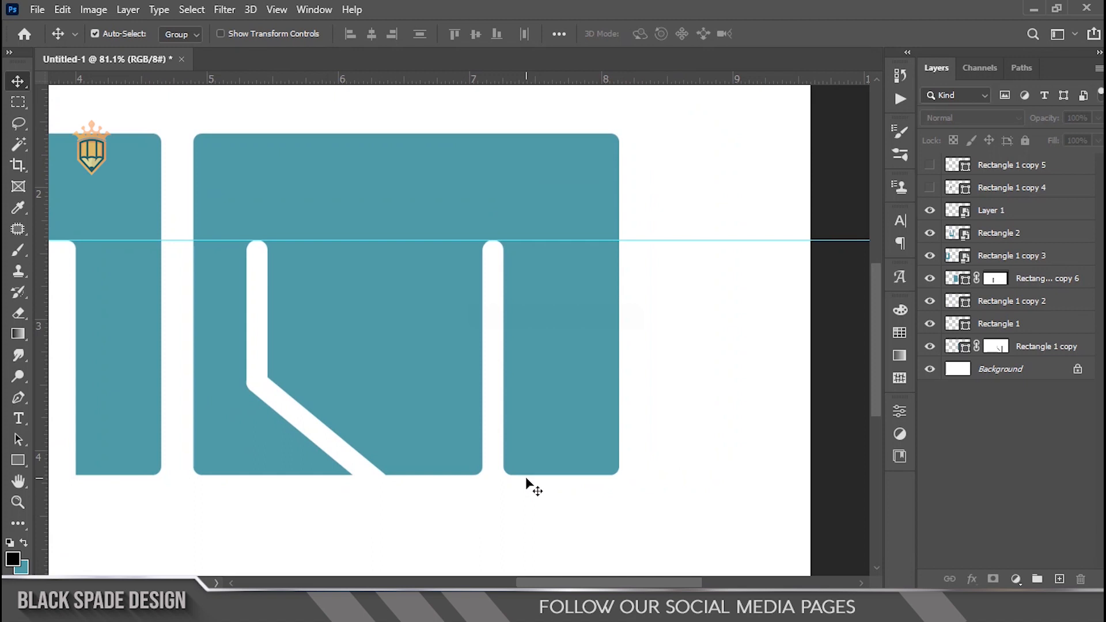
Step: Place vertical guides at the left slot's right edge and at about 6.5 in on the wide block
scroll(395, 271, down, 1)
scroll(390, 264, up, 3)
key(space)
drag(390, 264, 358, 326)
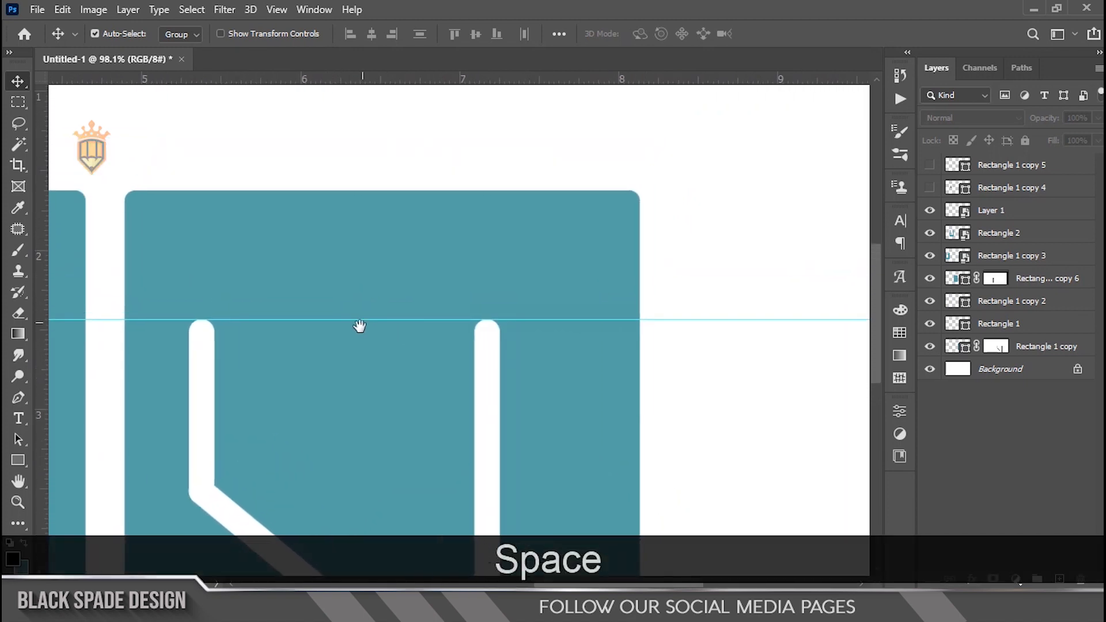
drag(46, 167, 382, 160)
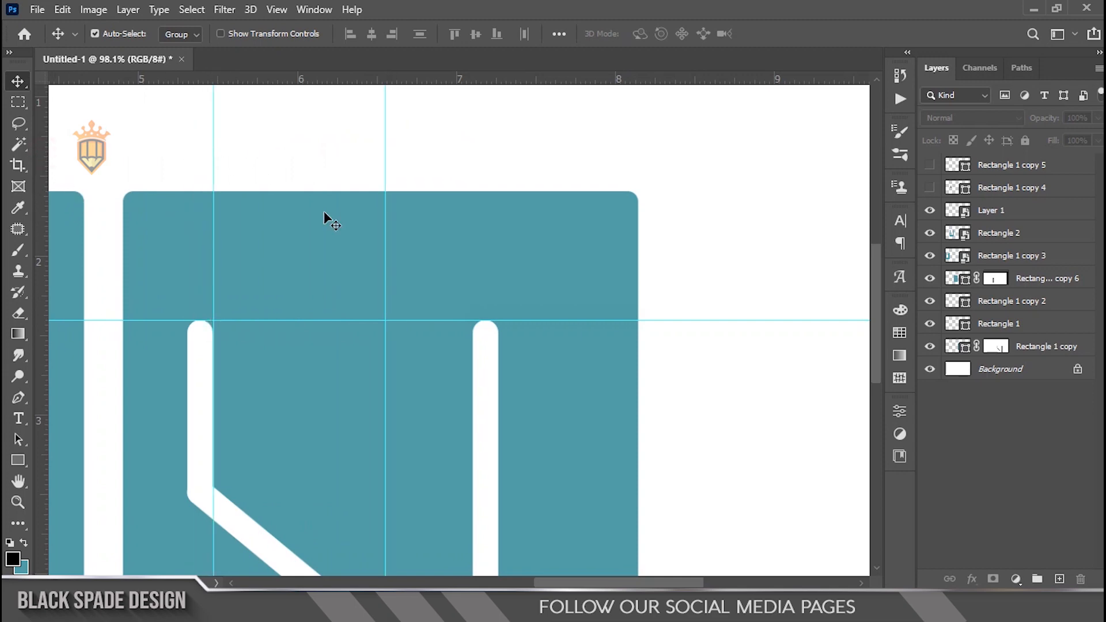
Step: Raise the horizontal guide on the wide block to about 2.2 in, above the slot tops
scroll(340, 286, down, 2)
scroll(340, 285, up, 1)
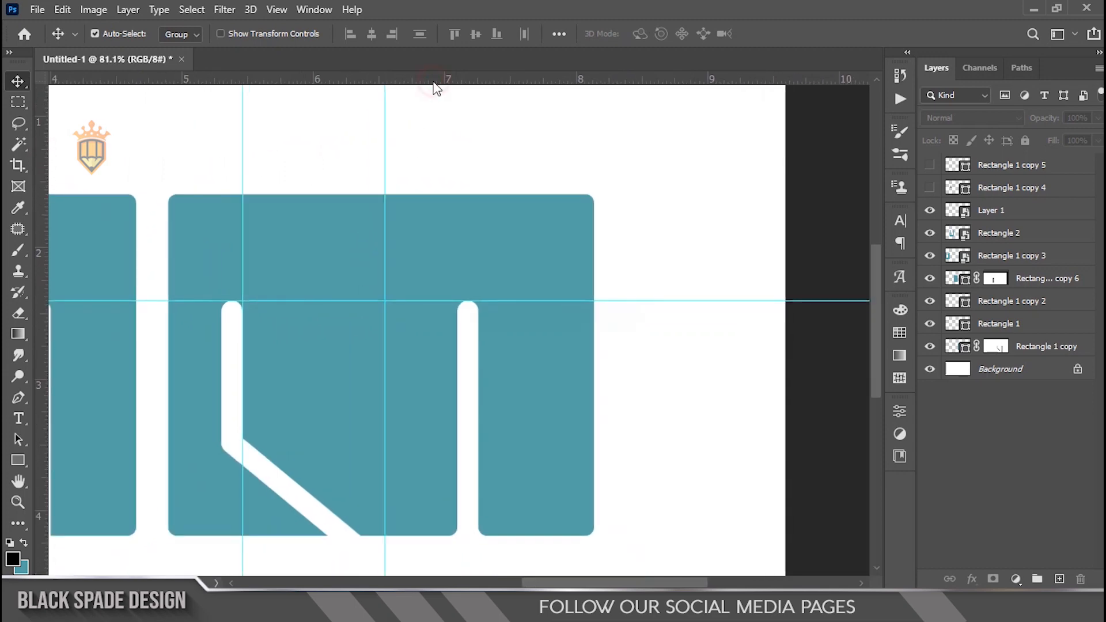
drag(421, 282, 421, 276)
scroll(353, 265, up, 5)
key(space)
drag(353, 265, 377, 276)
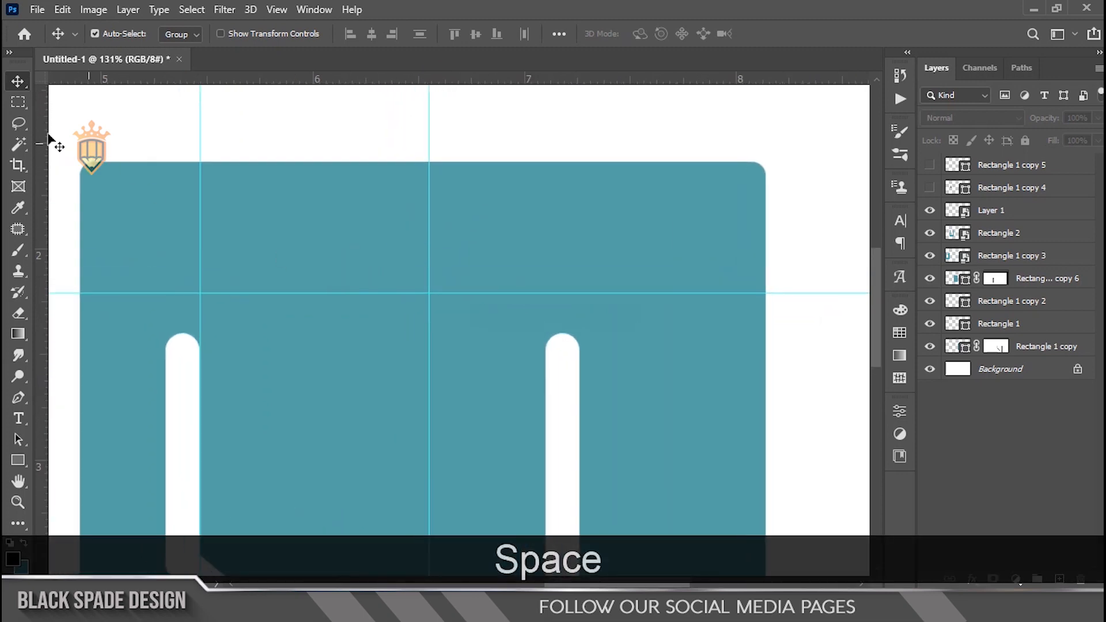
Step: Lasso a triangle in the wide block's upper edge, pointed where the guides cross at about 6.5 in, and clear it from the Rectangle 1 copy mask
right_click(18, 123)
click(56, 139)
scroll(404, 196, up, 2)
click(436, 131)
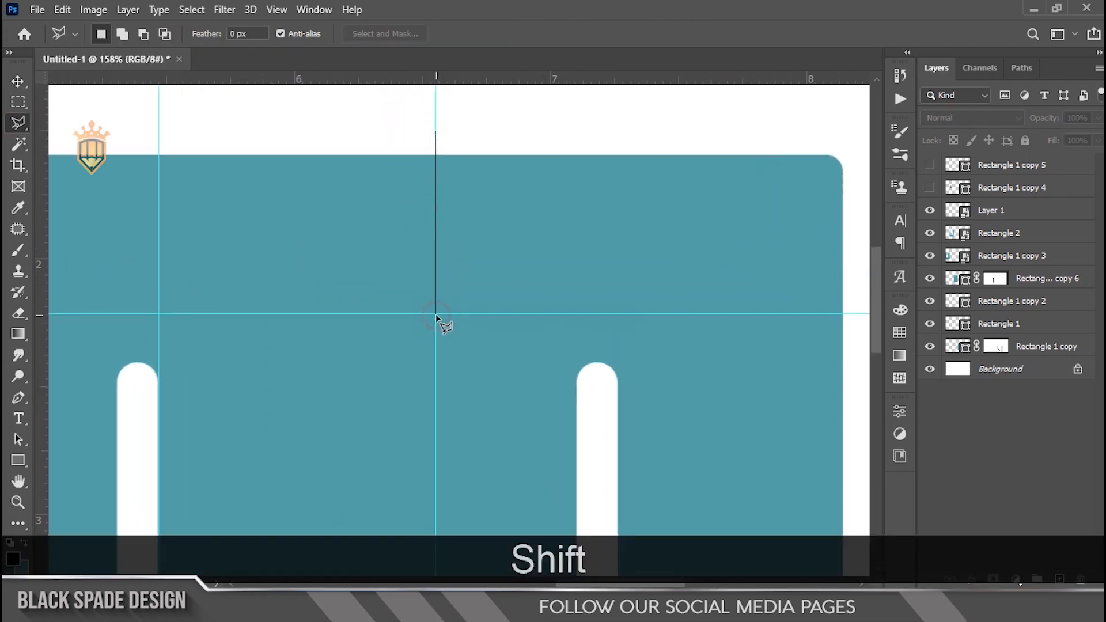
click(110, 126)
click(435, 133)
click(929, 348)
click(929, 348)
click(999, 347)
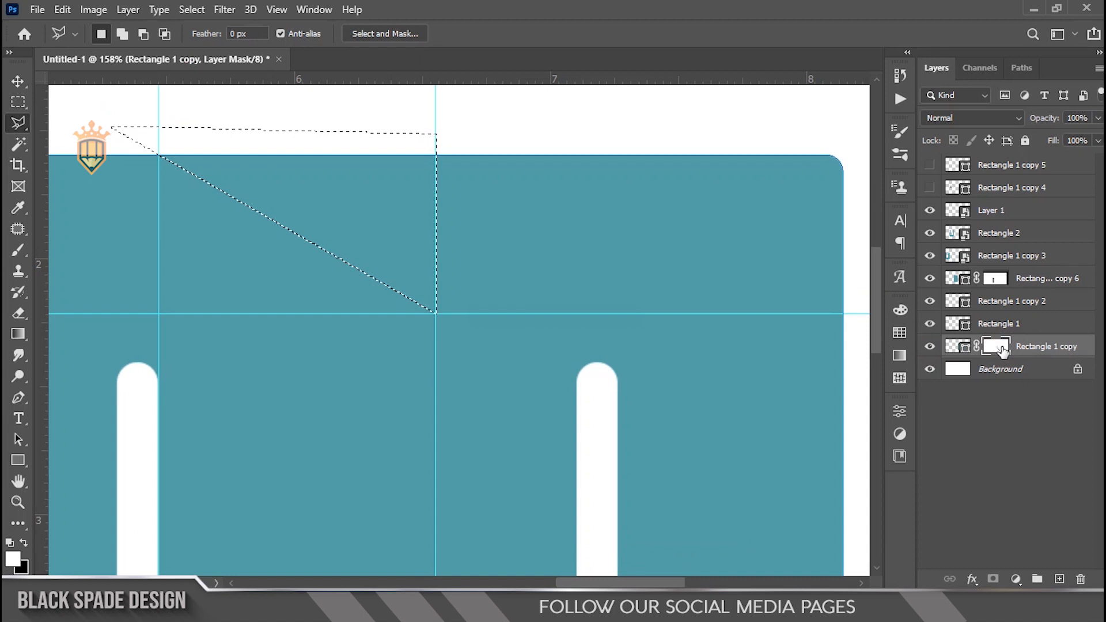
key(Delete)
key(ctrl+d)
scroll(447, 306, up, 4)
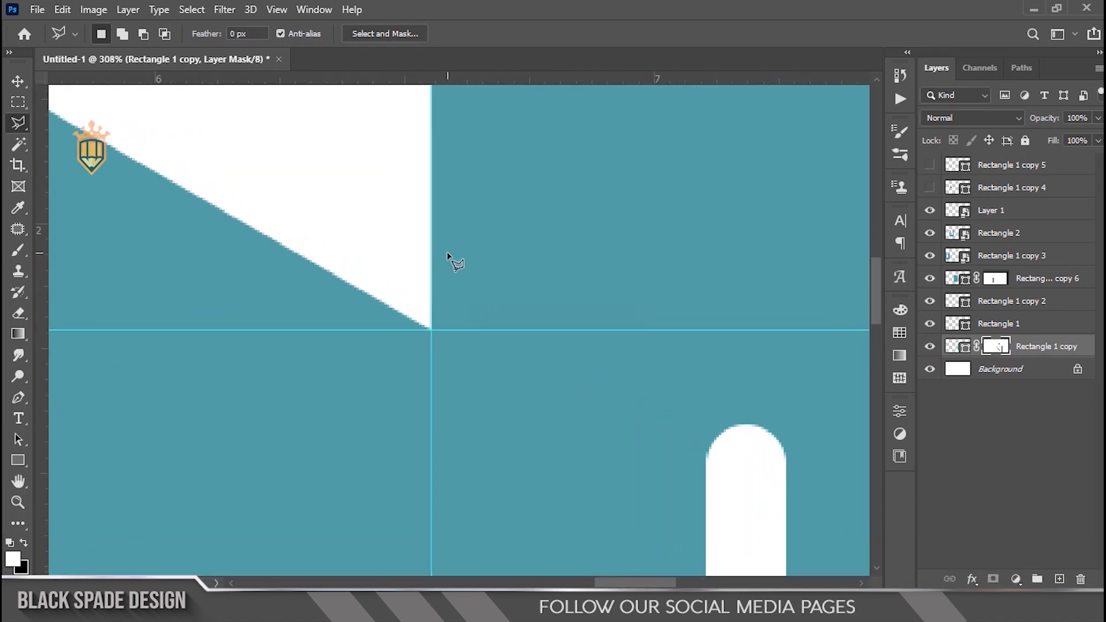
key(p)
scroll(436, 275, down, 1)
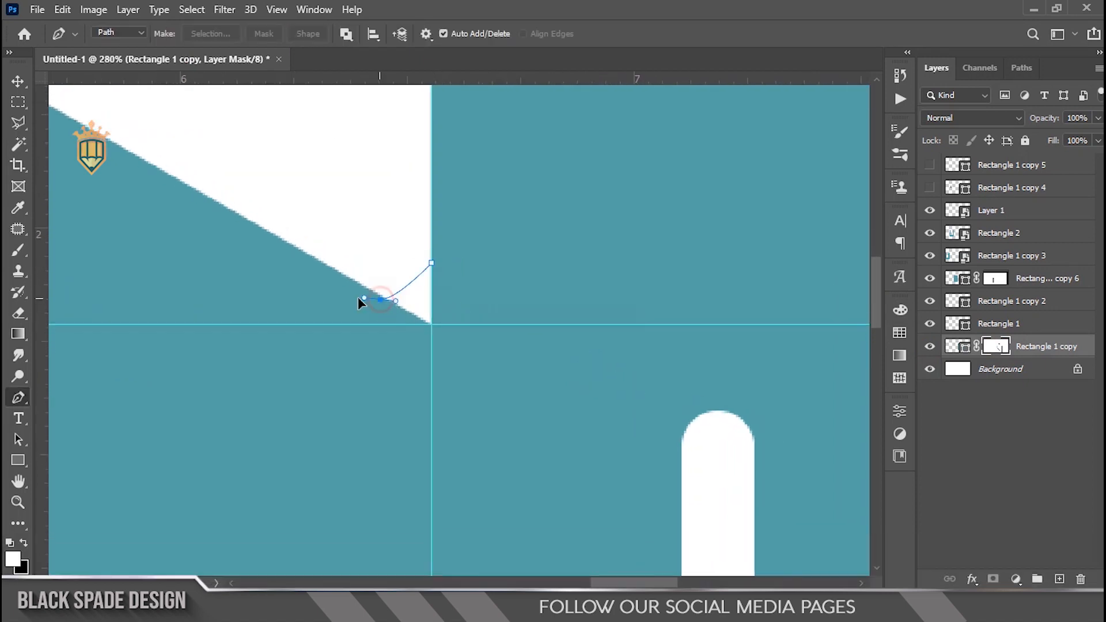
drag(355, 361, 390, 390)
drag(469, 369, 512, 314)
drag(513, 313, 514, 300)
key(ctrl+z)
key(ctrl+z)
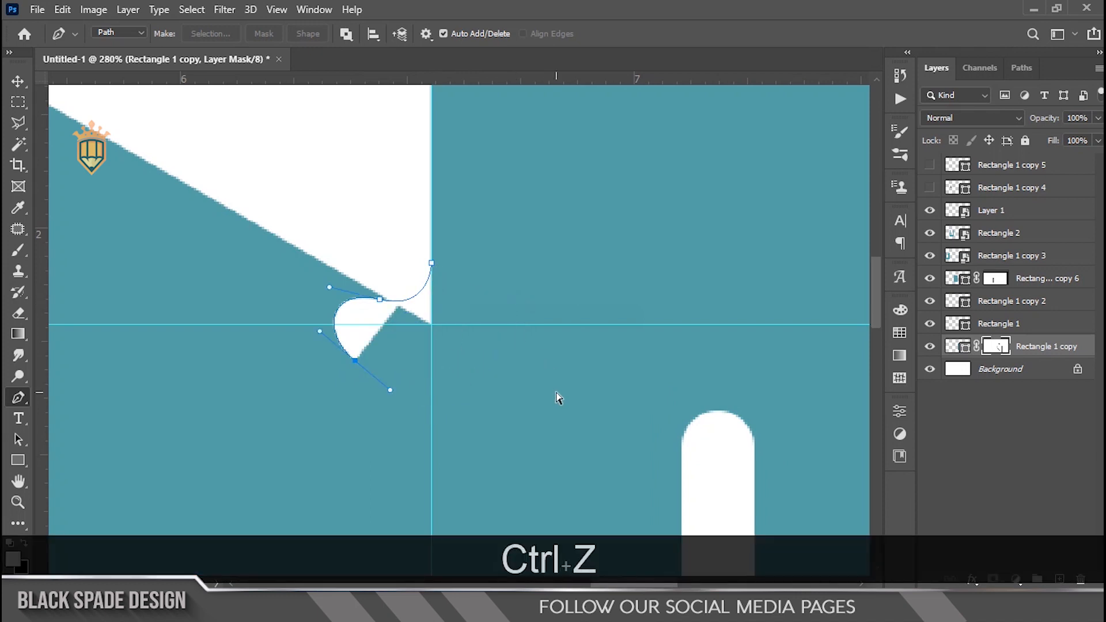
Step: On a new layer, outline the triangular cut's tip with a curved pen path, turn it into a selection and fill it with teal
click(1059, 579)
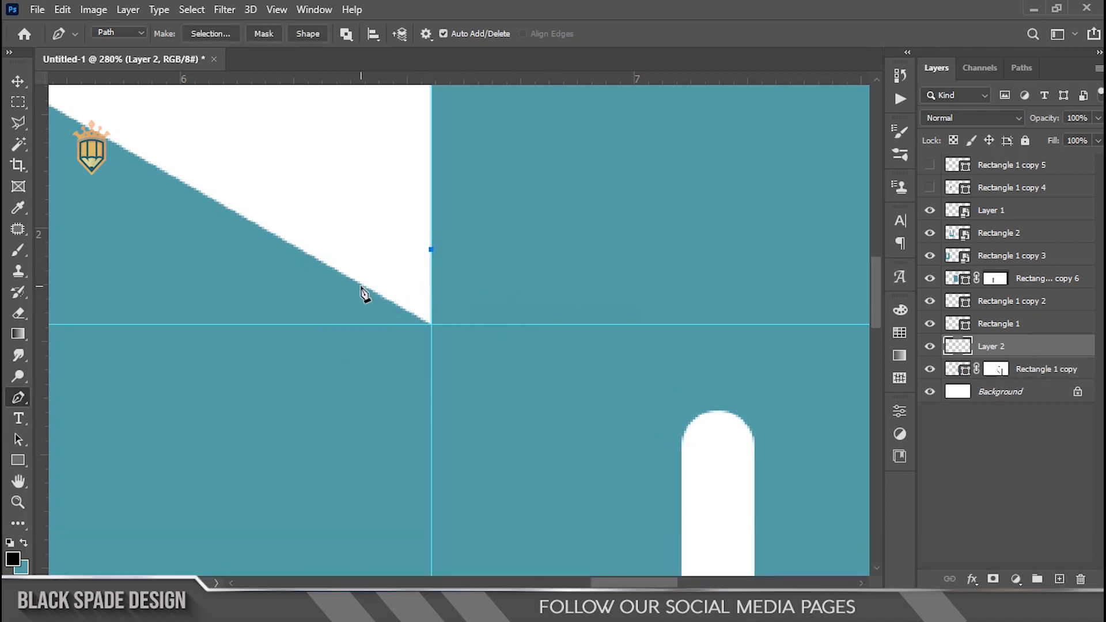
drag(518, 298, 516, 278)
click(432, 250)
right_click(438, 293)
click(463, 302)
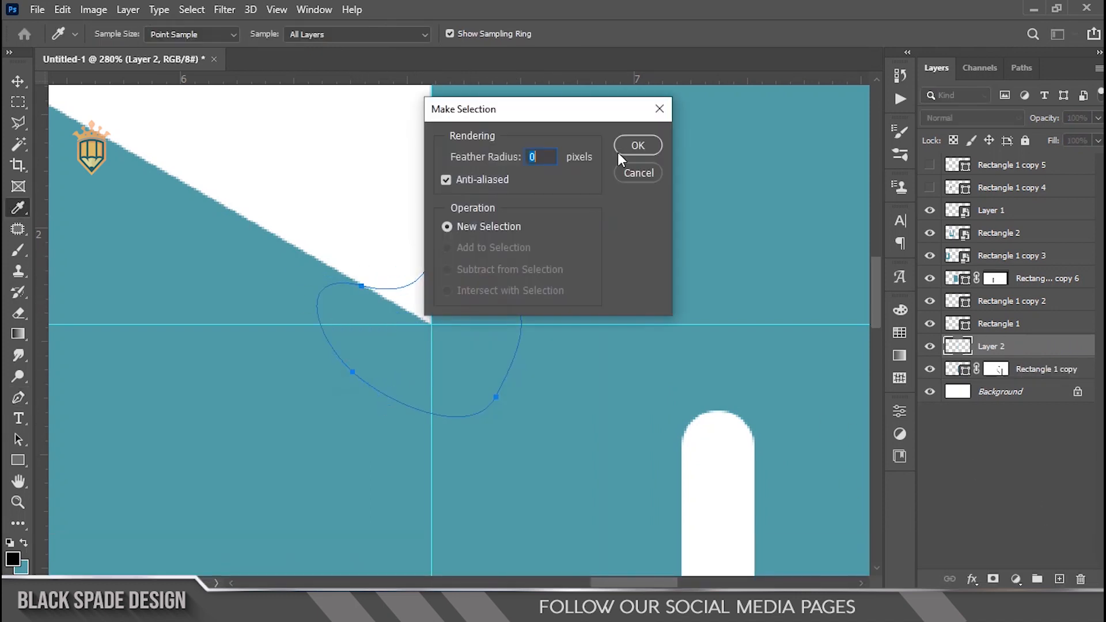
click(628, 147)
key(ctrl+BackSpace)
key(ctrl+d)
scroll(464, 201, down, 1)
scroll(465, 200, down, 15)
drag(541, 346, 479, 344)
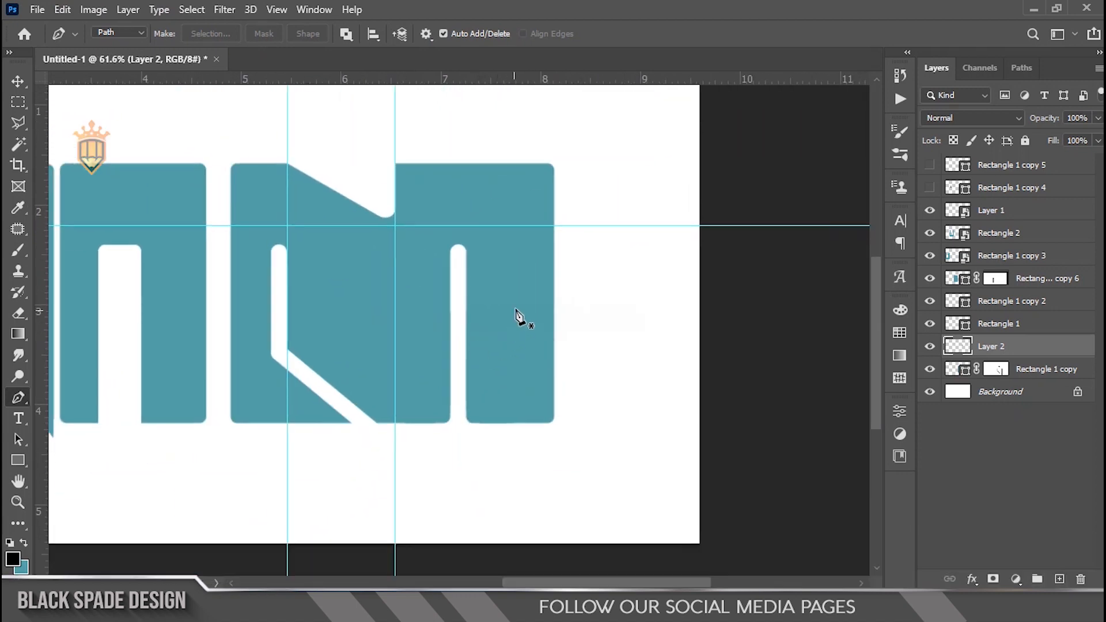
Step: Move the horizontal guide back down to the tops of the wide block's slots
scroll(515, 322, up, 5)
key(v)
drag(594, 178, 438, 204)
key(ctrl+z)
scroll(565, 261, up, 3)
drag(565, 261, 474, 317)
Step: Add a vertical guide just before 8 in and cut a small triangular notch from the wide block's outer edge in the Rectangle 1 copy mask
click(18, 122)
scroll(550, 207, up, 3)
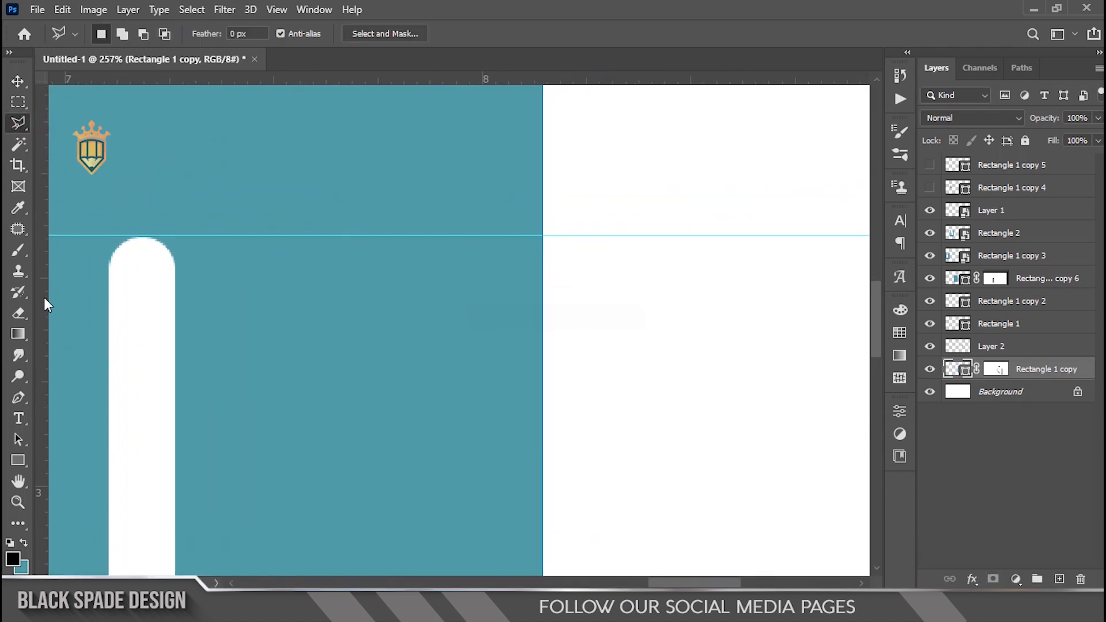
click(550, 174)
key(Delete)
click(531, 235)
click(989, 370)
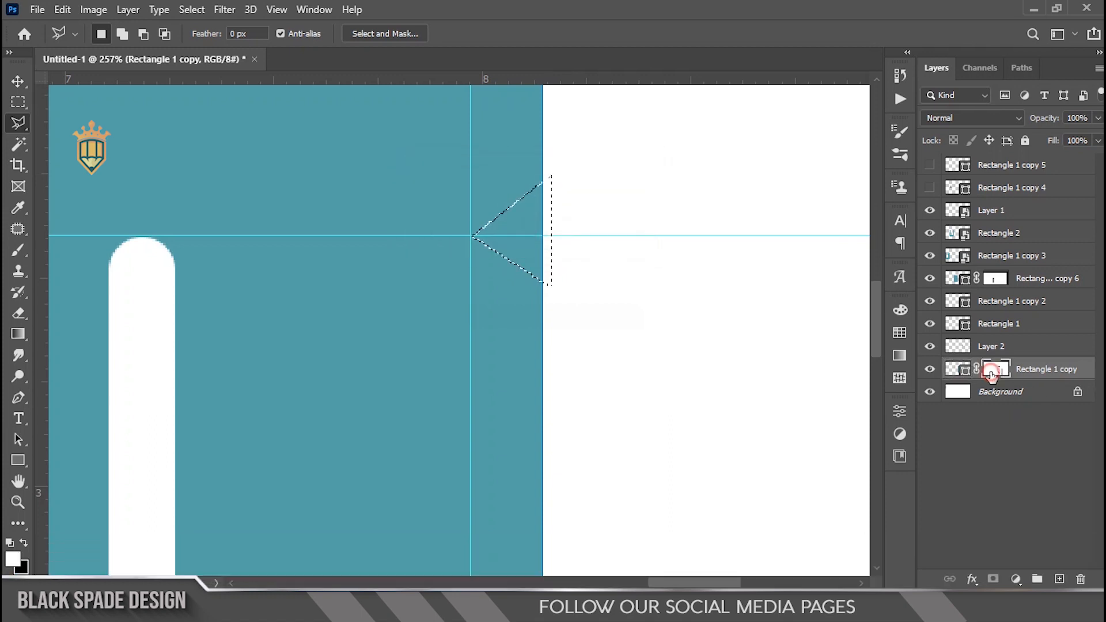
key(Delete)
key(ctrl+d)
scroll(572, 281, down, 3)
scroll(541, 267, down, 4)
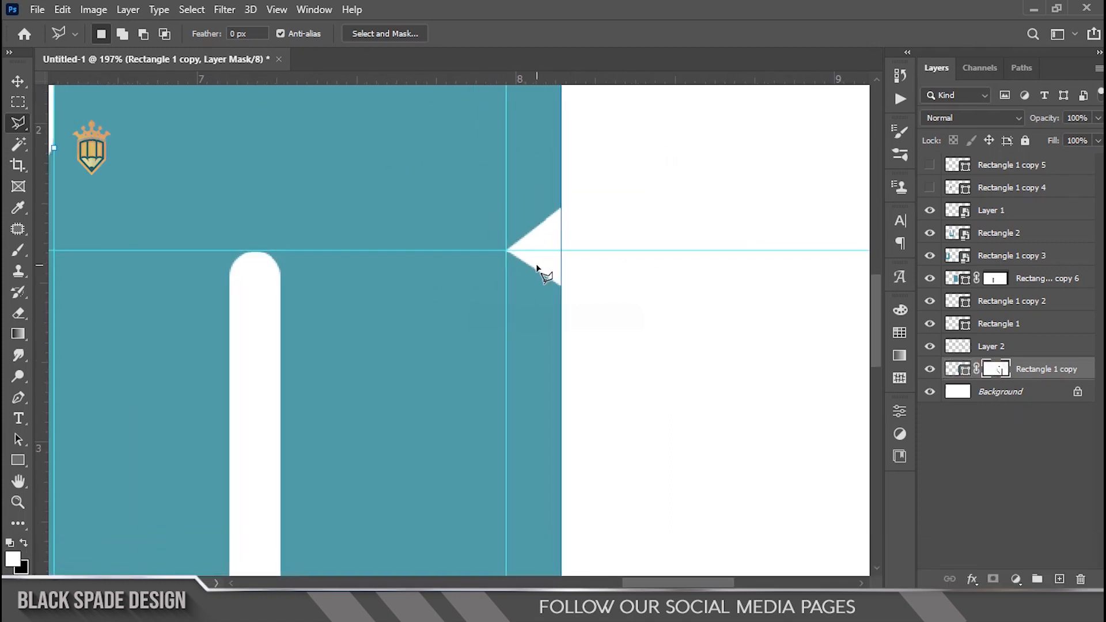
Step: On Layer 2, draw a closed curved pen path around the tip of the small edge notch
scroll(543, 267, up, 5)
click(998, 353)
scroll(443, 266, up, 3)
key(p)
click(557, 203)
drag(517, 352, 466, 352)
drag(416, 185, 427, 151)
drag(489, 124, 509, 126)
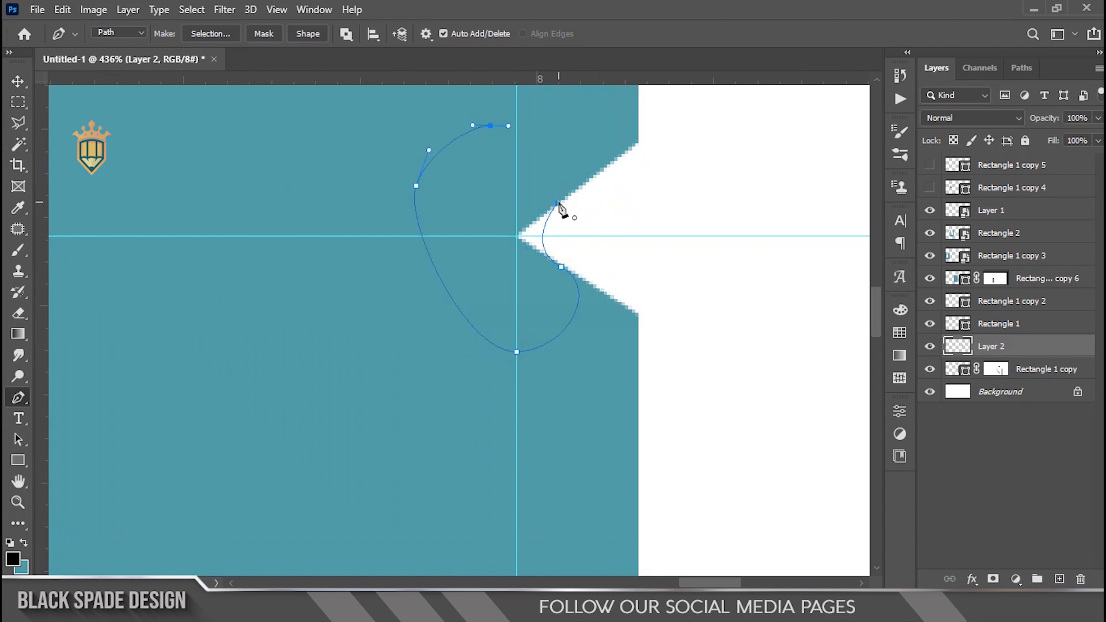
click(557, 204)
Step: Turn the path into a selection and fill it with teal to round the notch tip, and deselect
right_click(492, 197)
click(528, 265)
click(637, 145)
key(ctrl+BackSpace)
key(ctrl+d)
scroll(556, 244, down, 8)
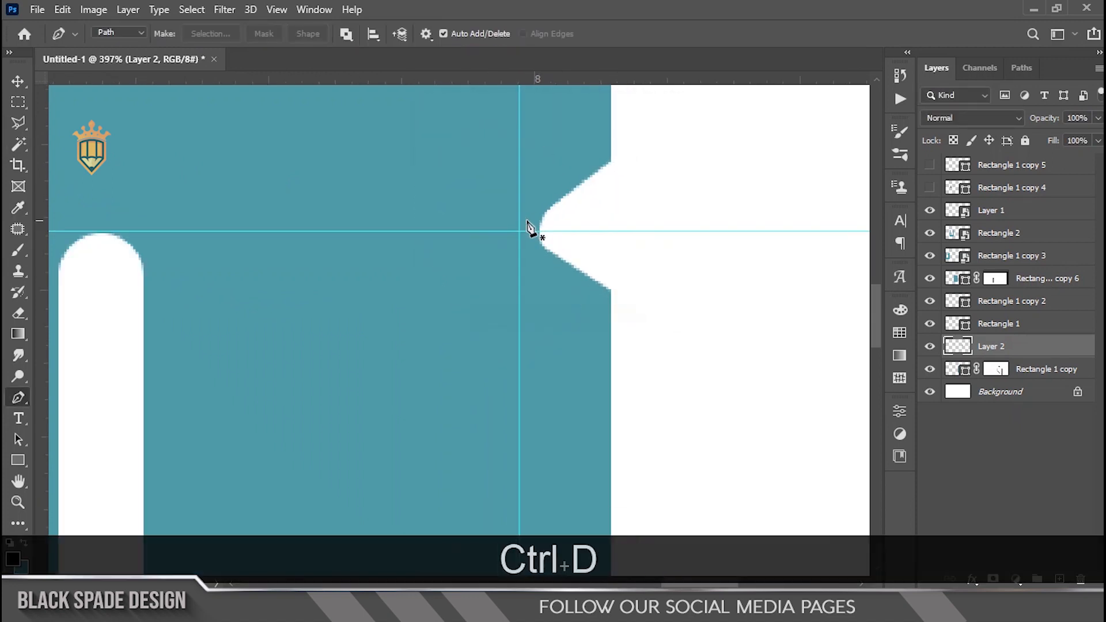
scroll(571, 234, down, 2)
Step: Examine the wide block's slots and edges up close for unevenness
key(v)
scroll(593, 383, up, 5)
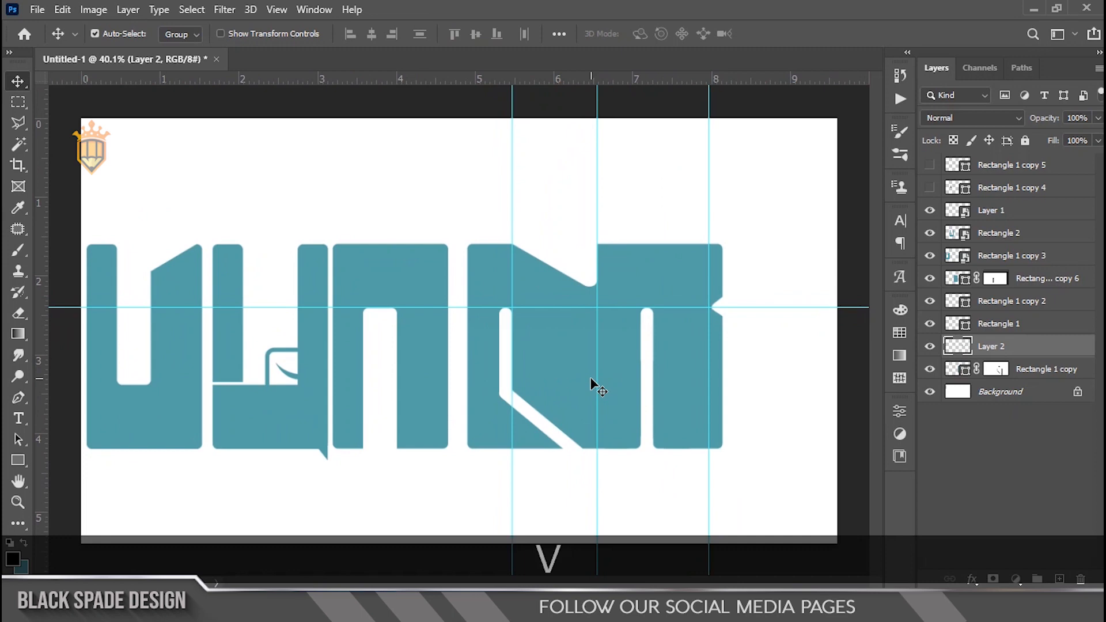
key(space)
scroll(593, 354, up, 1)
drag(593, 354, 469, 317)
right_click(432, 304)
click(454, 310)
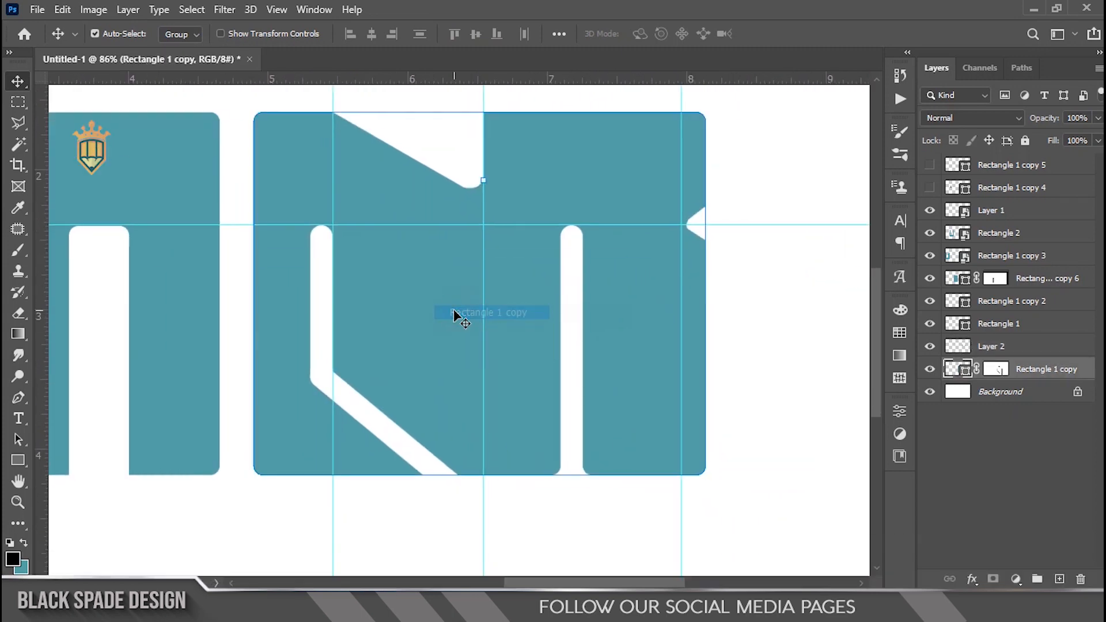
scroll(347, 396, up, 5)
Step: Patch the edge of the wide block's slot on Layer 2 with a tall marquee area filled with teal, and deselect
right_click(240, 340)
click(265, 350)
click(972, 349)
key(m)
scroll(257, 185, up, 1)
drag(223, 165, 327, 458)
scroll(321, 413, up, 1)
scroll(317, 403, up, 2)
key(ctrl+0)
key(ctrl+d)
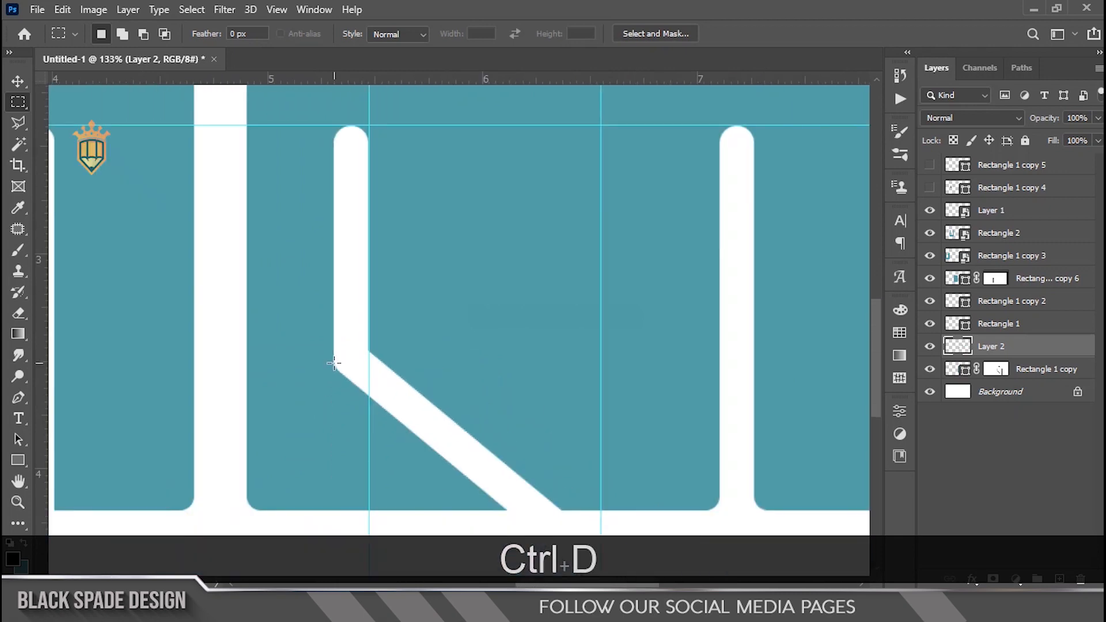
Step: Convert Rectangle 1 copy 2, Rectangle 1, Layer 2 and Rectangle 1 copy into one smart object
key(v)
ctrl+click(999, 323)
ctrl+click(1012, 301)
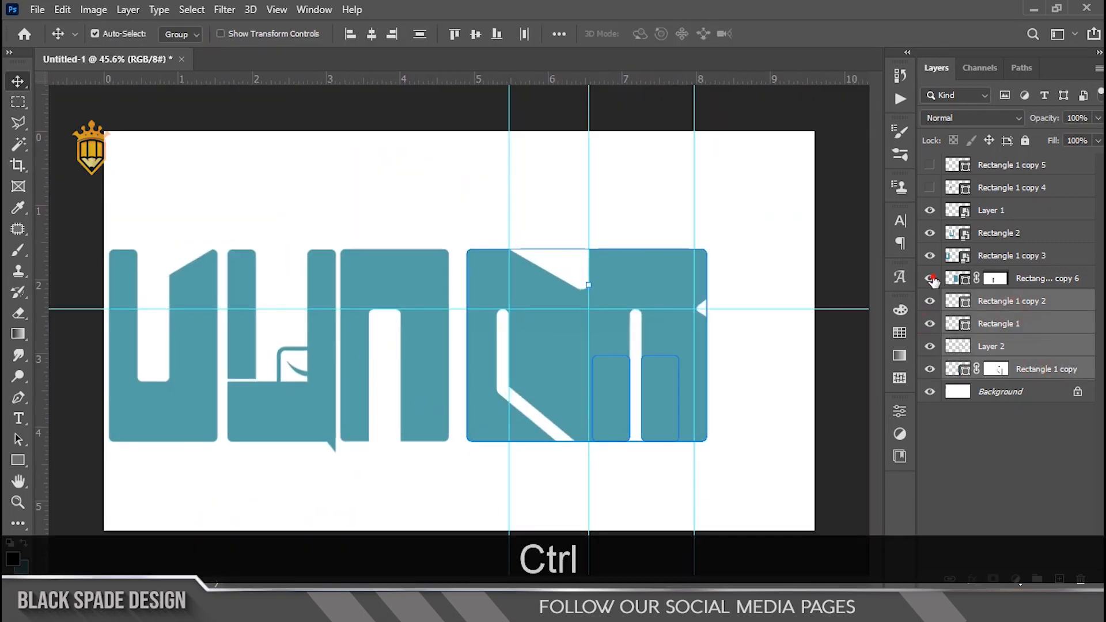
right_click(1031, 323)
click(883, 227)
Step: Convert the Rectangle 1 copy 6 layer into a smart object and check which letters Rectangle 1 copy 3 and Rectangle 2 hold
click(930, 279)
click(930, 278)
right_click(1029, 278)
click(916, 229)
click(930, 256)
click(930, 255)
click(930, 233)
click(930, 233)
Step: Select all letter layers from Layer 1 to Rectangle 1 copy 2, scale the lettering down and center it on the canvas
key(ctrl+minus)
click(1003, 212)
shift+click(1019, 302)
drag(534, 352, 616, 349)
scroll(567, 349, up, 2)
key(ctrl+t)
drag(781, 251, 672, 284)
scroll(474, 330, up, 2)
drag(449, 339, 499, 328)
key(Return)
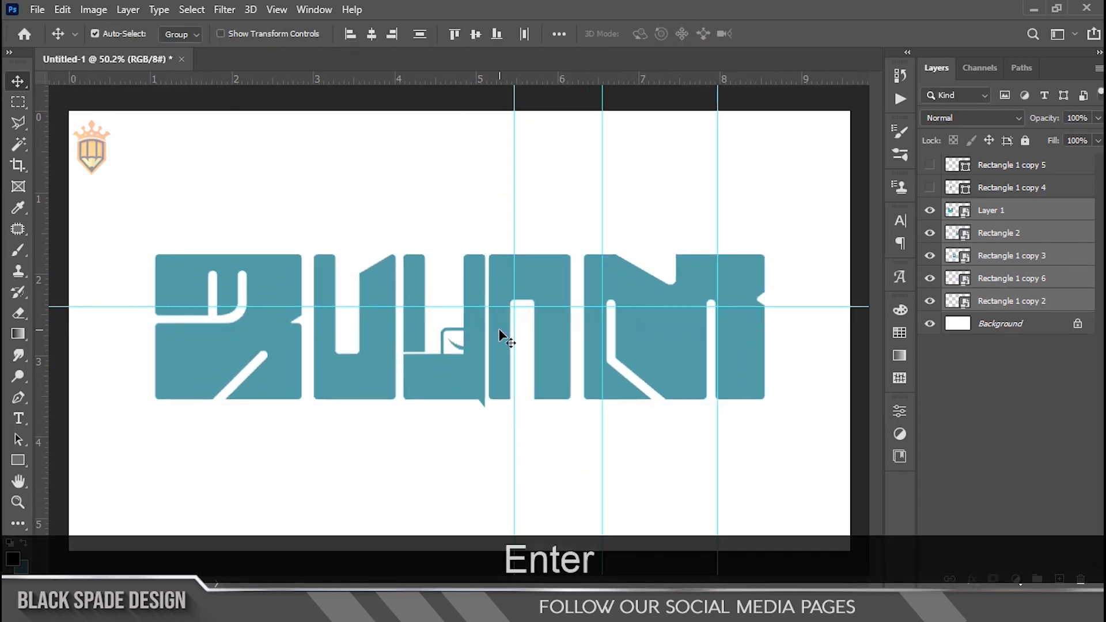
Step: Bring the bullethole image from the Mother 23 folder in File Explorer into the Photoshop document
scroll(198, 304, up, 3)
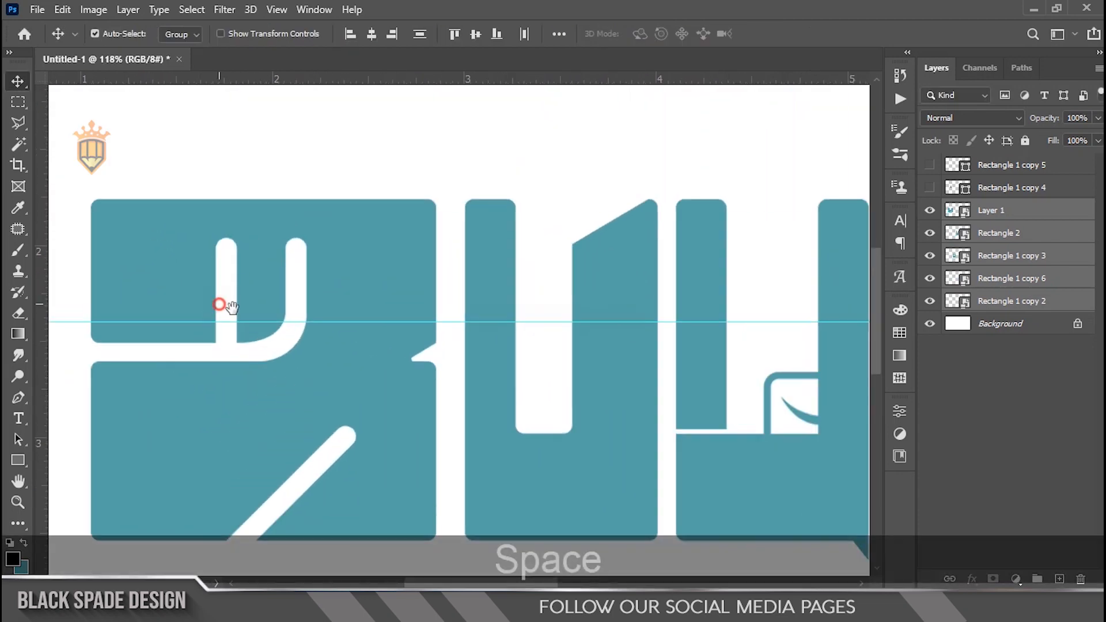
scroll(223, 311, down, 2)
drag(428, 357, 517, 362)
scroll(321, 424, up, 3)
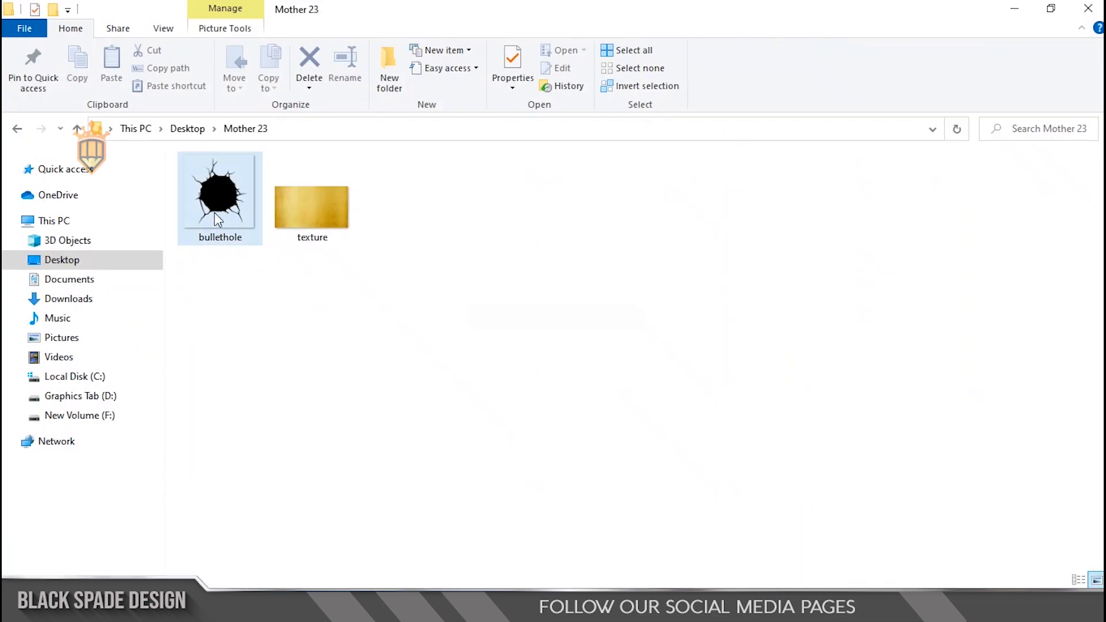
drag(214, 212, 288, 407)
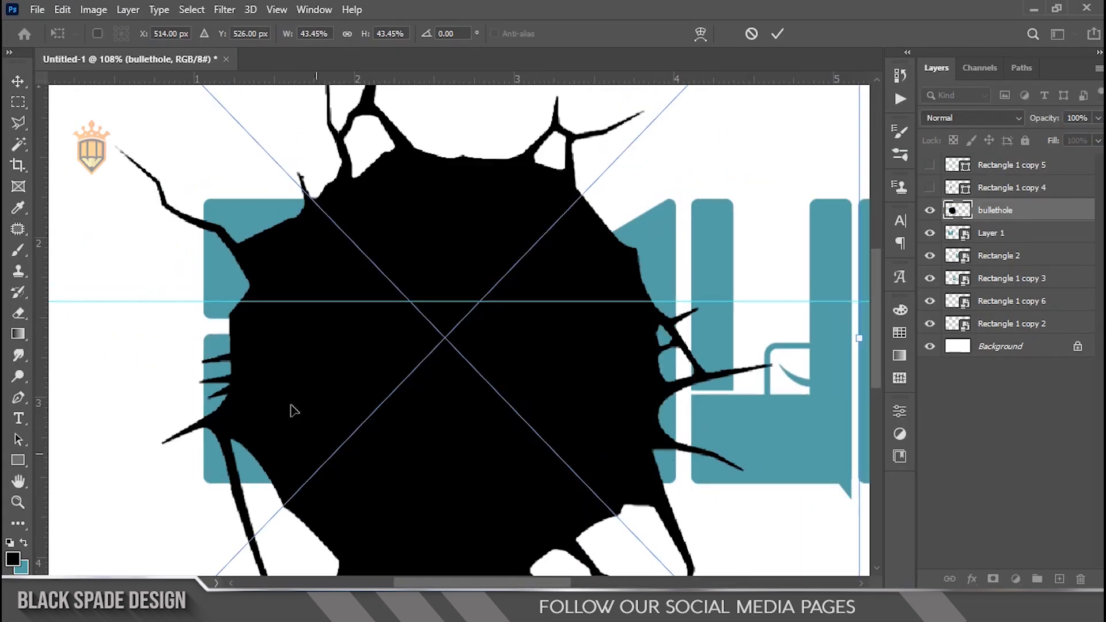
Step: Shrink the bullethole image and place it in the lower left part of the first letter block
scroll(288, 408, down, 4)
drag(489, 111, 369, 260)
scroll(369, 261, up, 4)
drag(314, 294, 291, 310)
scroll(282, 315, up, 2)
drag(336, 362, 307, 368)
key(Return)
scroll(307, 368, down, 5)
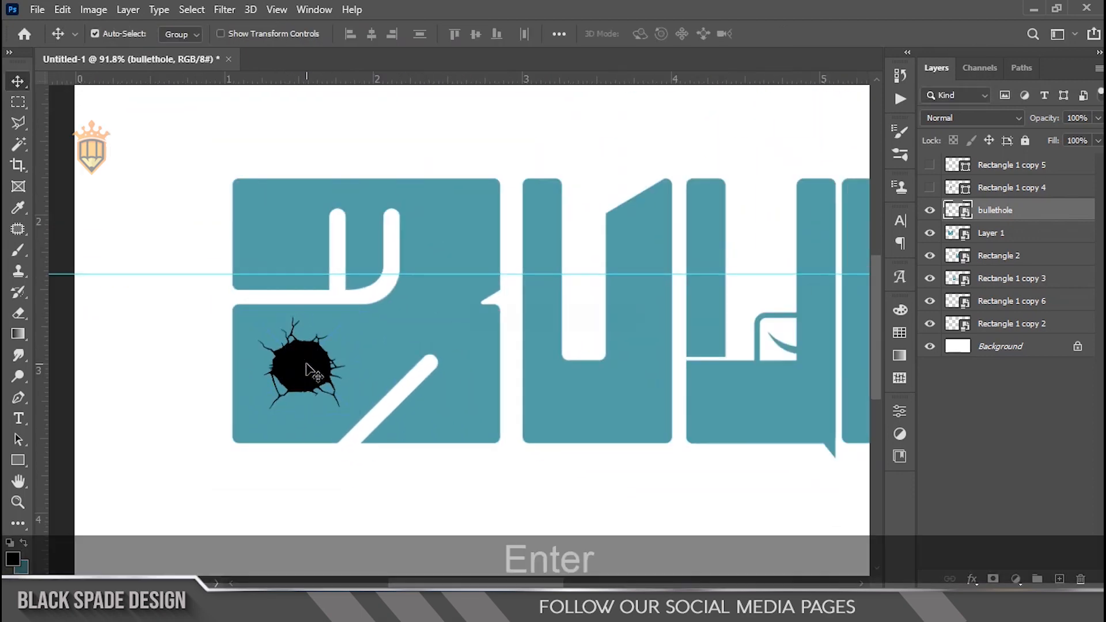
Step: Duplicate the bullethole onto the wide final block between its slots, rotate the copy and shift it slightly down
drag(191, 374, 663, 331)
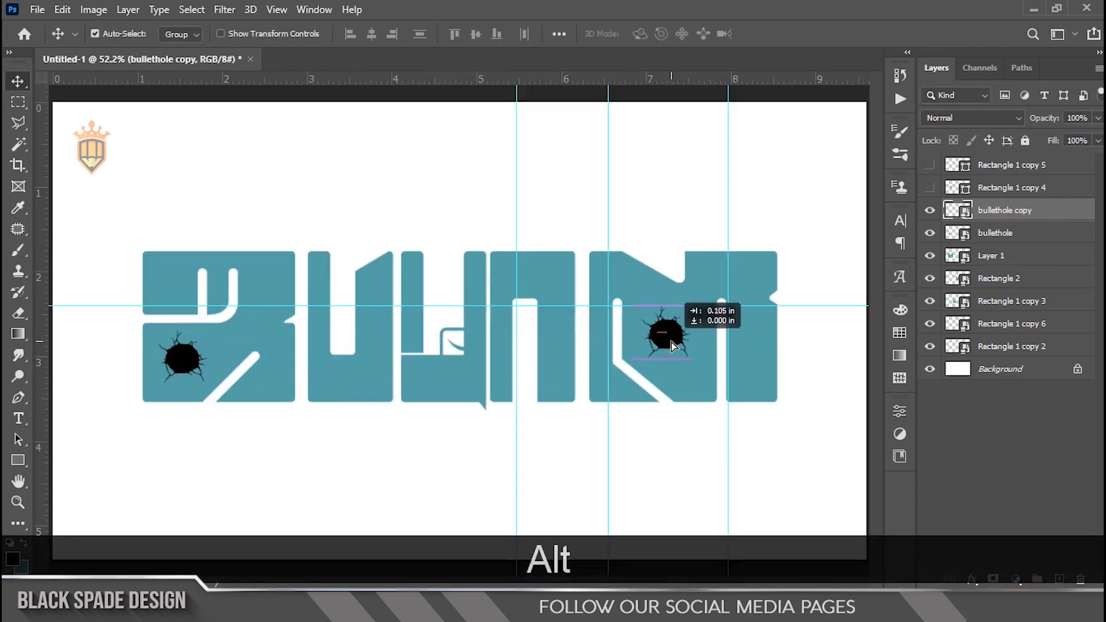
key(ctrl+t)
scroll(686, 369, up, 1)
drag(709, 379, 696, 389)
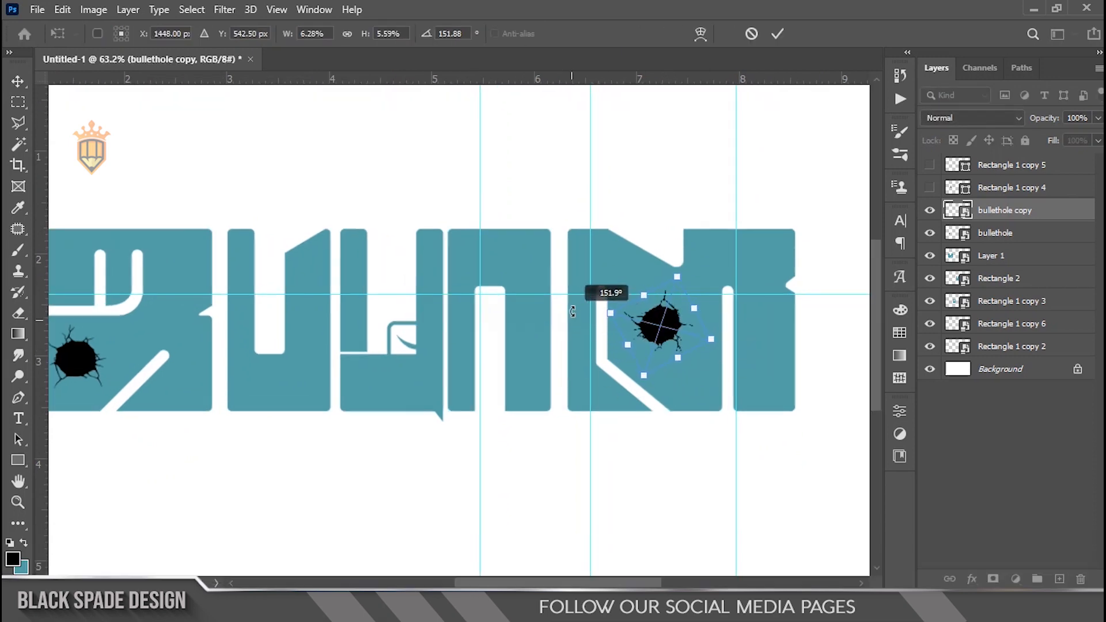
key(Return)
scroll(656, 325, up, 3)
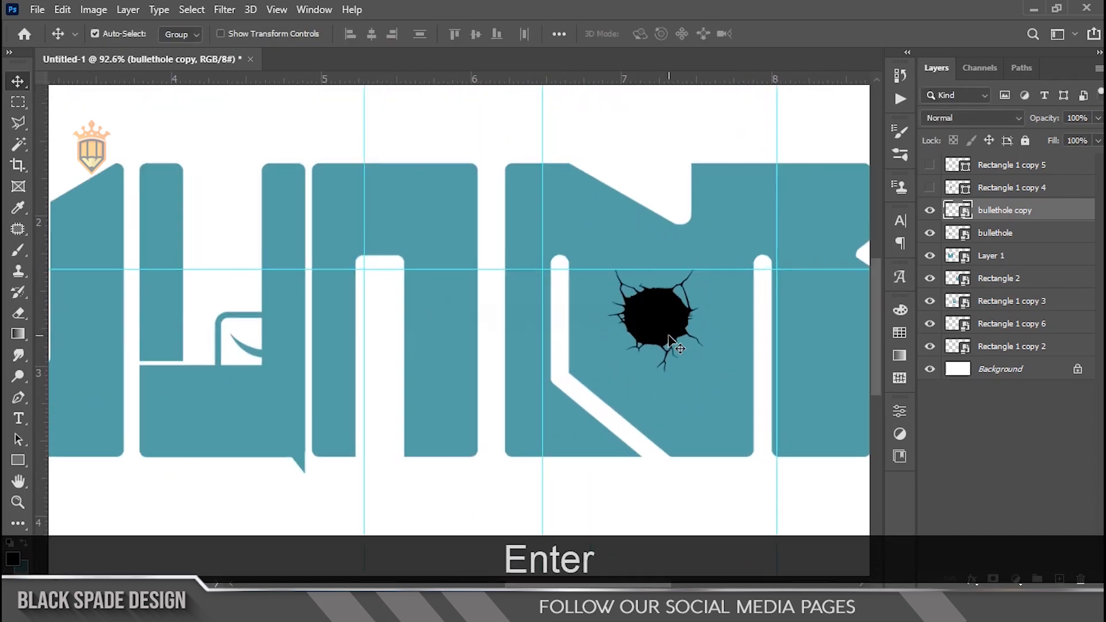
drag(654, 321, 654, 329)
scroll(654, 330, down, 3)
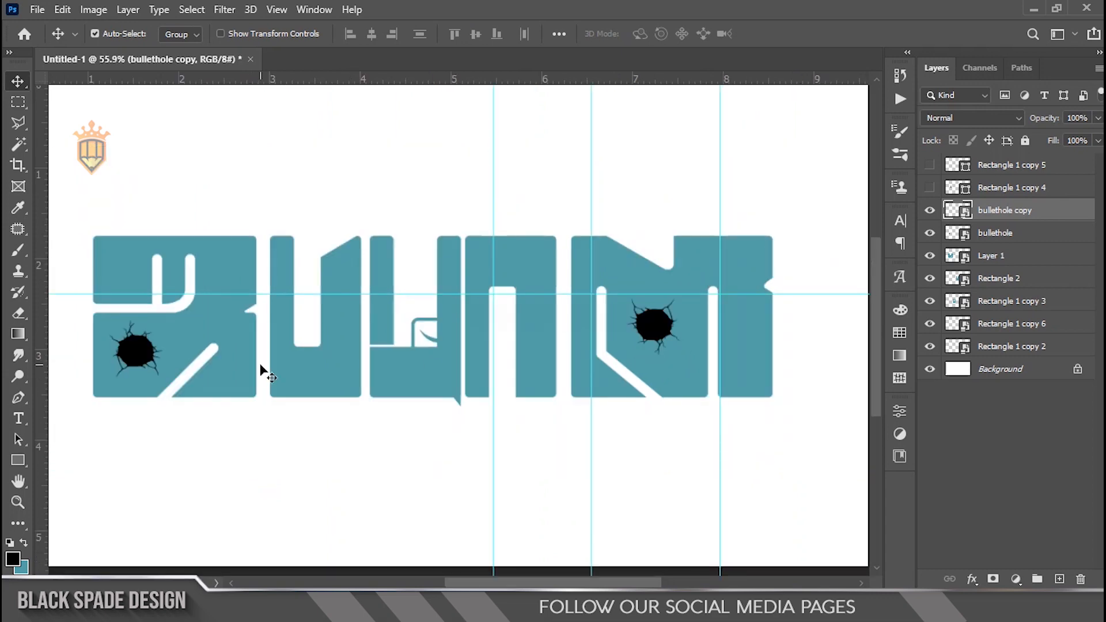
Step: Slightly enlarge the bullethole and bullethole copy layers together
ctrl+click(1023, 236)
key(ctrl+t)
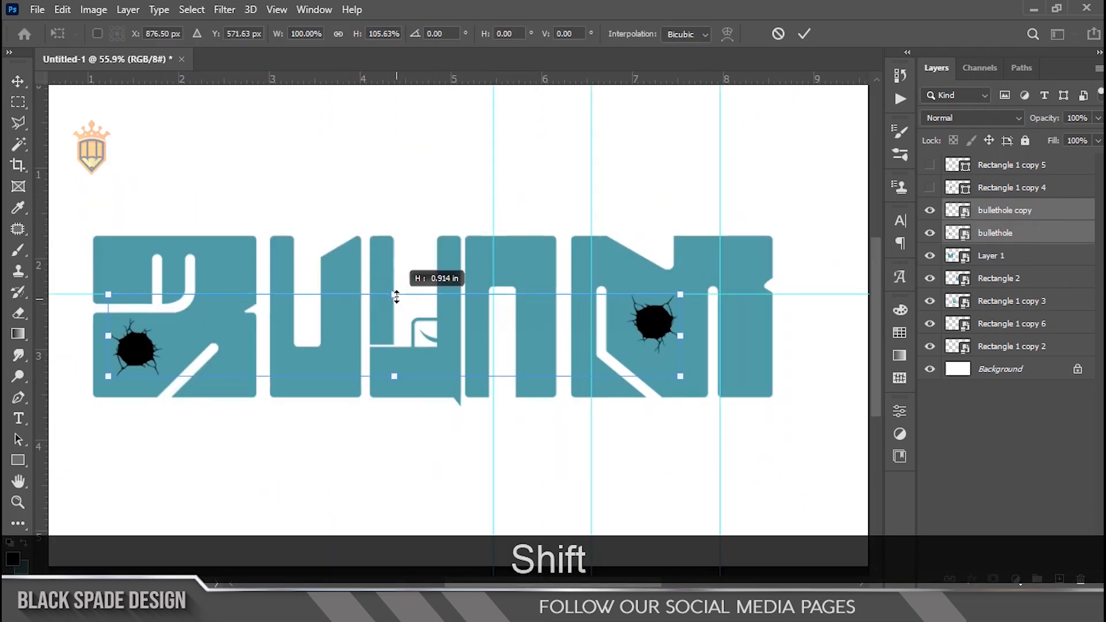
drag(678, 379, 682, 385)
key(Return)
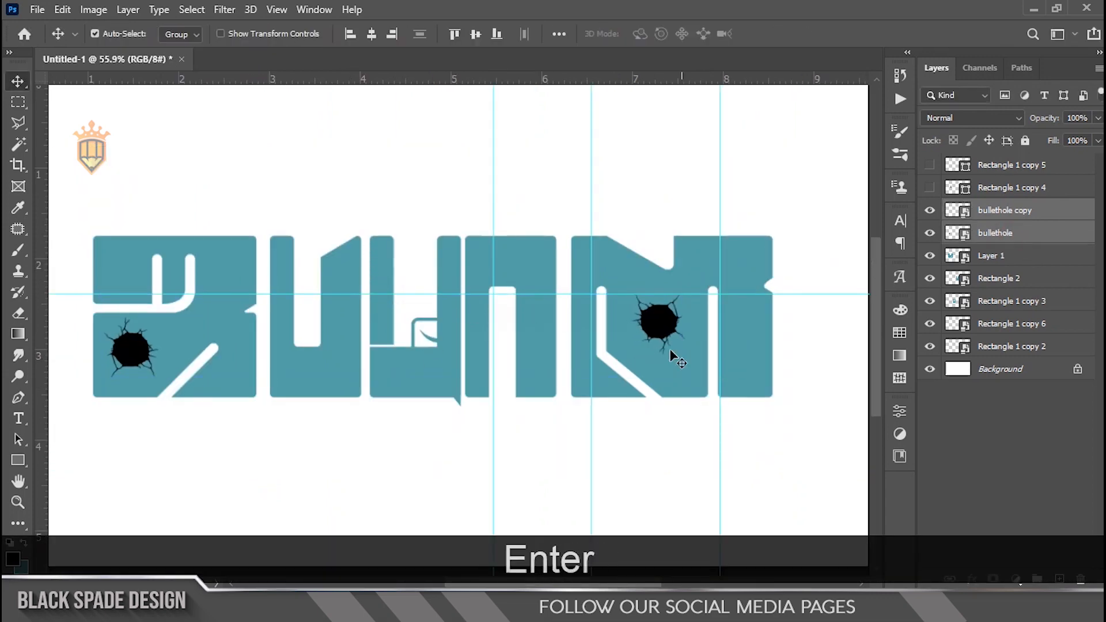
Step: Reposition the bullet holes within the final block and the first block, nudging the first block's hole up
scroll(665, 340, up, 3)
drag(655, 317, 643, 325)
scroll(643, 325, down, 2)
drag(418, 369, 692, 340)
right_click(268, 317)
click(273, 324)
scroll(269, 321, up, 3)
drag(265, 315, 278, 324)
key(Up)
scroll(301, 301, down, 6)
Step: Merge the two bullethole layers, then load the merged layer's outline as a selection and hide it
ctrl+click(995, 217)
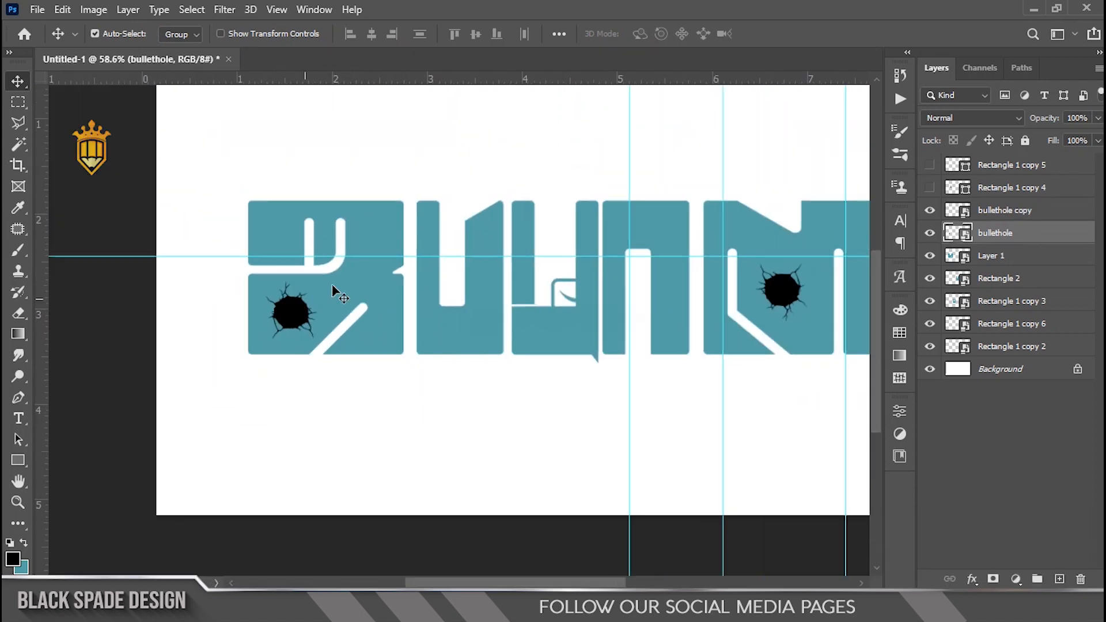
key(ctrl+e)
ctrl+click(959, 212)
click(926, 213)
Step: Punch the bullet hole out of Rectangle 1 copy 2 with a layer mask made from the inverted selection
right_click(340, 298)
click(356, 306)
scroll(358, 308, down, 2)
click(994, 324)
key(ctrl+shift+i)
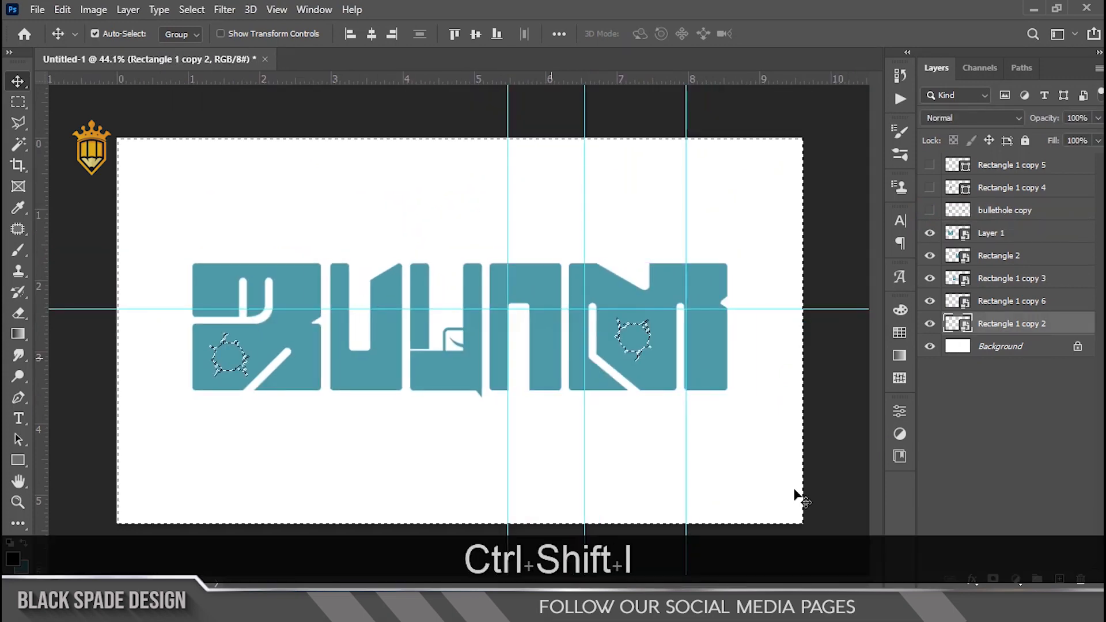
click(995, 579)
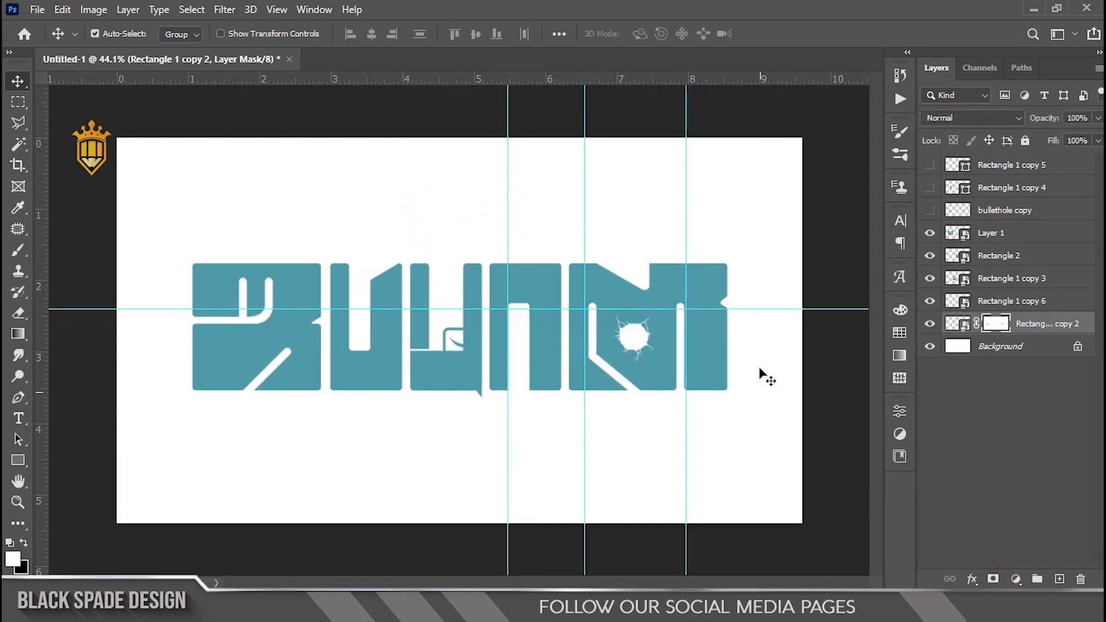
Step: Punch the bullet hole out of Layer 1 with a layer mask made from the inverted outline of the hidden bullethole copy layer
click(930, 211)
click(957, 216)
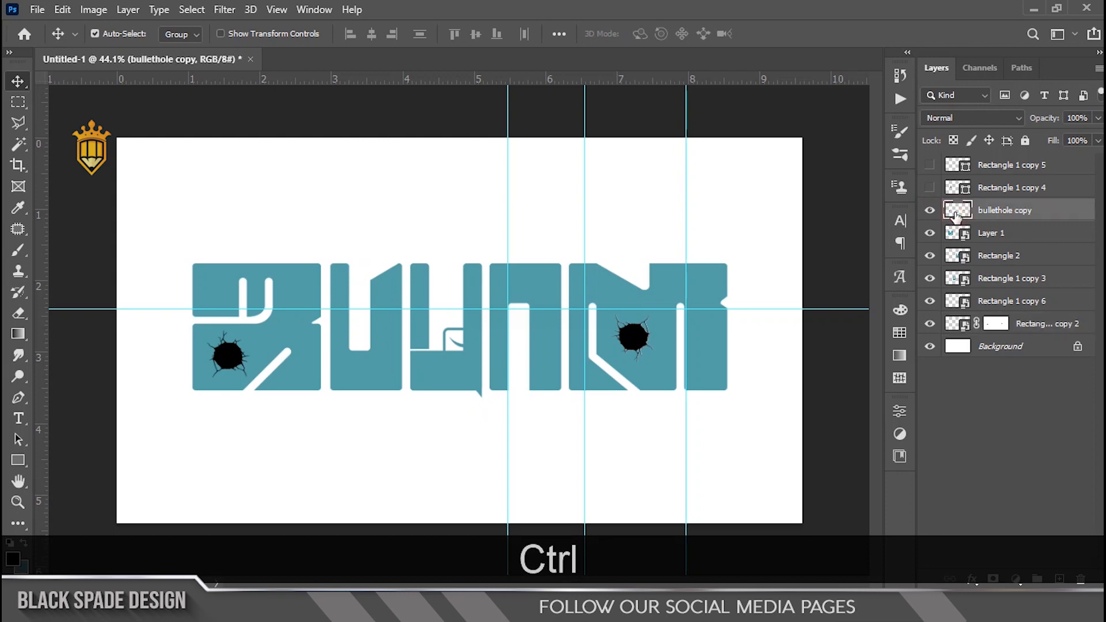
scroll(415, 345, up, 1)
right_click(234, 331)
click(254, 339)
key(ctrl+shift+i)
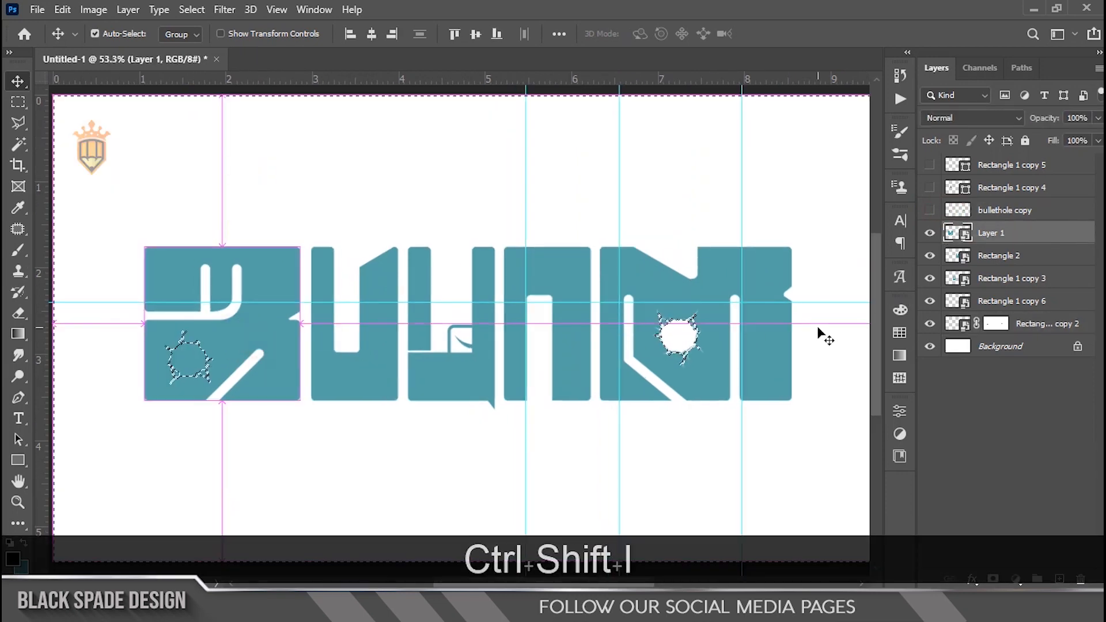
click(992, 580)
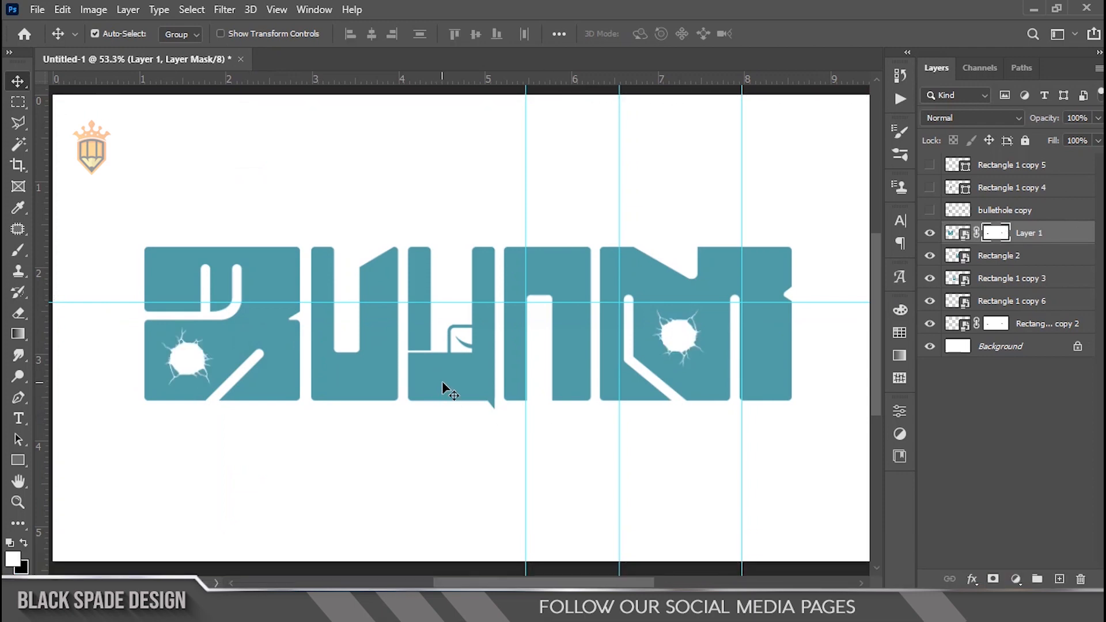
Step: Draw a circle about 79 px wide above the second letter block and fill it with the lettering's teal
scroll(237, 346, up, 2)
scroll(240, 346, down, 4)
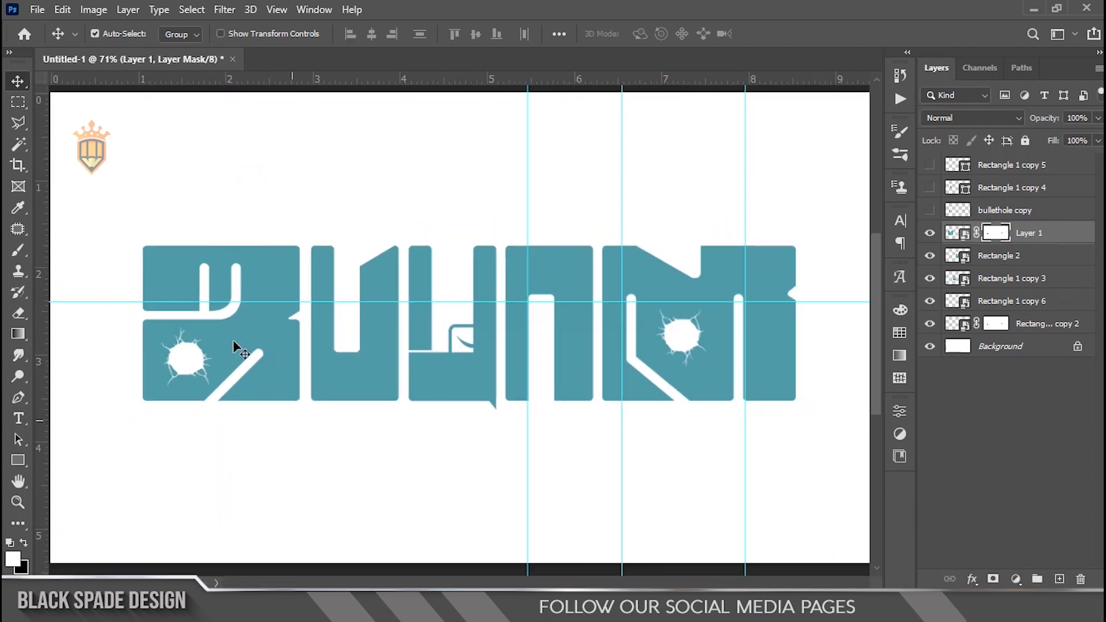
scroll(459, 325, up, 4)
drag(339, 302, 390, 386)
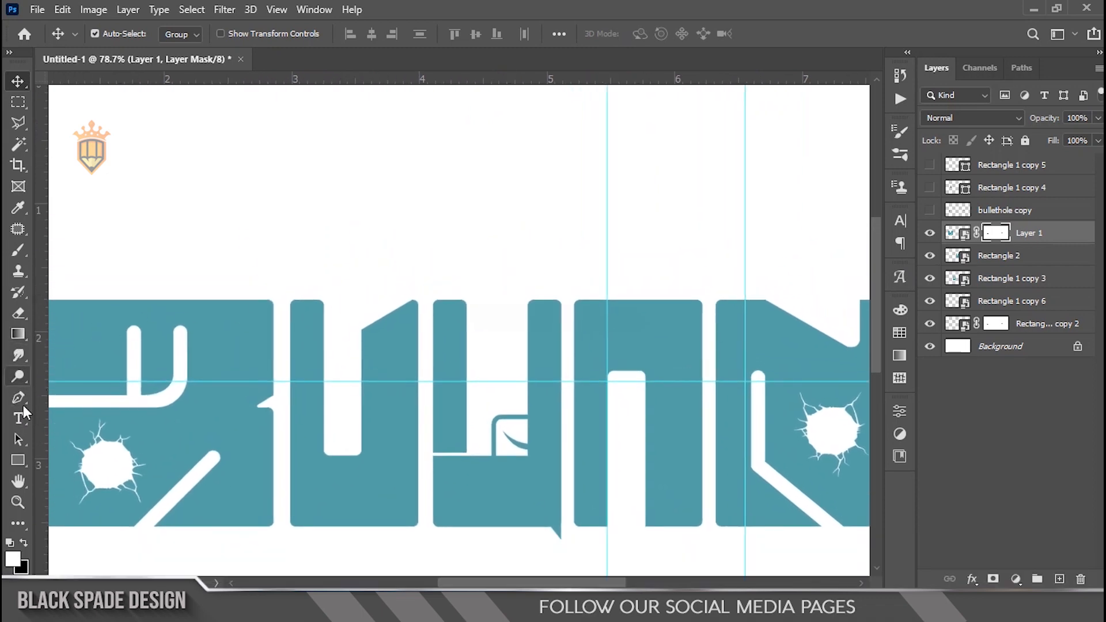
click(18, 460)
right_click(18, 459)
click(95, 492)
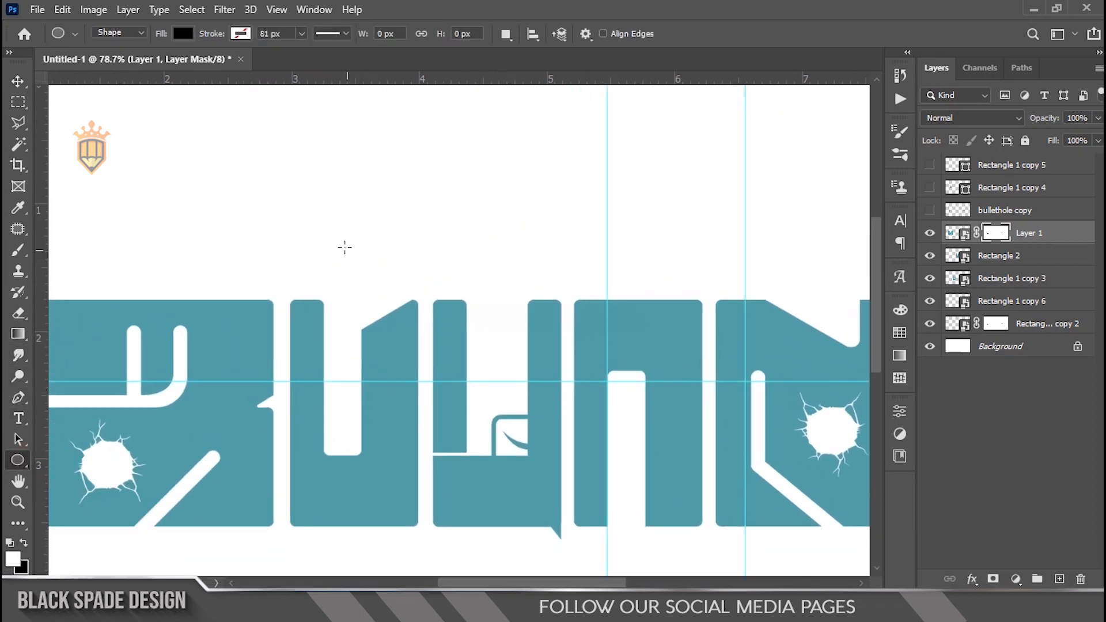
drag(334, 226, 385, 287)
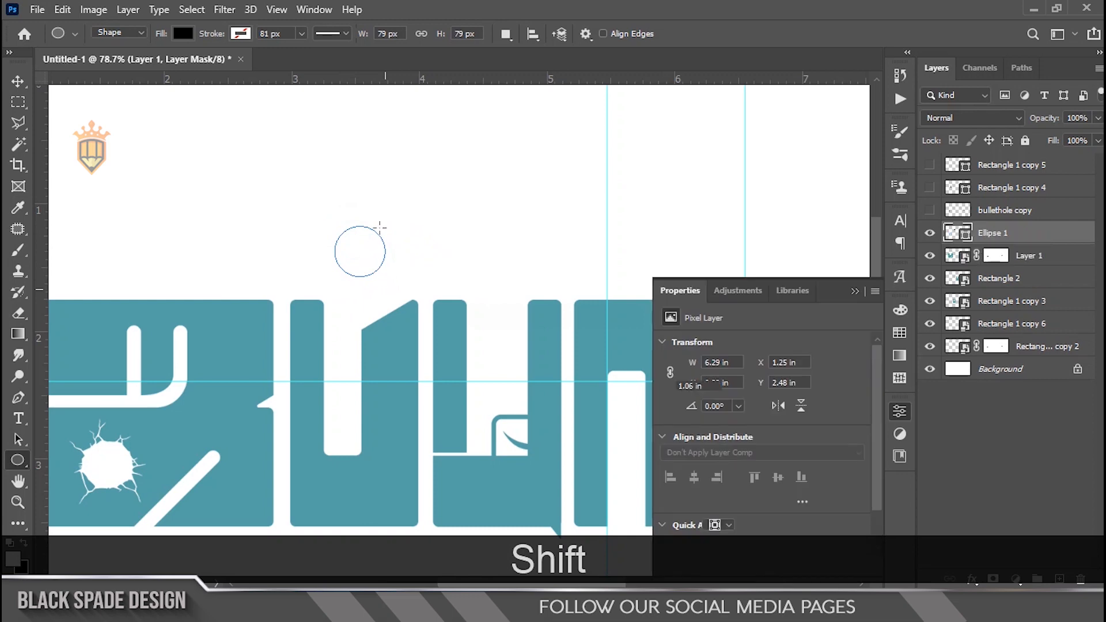
scroll(366, 255, up, 1)
click(714, 463)
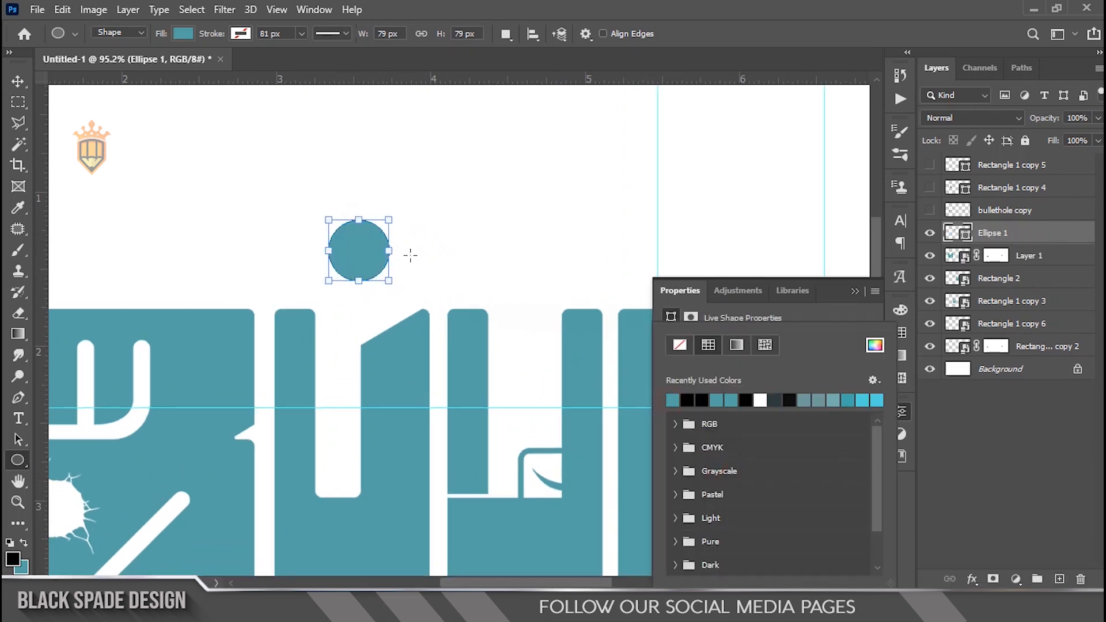
Step: Flatten the circle to about 0.31 in high and lower it onto the top gap of the second letter block
click(354, 216)
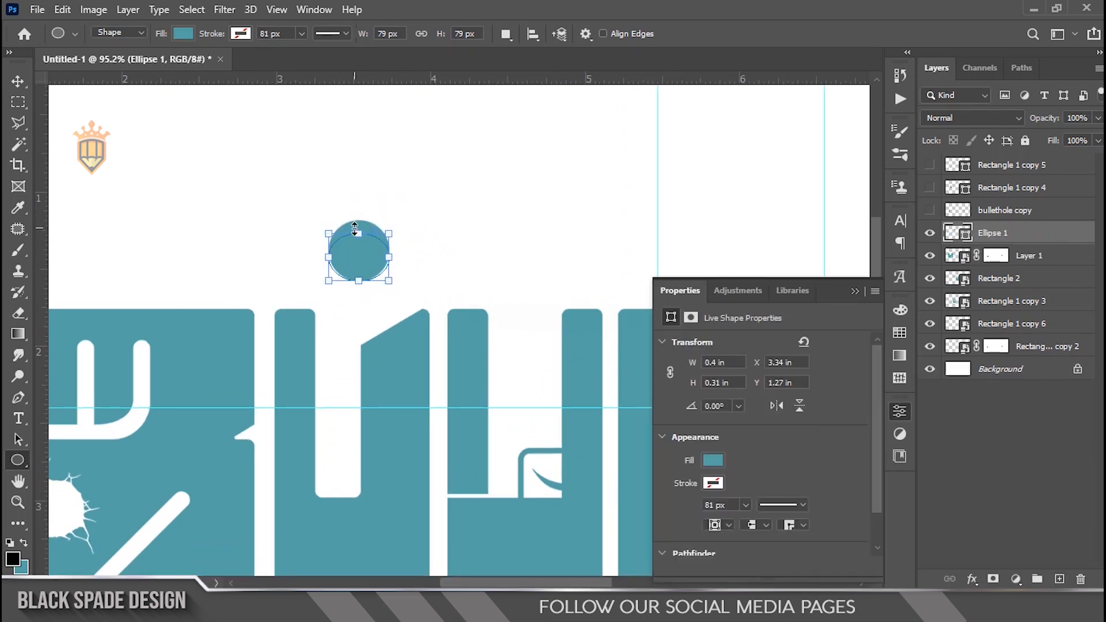
key(v)
drag(365, 259, 365, 310)
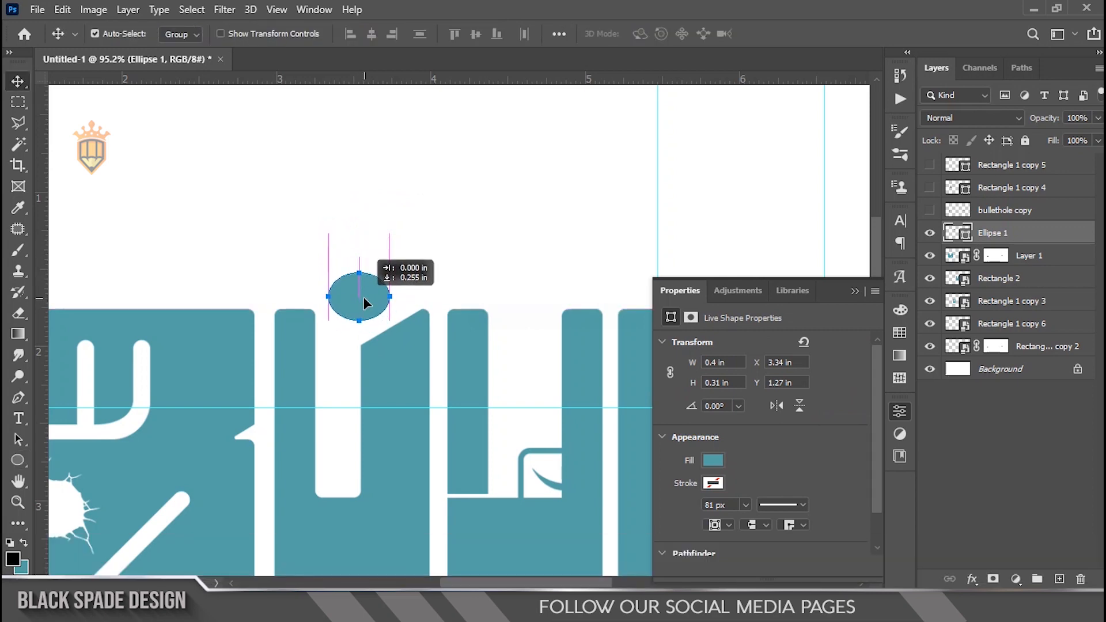
Step: Duplicate the ellipse above the angled notch of the final letter block and nudge the copy slightly left
scroll(363, 297, down, 4)
key(space)
drag(416, 290, 518, 283)
key(alt)
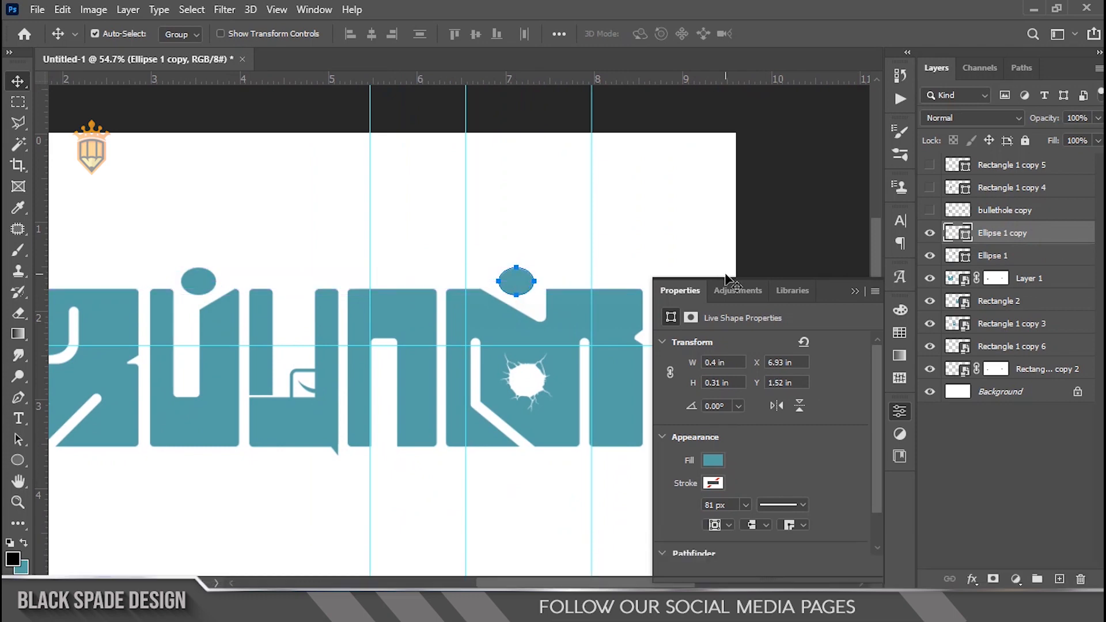
key(Left)
key(Left)
key(Left)
key(Left)
key(Left)
key(Left)
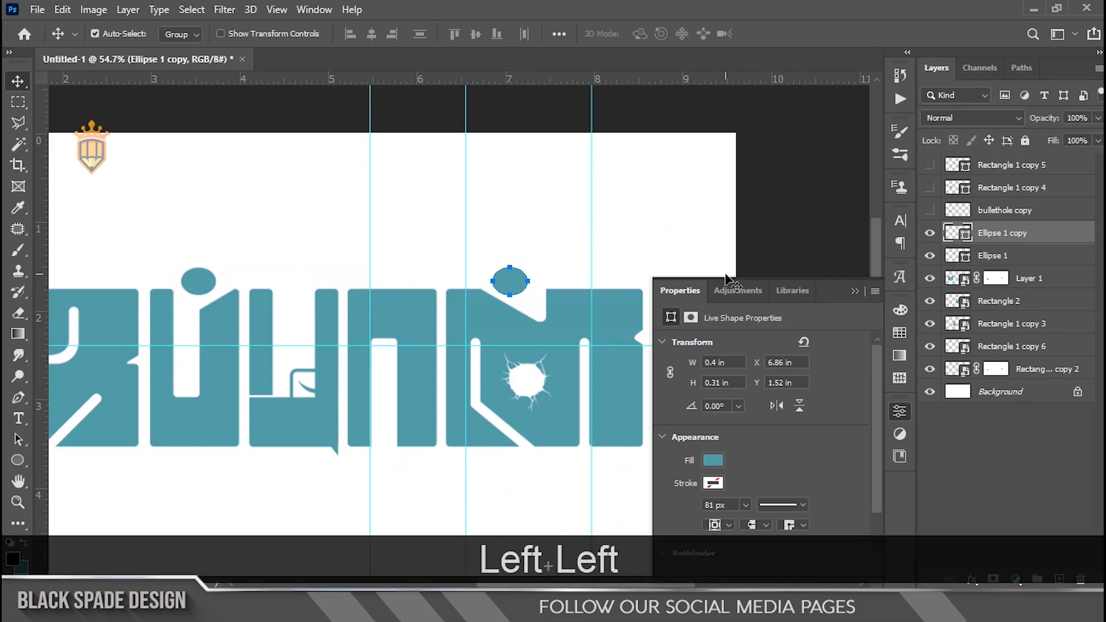
key(Right)
key(Right)
scroll(432, 280, down, 3)
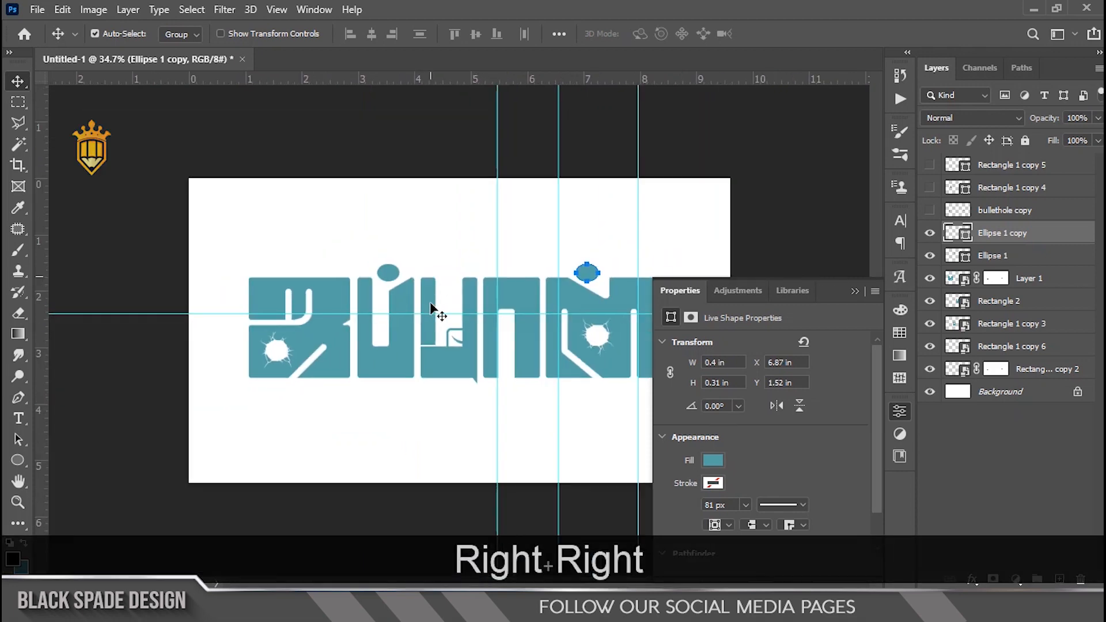
Step: Enlarge Ellipse 1 and Ellipse 1 copy together slightly, to about 0.33 in high
click(425, 427)
key(ctrl+minus)
key(ctrl+plus)
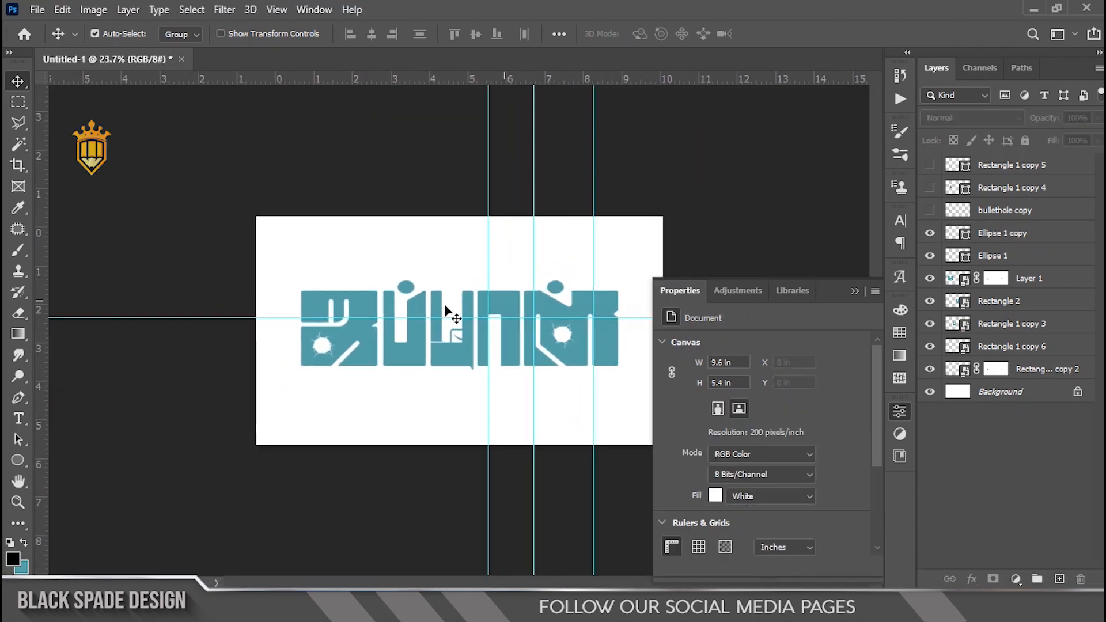
key(ctrl+plus)
key(space)
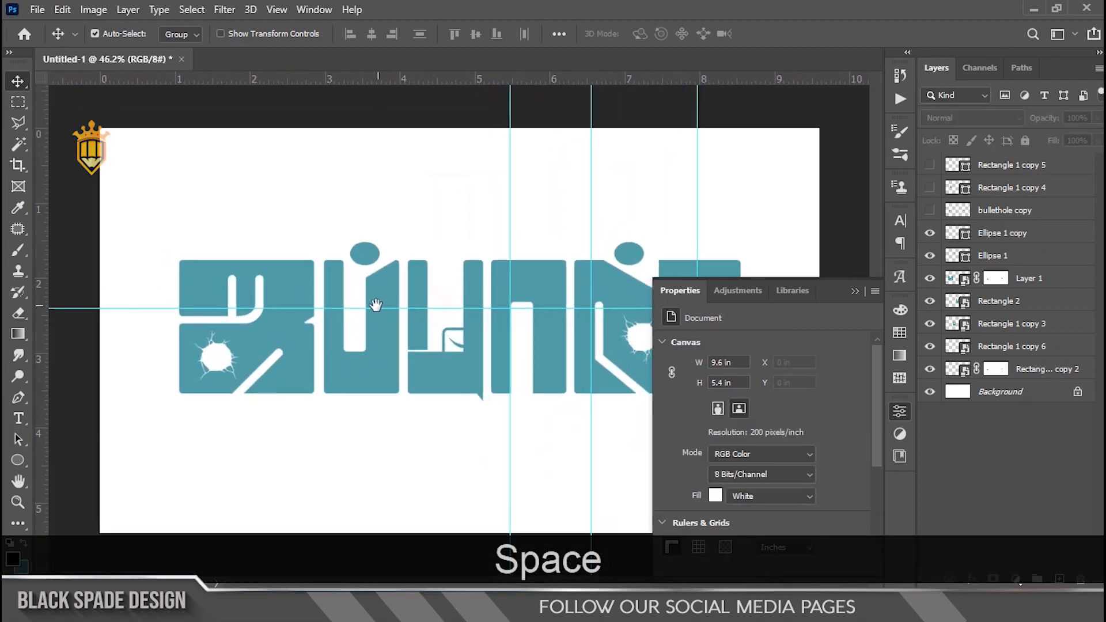
right_click(627, 255)
click(651, 265)
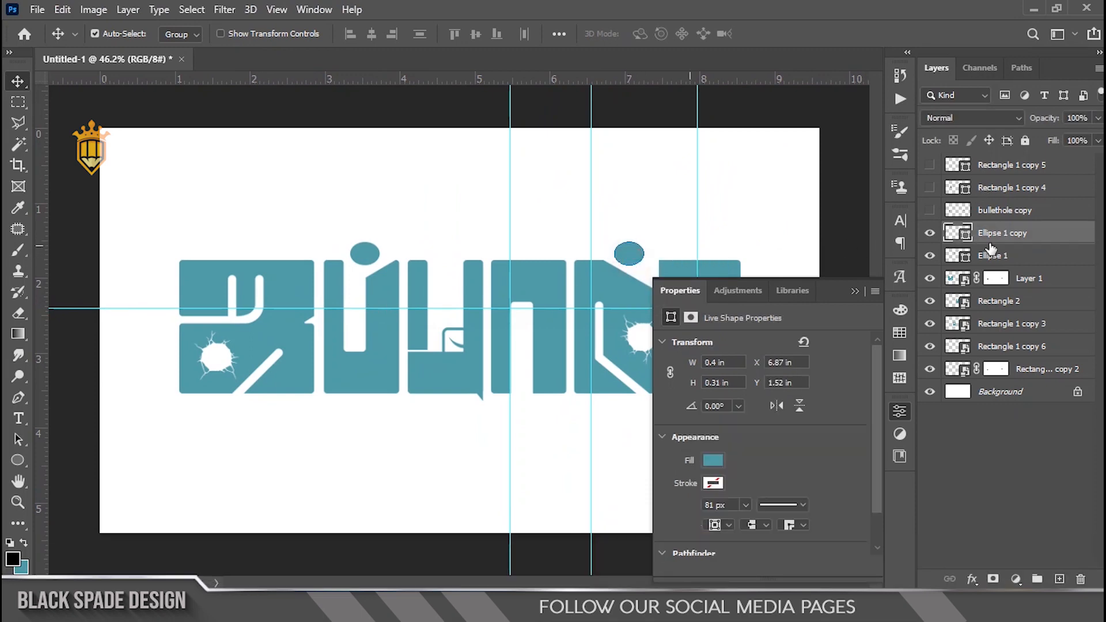
ctrl+click(992, 254)
key(ctrl+t)
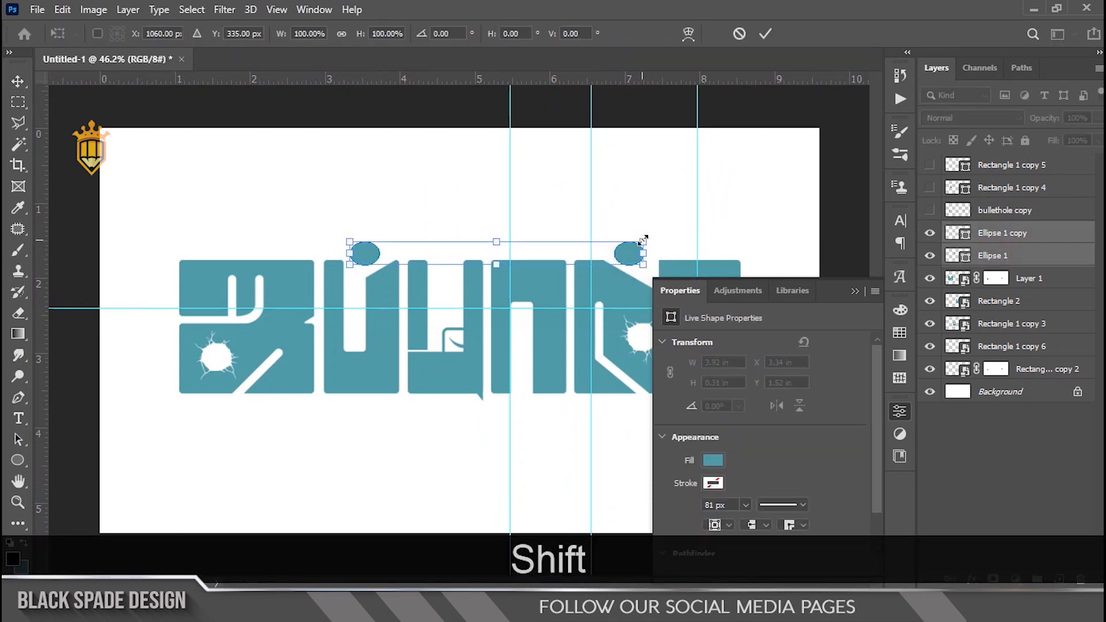
drag(643, 241, 651, 243)
key(Return)
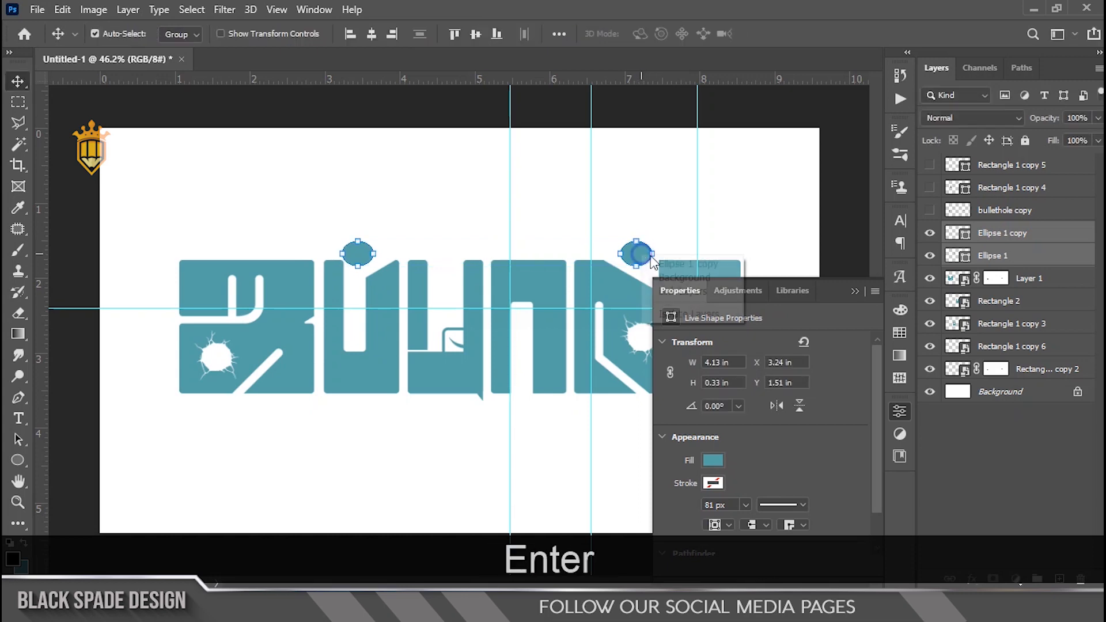
Step: Nudge Ellipse 1 copy left and Ellipse 1 right until each dot sits over its own letter gap
click(641, 253)
key(Left)
key(Left)
key(Left)
drag(358, 253, 361, 254)
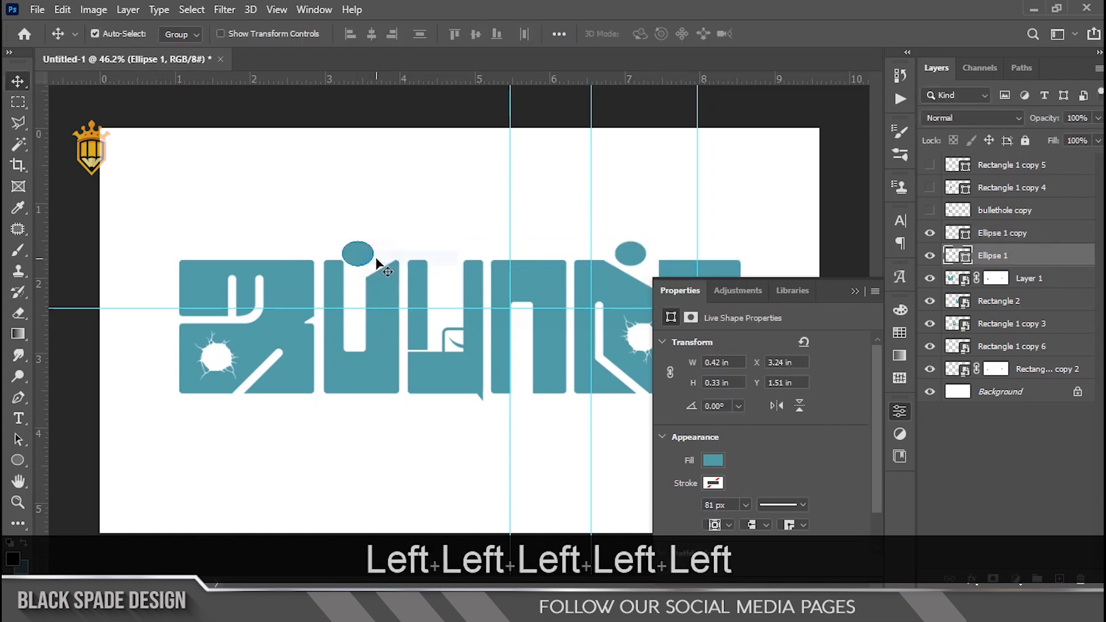
key(Right)
key(Right)
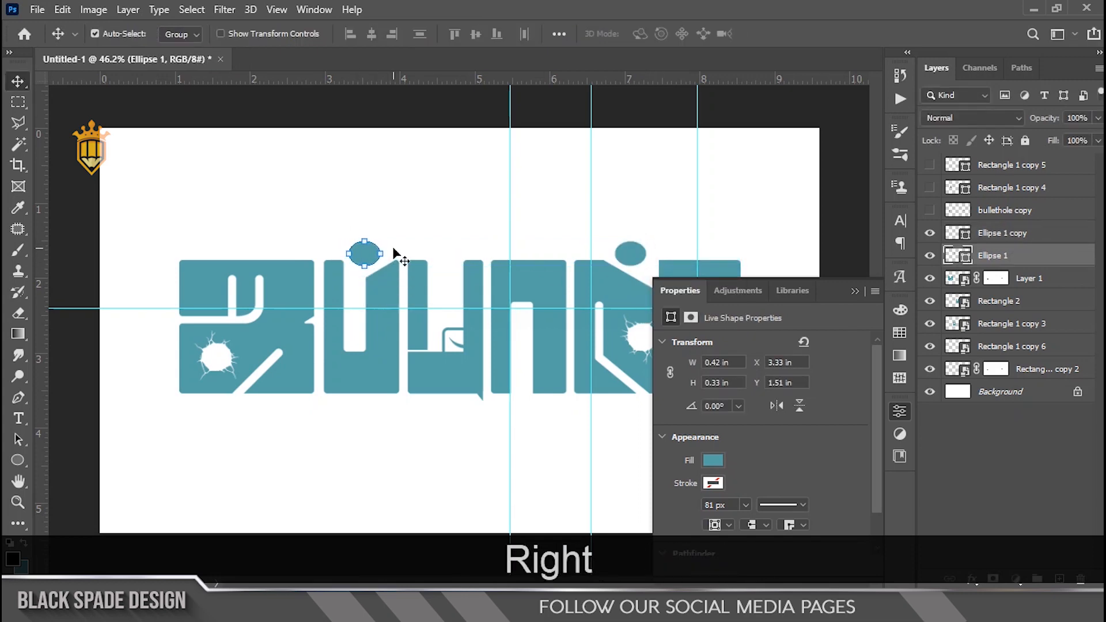
click(420, 228)
Step: Convert all layers from Ellipse 1 copy down to Rectangle 1 copy 2 into a single smart object
scroll(422, 232, down, 2)
click(856, 291)
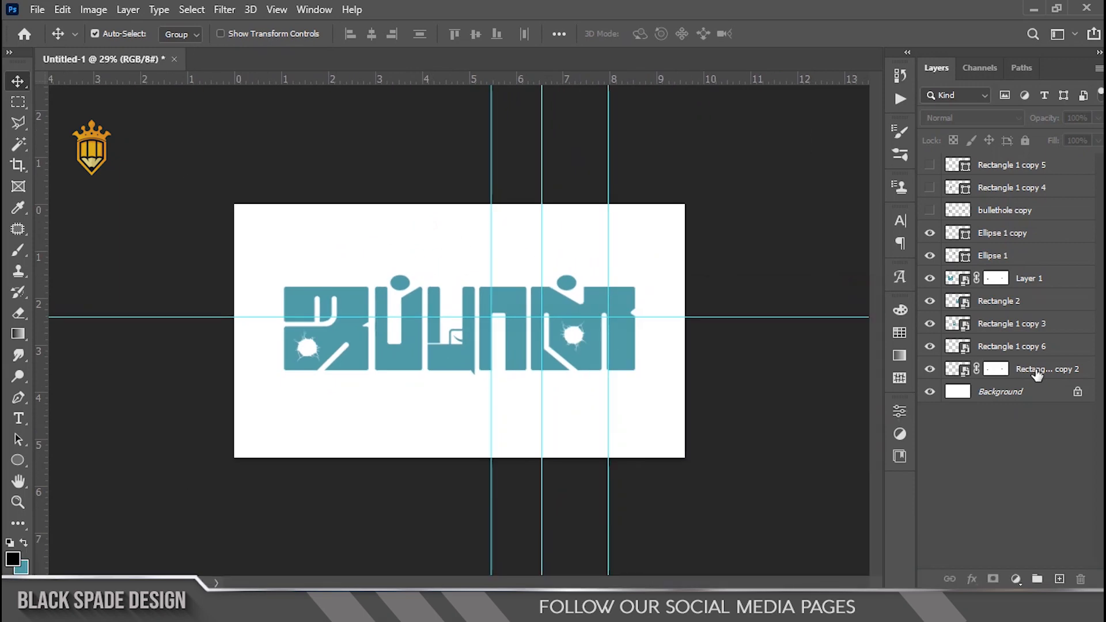
click(1037, 374)
shift+click(1014, 246)
right_click(1012, 247)
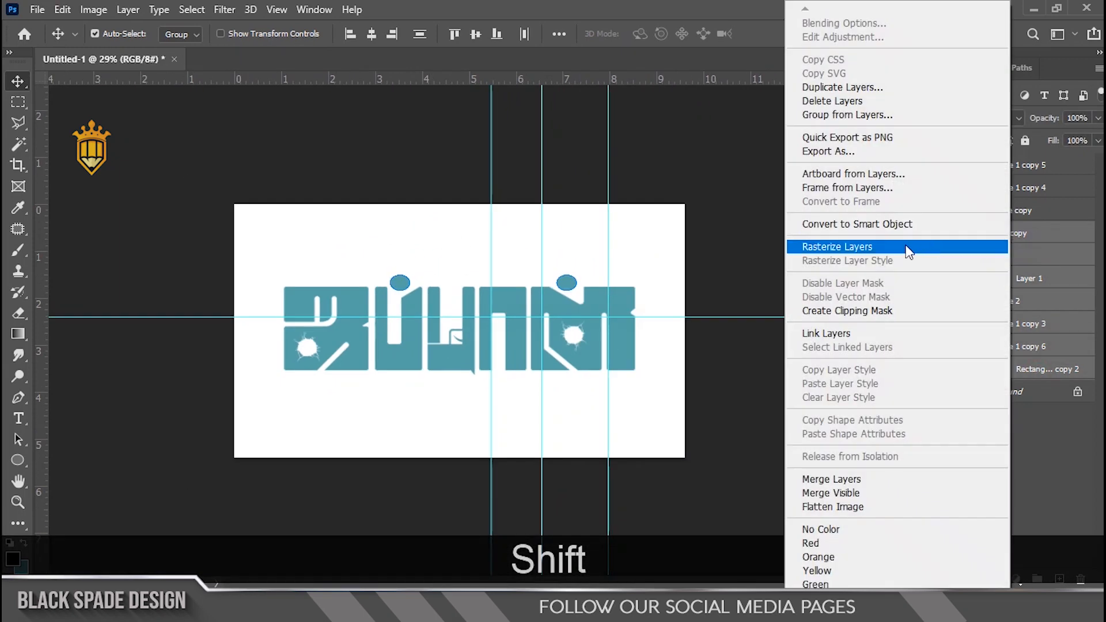
click(888, 224)
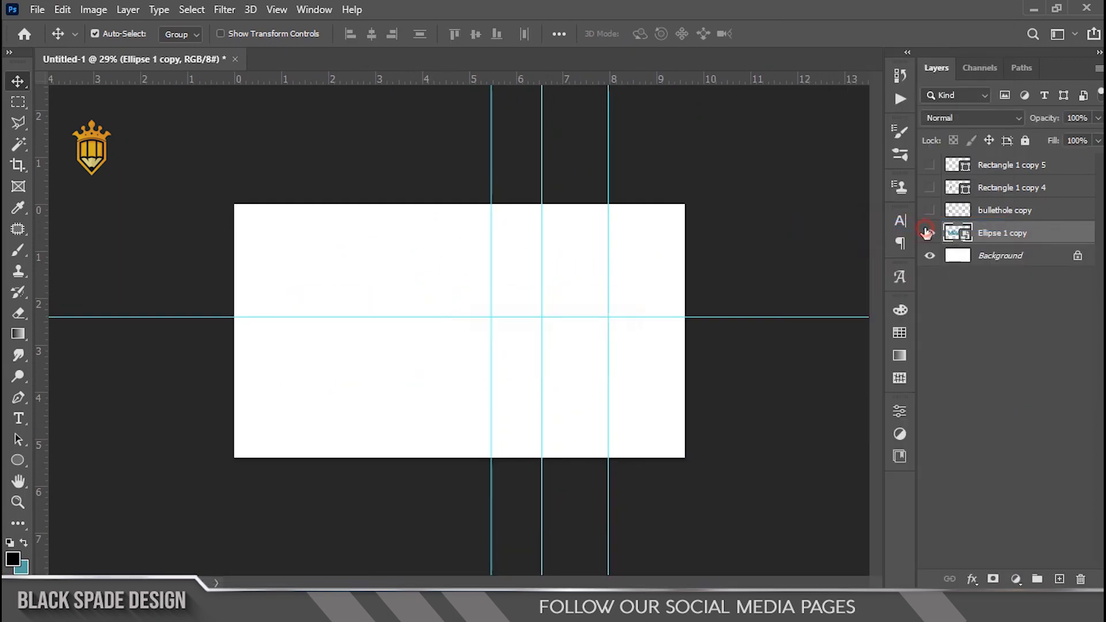
Step: Open the Untitled-1 poster image from the Graphics Tab (D:) drive as a separate Photoshop document and hide its guides
scroll(463, 338, up, 2)
key(alt+Tab)
click(86, 397)
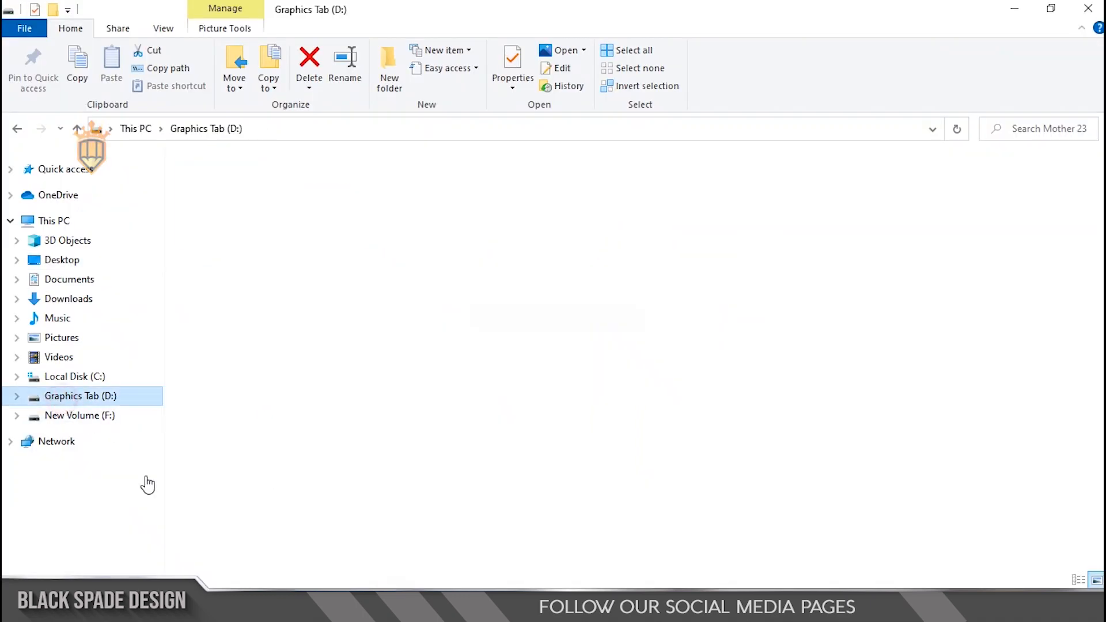
drag(752, 455, 582, 61)
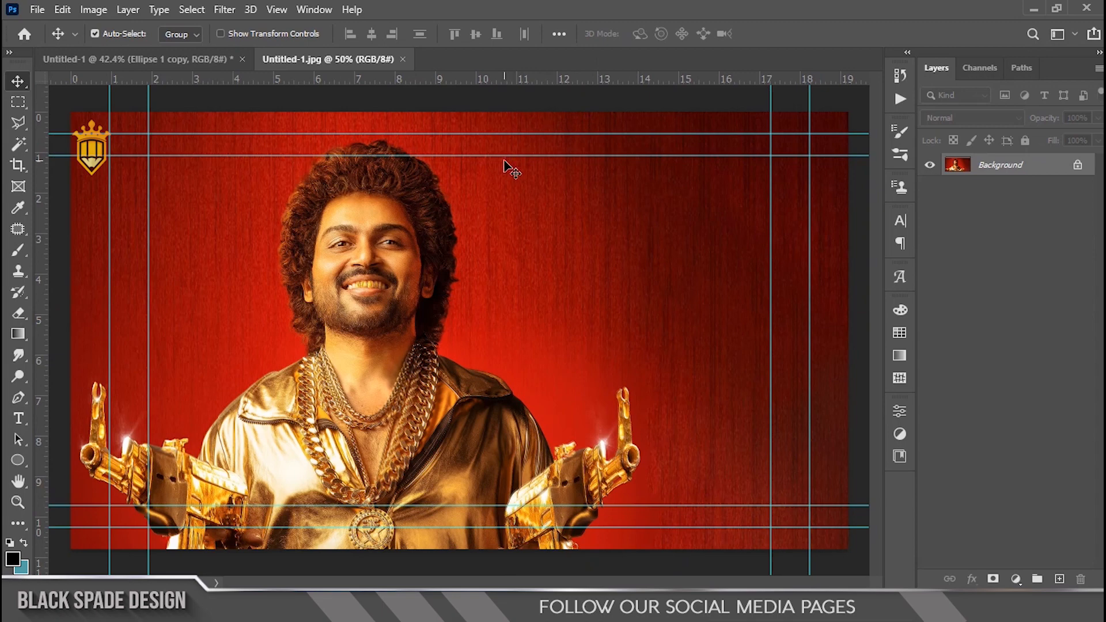
key(ctrl+h)
Step: Copy the lettering smart object from the logo document and paste it into the Untitled-1.jpg poster
key(ctrl+Tab)
key(ctrl+c)
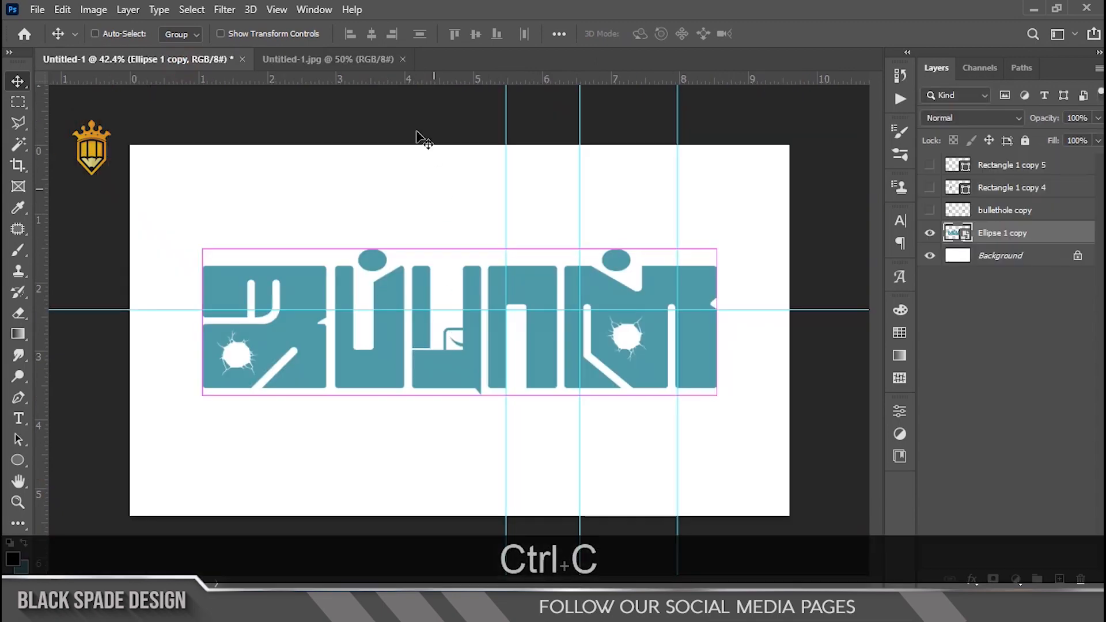
key(ctrl+Tab)
key(ctrl+v)
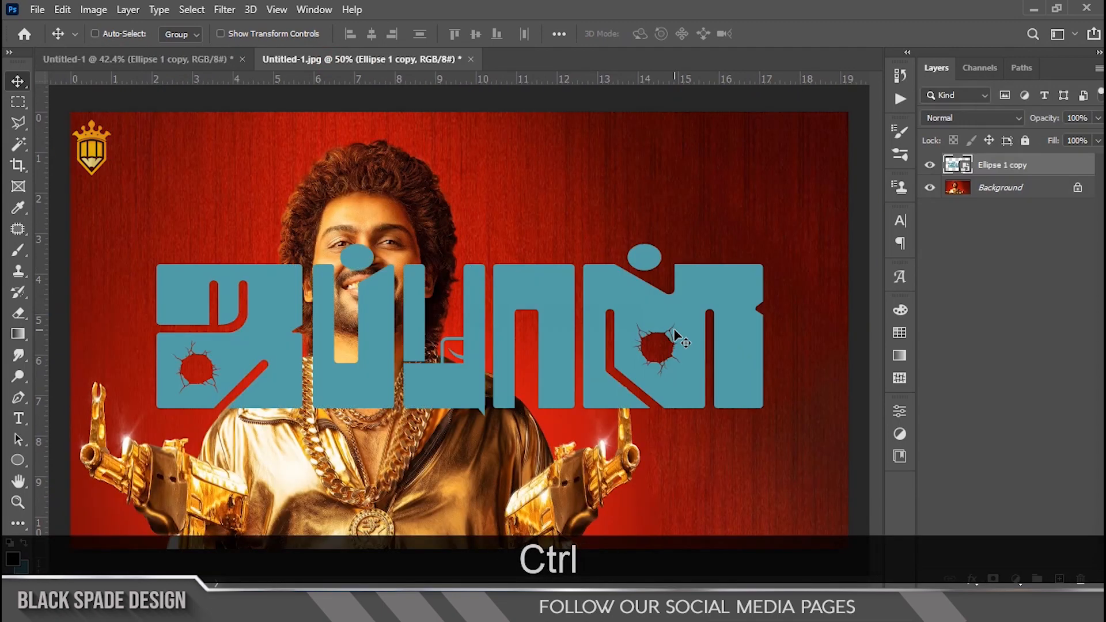
Step: Scale the pasted lettering down and move it onto the empty red area beside the man
key(ctrl+t)
drag(757, 243, 637, 288)
drag(569, 352, 765, 307)
drag(837, 244, 815, 251)
drag(752, 303, 740, 300)
key(Return)
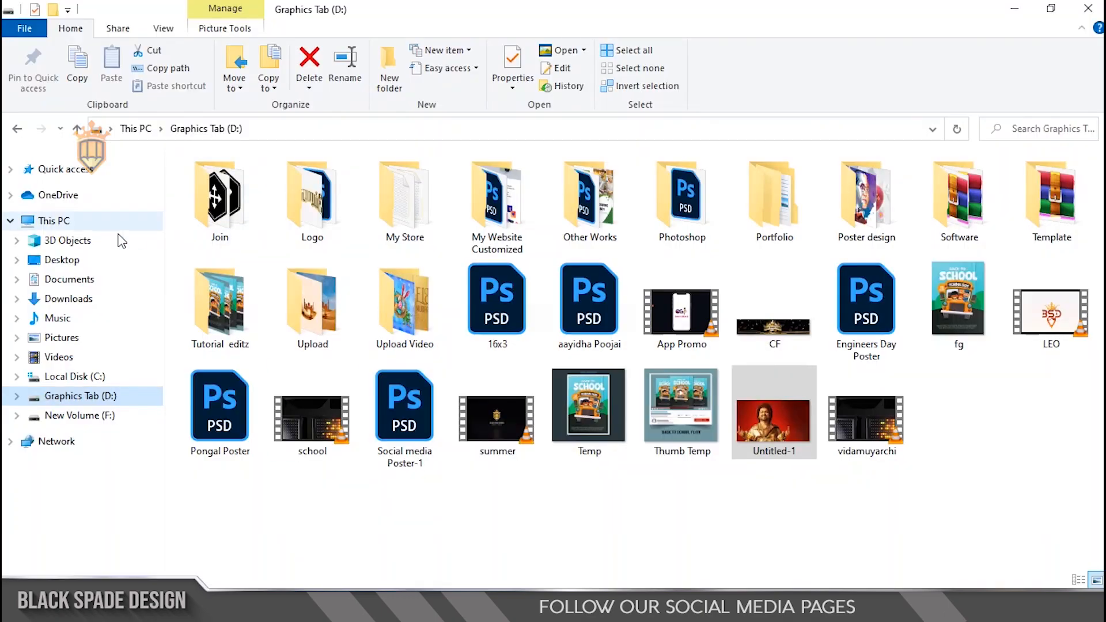
Step: Place the texture image from the Desktop's Mother 23 folder, scaled down over the lettering, and clip it to the lettering layer
click(62, 259)
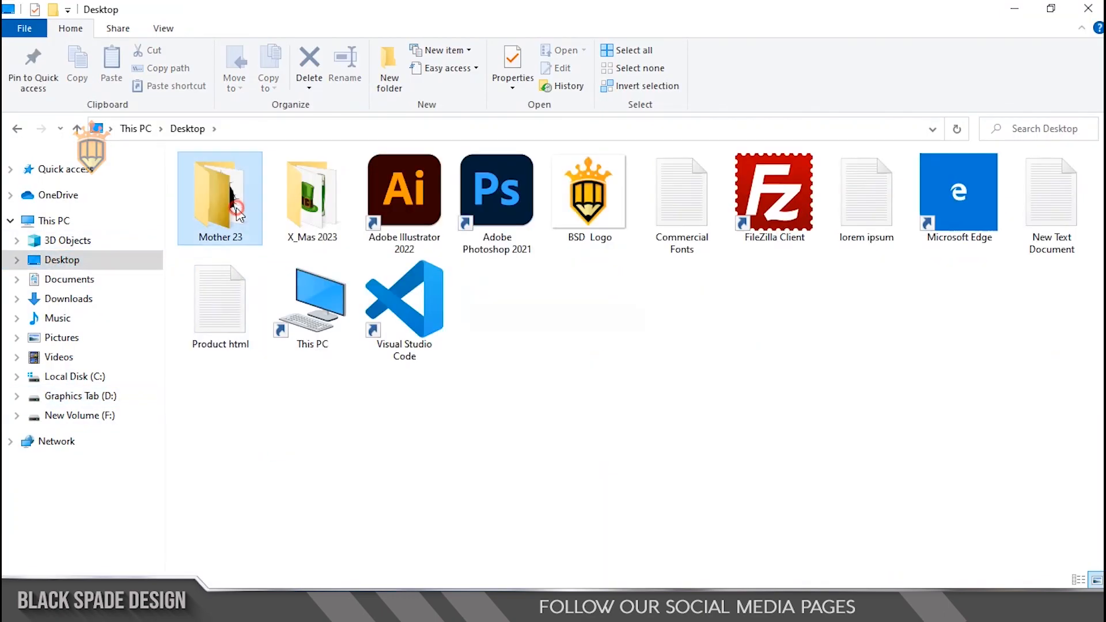
double_click(214, 196)
drag(298, 200, 611, 355)
drag(848, 113, 695, 198)
drag(638, 283, 792, 244)
key(Return)
right_click(997, 166)
click(894, 378)
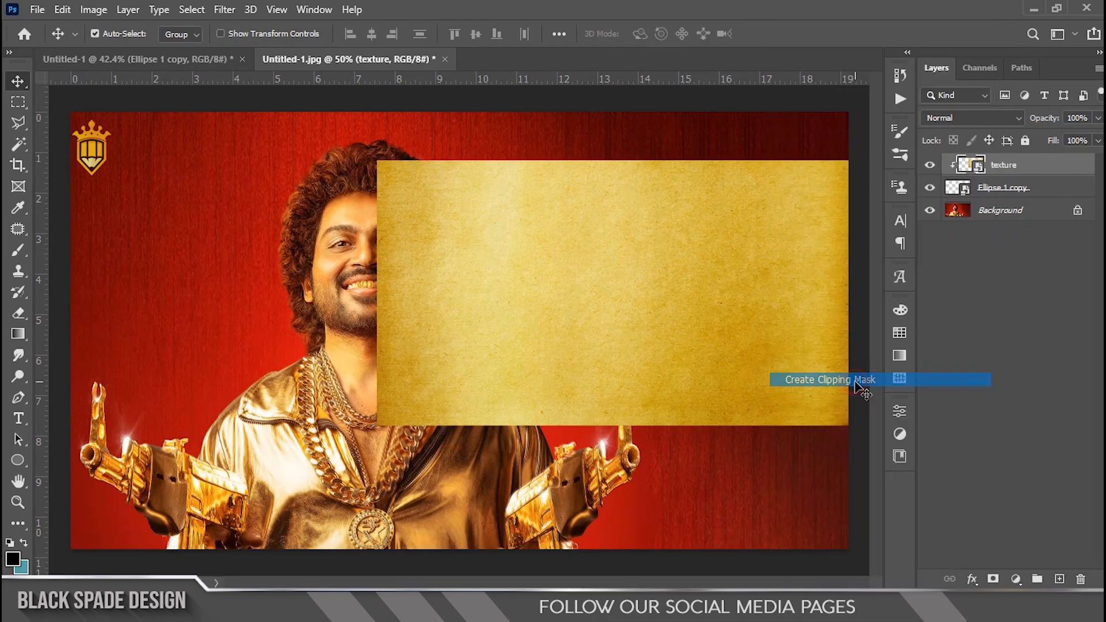
Step: Scale the clipped texture to about 47.79% over the lettering and rotate it to about -16.4°
scroll(764, 318, up, 4)
drag(703, 309, 578, 311)
scroll(586, 302, up, 1)
key(ctrl+t)
drag(824, 91, 754, 144)
drag(639, 283, 687, 282)
drag(785, 145, 795, 139)
drag(168, 197, 151, 295)
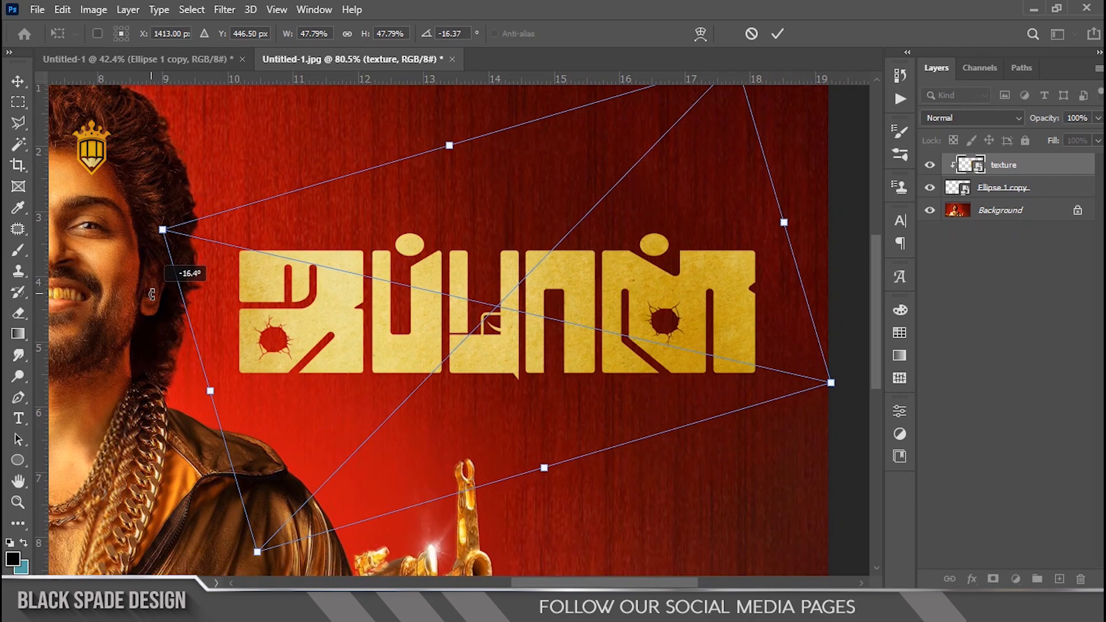
key(Return)
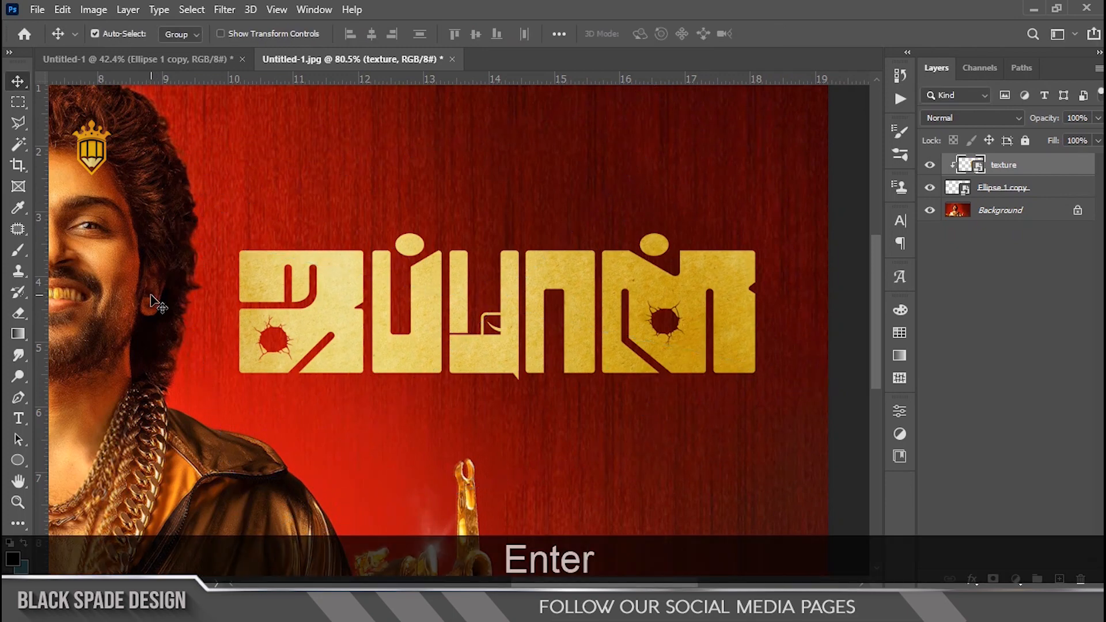
Step: Add a black drop shadow with a 2 px distance to the lettering layer
click(974, 185)
scroll(594, 341, up, 1)
click(973, 582)
click(991, 572)
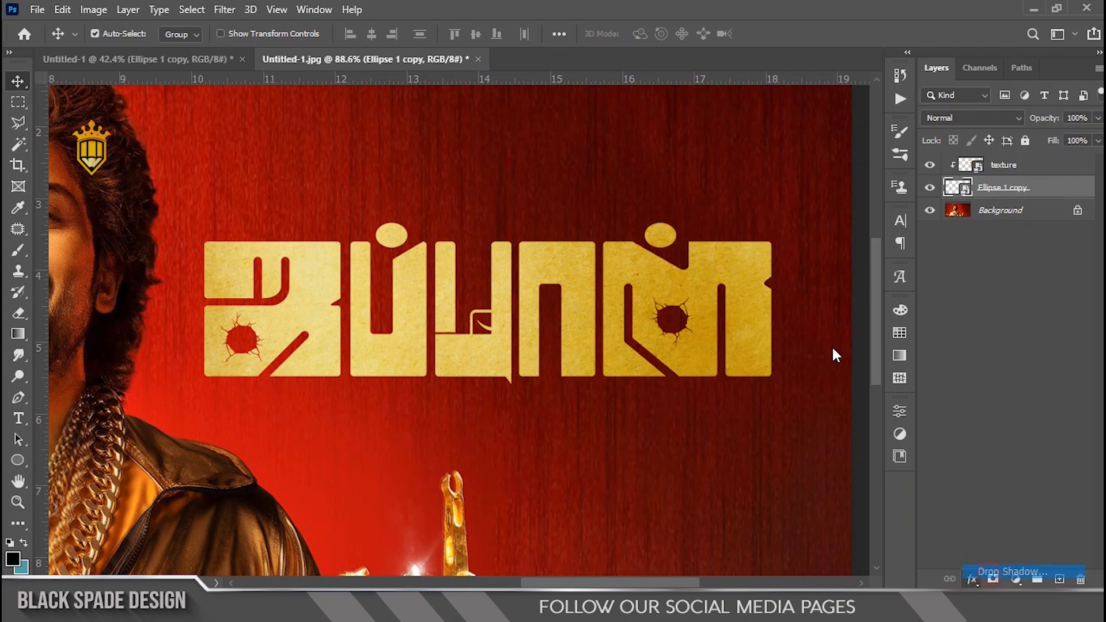
click(856, 262)
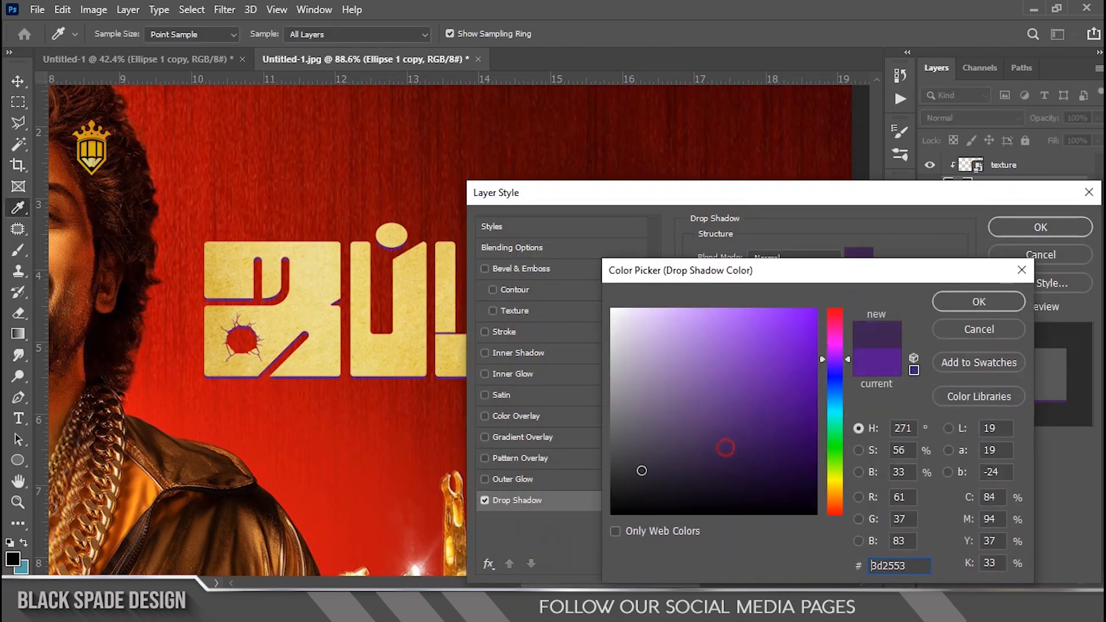
click(978, 301)
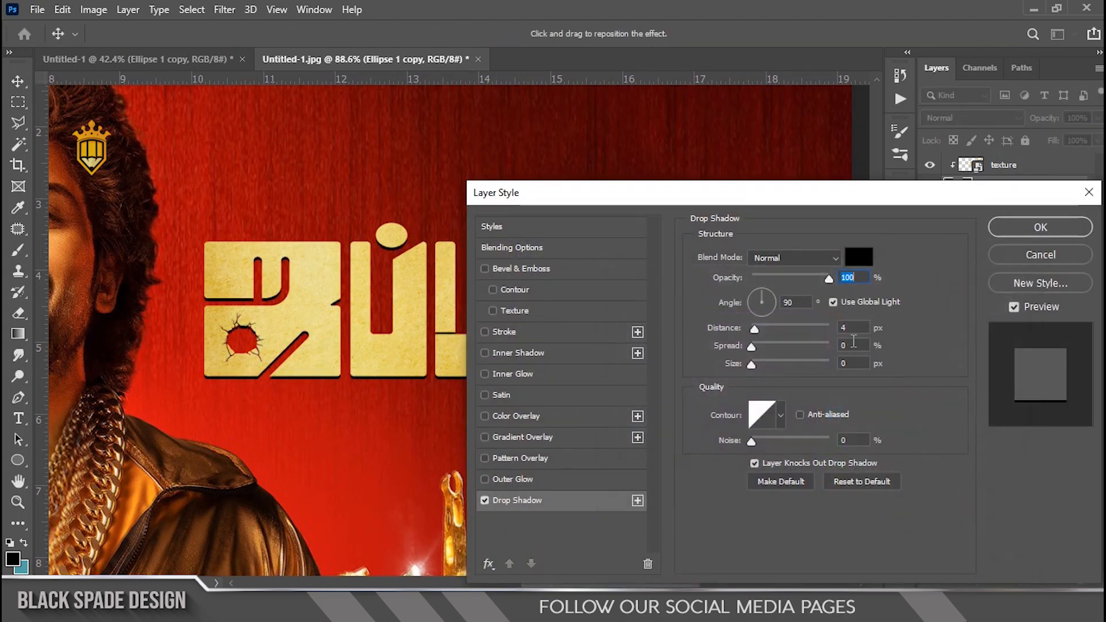
text(2)
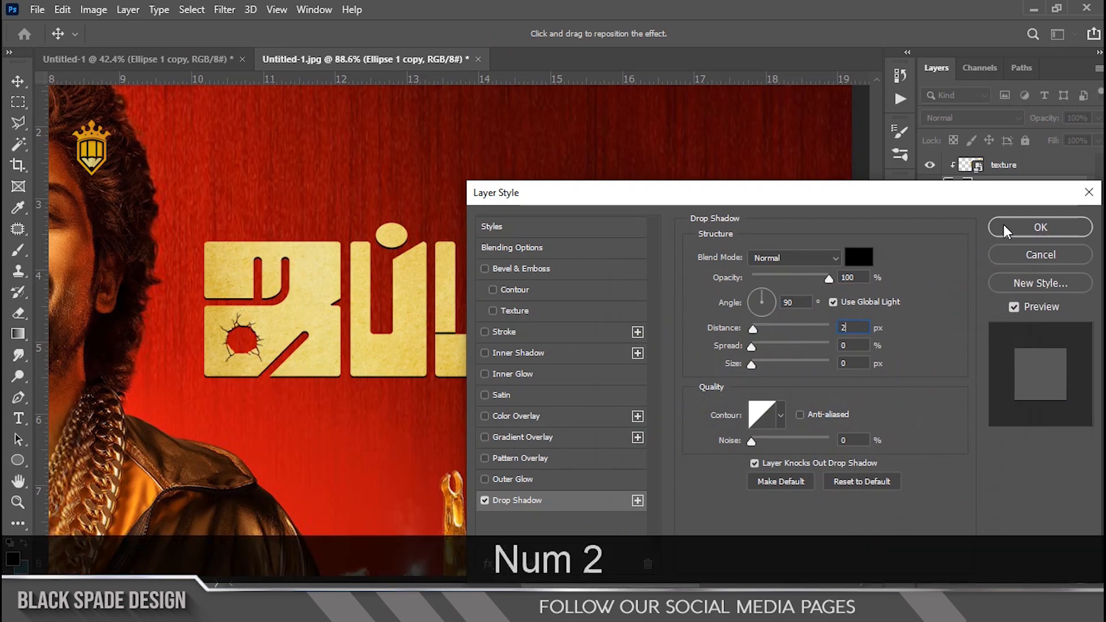
click(1007, 228)
click(359, 329)
scroll(306, 341, up, 4)
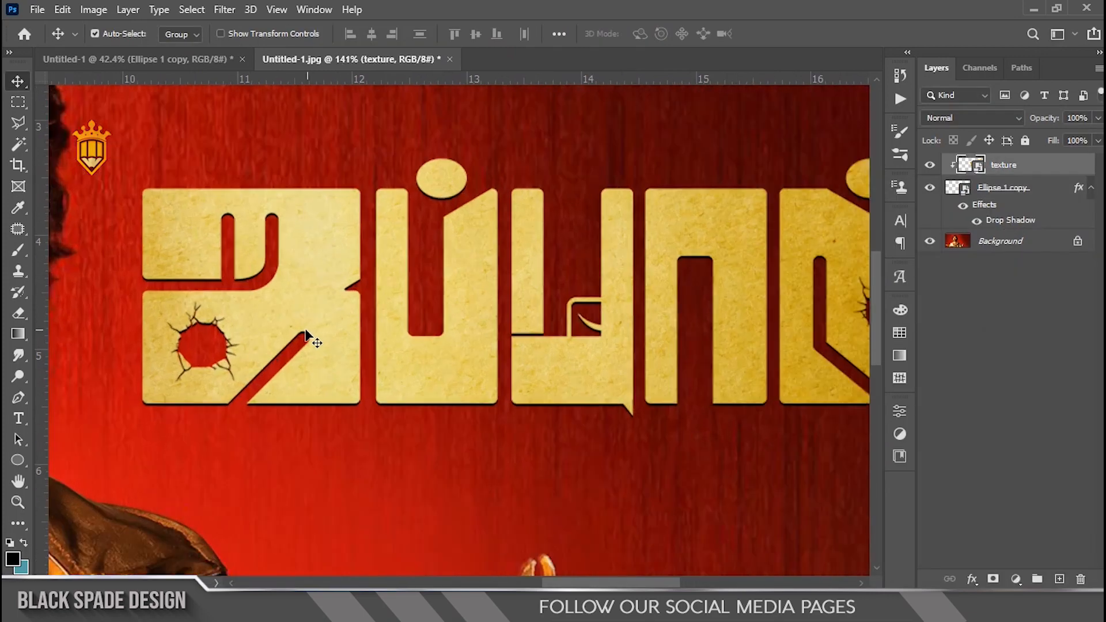
key(space)
scroll(365, 328, down, 5)
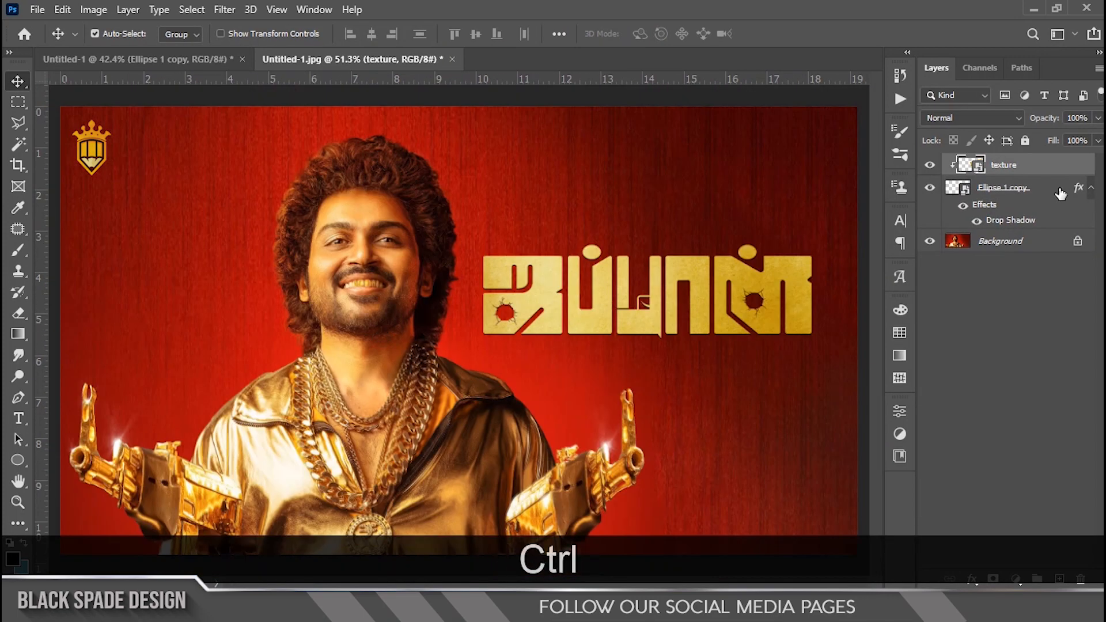
Step: Scale the lettering and texture layers together to about 105.75% and move them slightly lower beside the man
ctrl+click(1060, 194)
scroll(593, 327, down, 3)
scroll(593, 321, up, 3)
key(space)
drag(592, 321, 427, 279)
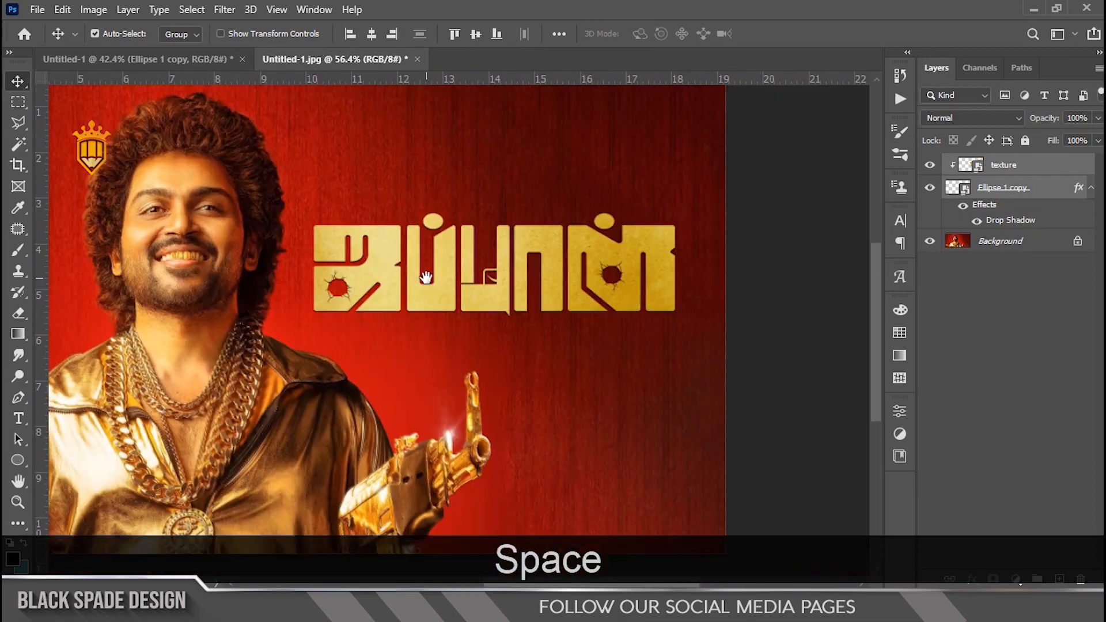
key(ctrl+t)
drag(514, 283, 512, 307)
drag(727, 117, 765, 104)
drag(586, 283, 579, 293)
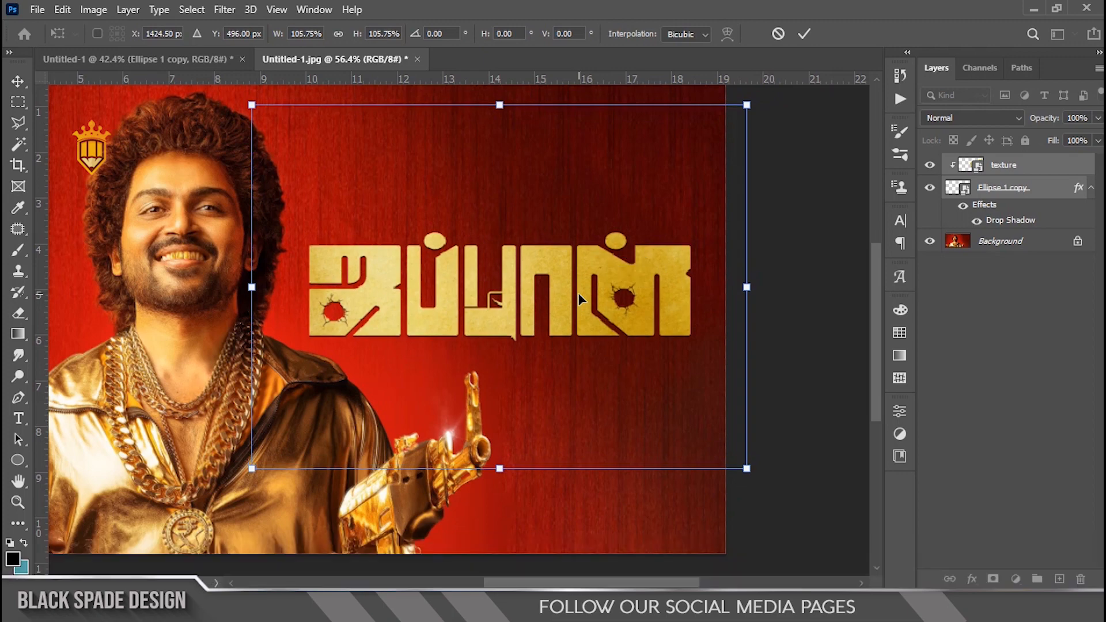
key(Return)
Step: Fit the whole poster in view to check the lettering's placement, and return to the Move tool
scroll(582, 299, down, 3)
key(z)
right_click(582, 299)
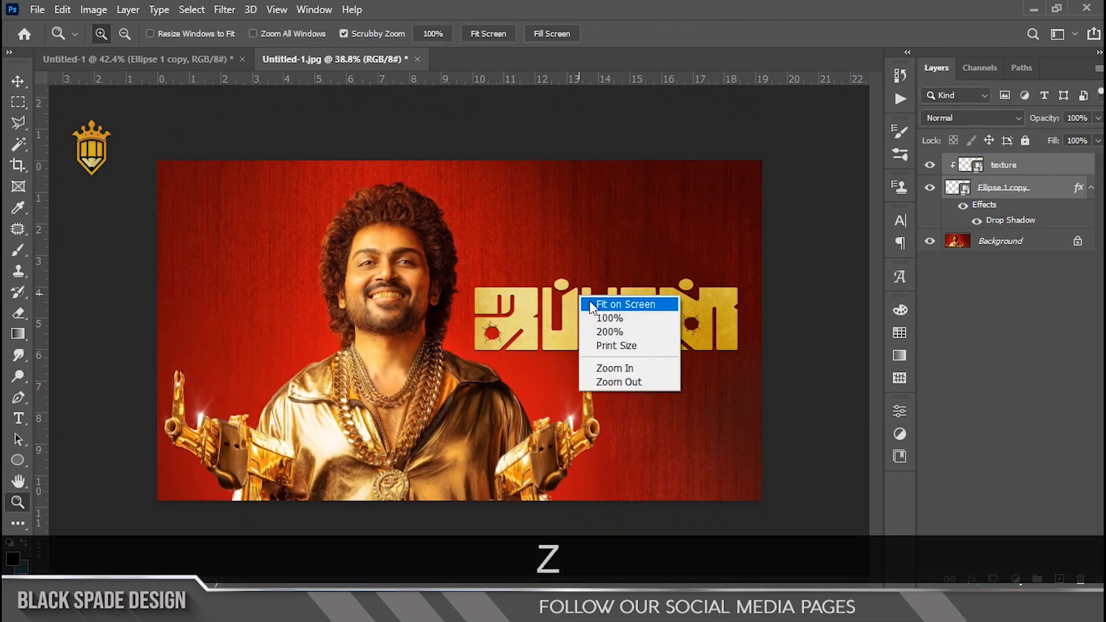
click(596, 301)
key(v)
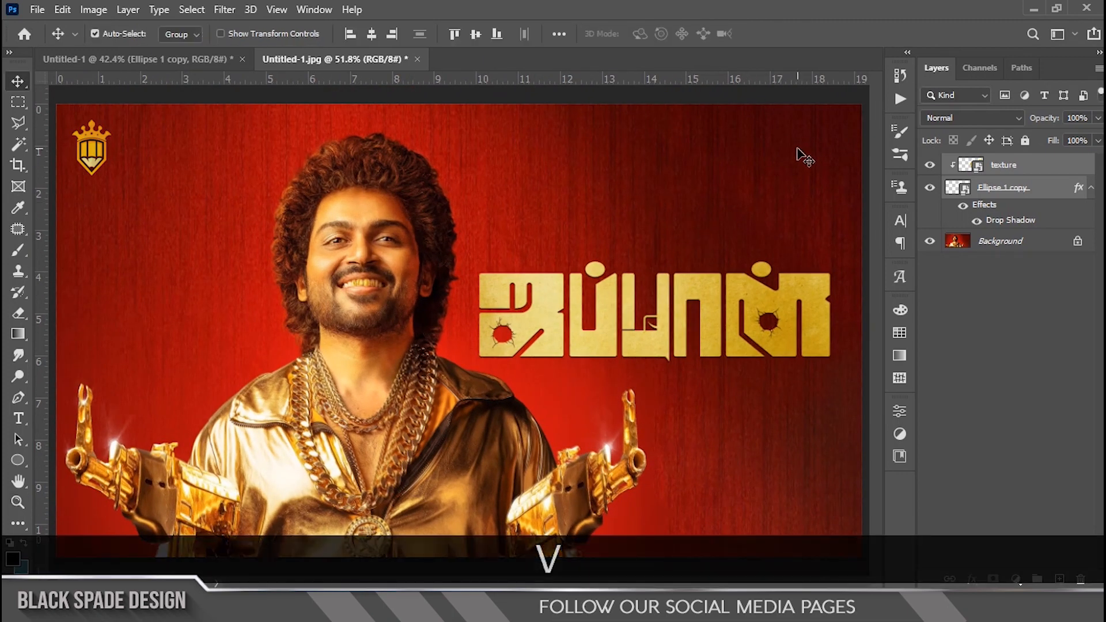